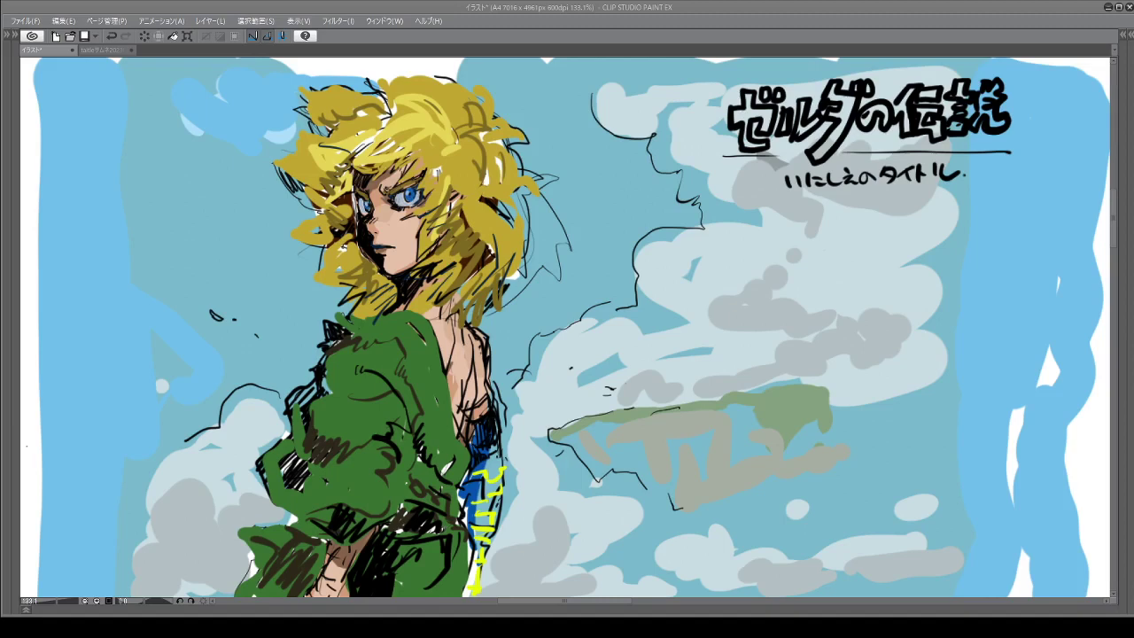
Handwrite 不安 in black on the clouds below the ゼルダの伝説 title and its subtitle.
{"action": "mouse_move", "coordinate": [803, 265]}
{"action": "left_mouse_down"}
{"action": "mouse_move", "coordinate": [846, 264]}
{"action": "mouse_move", "coordinate": [804, 292]}
{"action": "mouse_move", "coordinate": [822, 306]}
{"action": "mouse_move", "coordinate": [874, 266]}
{"action": "left_mouse_up"}
{"action": "mouse_move", "coordinate": [846, 269]}
{"action": "left_mouse_down"}
{"action": "mouse_move", "coordinate": [845, 284]}
{"action": "mouse_move", "coordinate": [895, 276]}
{"action": "mouse_move", "coordinate": [885, 307]}
{"action": "left_mouse_up"}
{"action": "mouse_move", "coordinate": [886, 282]}
{"action": "left_mouse_down"}
{"action": "mouse_move", "coordinate": [851, 288]}
{"action": "mouse_move", "coordinate": [903, 283]}
{"action": "left_mouse_up"}
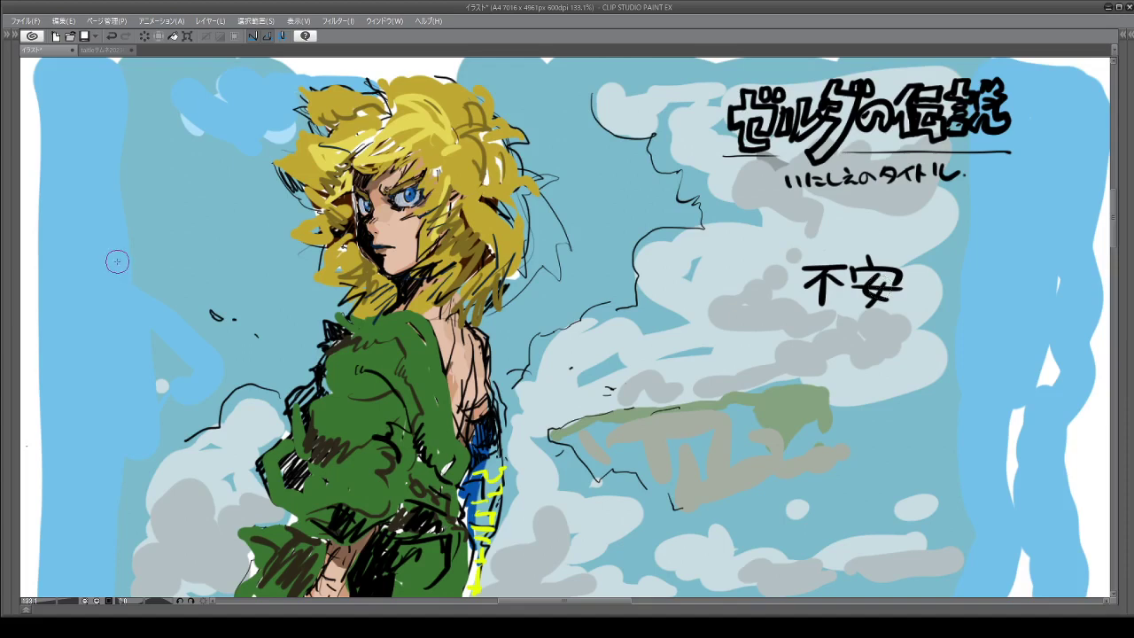
Handwrite "Get wild" on two lines in the sky beside the blond character.
{"action": "mouse_move", "coordinate": [120, 259]}
{"action": "left_mouse_down"}
{"action": "mouse_move", "coordinate": [134, 276]}
{"action": "mouse_move", "coordinate": [159, 268]}
{"action": "left_mouse_up"}
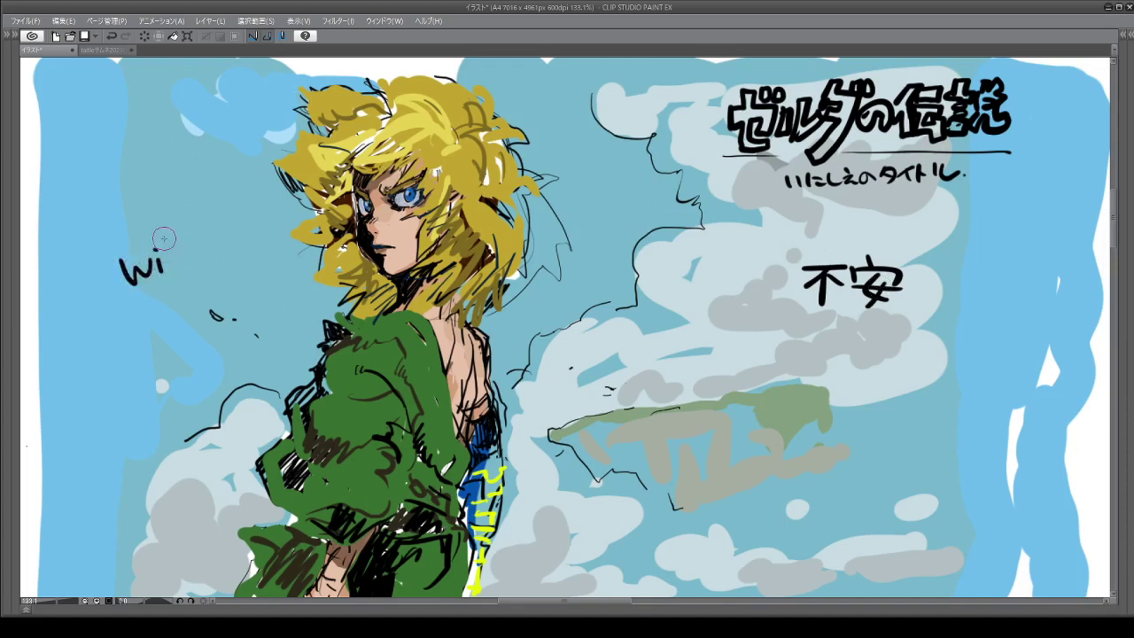
{"action": "mouse_move", "coordinate": [174, 227]}
{"action": "left_mouse_down"}
{"action": "mouse_move", "coordinate": [172, 266]}
{"action": "mouse_move", "coordinate": [196, 262]}
{"action": "mouse_move", "coordinate": [181, 257]}
{"action": "left_mouse_up"}
{"action": "mouse_move", "coordinate": [160, 187]}
{"action": "left_mouse_down"}
{"action": "mouse_move", "coordinate": [147, 213]}
{"action": "mouse_move", "coordinate": [189, 211]}
{"action": "left_mouse_up"}
{"action": "left_click_drag", "start_coordinate": [181, 196], "coordinate": [202, 192]}
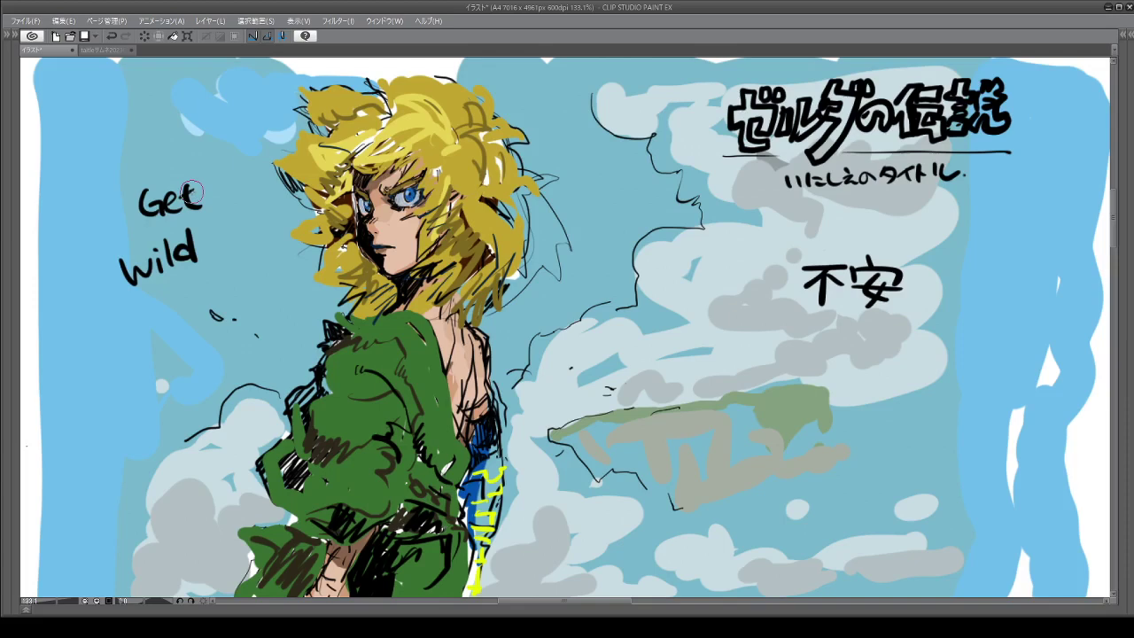
Handwrite 45日 below 不安 and draw a bracketed underline beneath it.
{"action": "mouse_move", "coordinate": [876, 332]}
{"action": "left_mouse_down"}
{"action": "mouse_move", "coordinate": [891, 350]}
{"action": "mouse_move", "coordinate": [882, 362]}
{"action": "left_mouse_up"}
{"action": "mouse_move", "coordinate": [898, 335]}
{"action": "left_mouse_down"}
{"action": "mouse_move", "coordinate": [895, 359]}
{"action": "mouse_move", "coordinate": [917, 332]}
{"action": "mouse_move", "coordinate": [926, 362]}
{"action": "left_mouse_up"}
{"action": "left_click_drag", "start_coordinate": [927, 335], "coordinate": [949, 361]}
{"action": "mouse_move", "coordinate": [847, 334]}
{"action": "left_mouse_down"}
{"action": "mouse_move", "coordinate": [858, 367]}
{"action": "mouse_move", "coordinate": [978, 363]}
{"action": "left_mouse_up"}
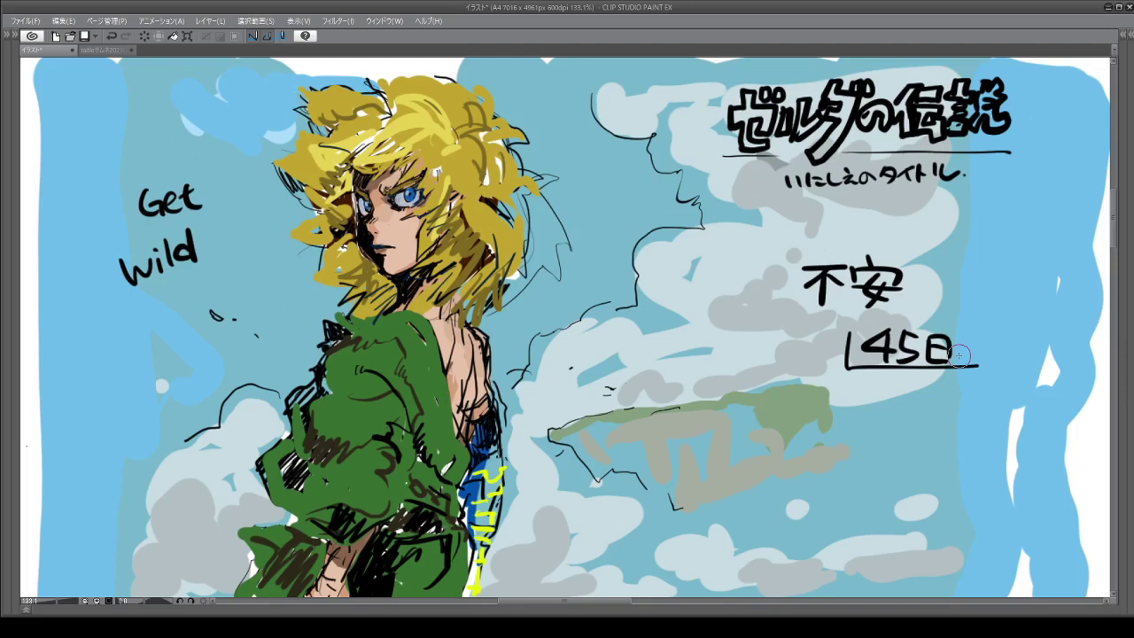
Handwrite 舞台 and ハイラル below 45日, and underline ハイラル with bracket ends.
{"action": "left_click_drag", "start_coordinate": [723, 390], "coordinate": [712, 406]}
{"action": "mouse_move", "coordinate": [718, 400]}
{"action": "left_mouse_down"}
{"action": "mouse_move", "coordinate": [748, 399]}
{"action": "mouse_move", "coordinate": [718, 417]}
{"action": "mouse_move", "coordinate": [741, 405]}
{"action": "mouse_move", "coordinate": [721, 431]}
{"action": "mouse_move", "coordinate": [744, 442]}
{"action": "mouse_move", "coordinate": [787, 418]}
{"action": "mouse_move", "coordinate": [763, 447]}
{"action": "mouse_move", "coordinate": [785, 481]}
{"action": "mouse_move", "coordinate": [794, 466]}
{"action": "mouse_move", "coordinate": [809, 486]}
{"action": "mouse_move", "coordinate": [832, 460]}
{"action": "mouse_move", "coordinate": [832, 479]}
{"action": "mouse_move", "coordinate": [848, 469]}
{"action": "mouse_move", "coordinate": [920, 489]}
{"action": "left_mouse_up"}
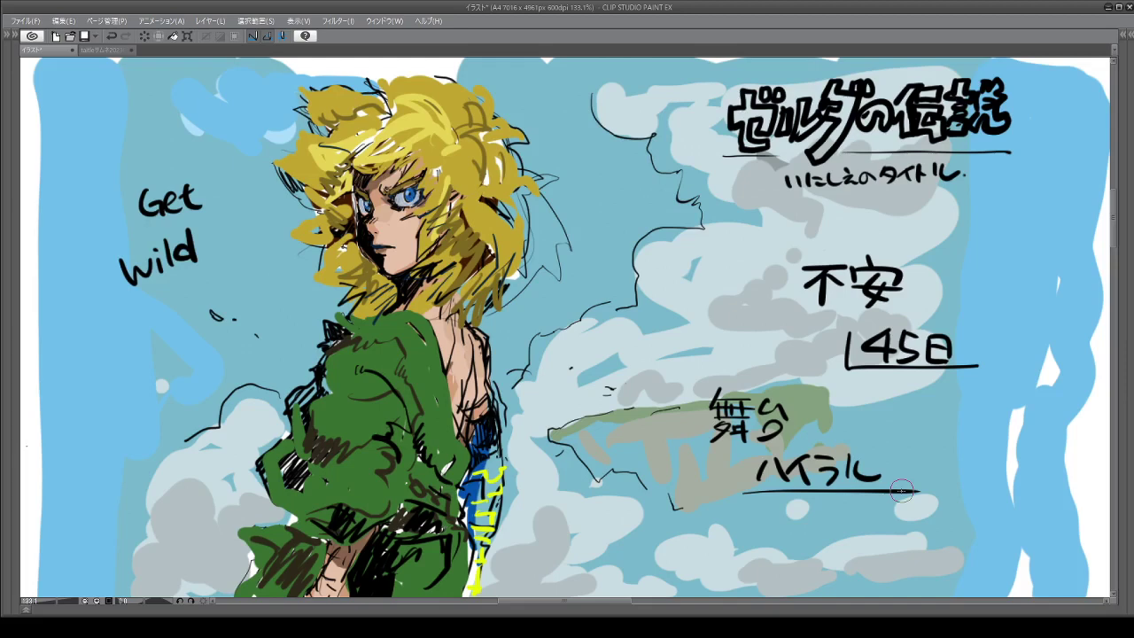
{"action": "left_click_drag", "start_coordinate": [739, 484], "coordinate": [739, 494]}
{"action": "mouse_move", "coordinate": [902, 476]}
{"action": "left_mouse_down"}
{"action": "mouse_move", "coordinate": [921, 474]}
{"action": "mouse_move", "coordinate": [921, 492]}
{"action": "left_mouse_up"}
Handwrite 地上 above 台地 next to the word ハイラル.
{"action": "left_click_drag", "start_coordinate": [895, 431], "coordinate": [907, 448]}
{"action": "mouse_move", "coordinate": [889, 452]}
{"action": "left_mouse_down"}
{"action": "mouse_move", "coordinate": [893, 466]}
{"action": "mouse_move", "coordinate": [912, 466]}
{"action": "left_mouse_up"}
{"action": "mouse_move", "coordinate": [907, 443]}
{"action": "left_mouse_down"}
{"action": "mouse_move", "coordinate": [925, 468]}
{"action": "mouse_move", "coordinate": [938, 446]}
{"action": "left_mouse_up"}
{"action": "left_click_drag", "start_coordinate": [930, 438], "coordinate": [930, 462]}
{"action": "left_click_drag", "start_coordinate": [923, 466], "coordinate": [957, 454]}
{"action": "mouse_move", "coordinate": [946, 435]}
{"action": "left_mouse_down"}
{"action": "mouse_move", "coordinate": [946, 459]}
{"action": "mouse_move", "coordinate": [961, 464]}
{"action": "left_mouse_up"}
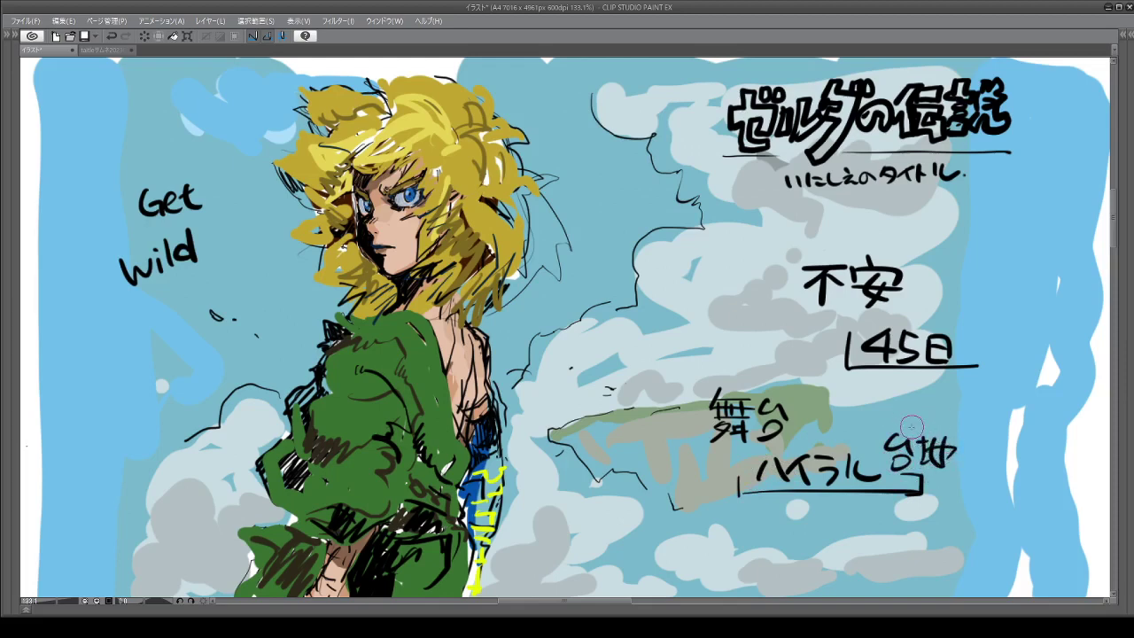
{"action": "mouse_move", "coordinate": [879, 411]}
{"action": "left_mouse_down"}
{"action": "mouse_move", "coordinate": [887, 427]}
{"action": "mouse_move", "coordinate": [922, 409]}
{"action": "left_mouse_up"}
{"action": "mouse_move", "coordinate": [913, 400]}
{"action": "left_mouse_down"}
{"action": "mouse_move", "coordinate": [925, 432]}
{"action": "mouse_move", "coordinate": [939, 426]}
{"action": "left_mouse_up"}
{"action": "mouse_move", "coordinate": [927, 406]}
{"action": "left_mouse_down"}
{"action": "mouse_move", "coordinate": [929, 432]}
{"action": "mouse_move", "coordinate": [941, 416]}
{"action": "left_mouse_up"}
{"action": "left_click_drag", "start_coordinate": [922, 434], "coordinate": [955, 432]}
Draw a rectangular frame around the ハイラル and 地上台地 notes.
{"action": "mouse_move", "coordinate": [802, 411]}
{"action": "left_mouse_down"}
{"action": "mouse_move", "coordinate": [972, 421]}
{"action": "mouse_move", "coordinate": [990, 490]}
{"action": "mouse_move", "coordinate": [938, 507]}
{"action": "mouse_move", "coordinate": [705, 505]}
{"action": "left_mouse_up"}
{"action": "left_click_drag", "start_coordinate": [713, 455], "coordinate": [713, 496]}
{"action": "left_click_drag", "start_coordinate": [724, 466], "coordinate": [724, 495]}
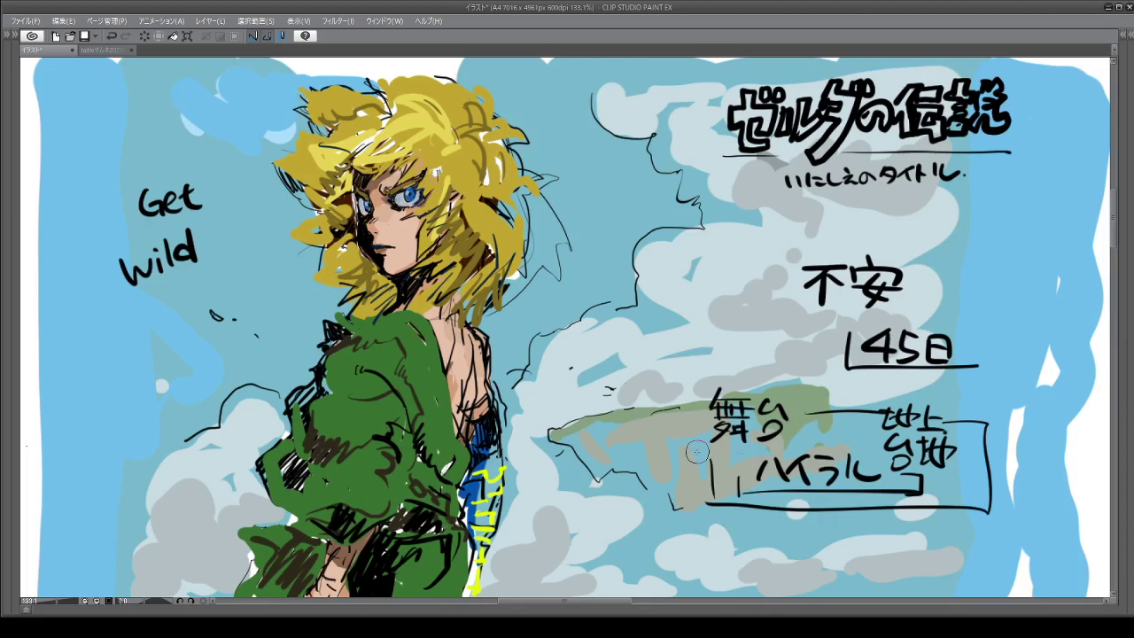
Handwrite 足りなかったもの and 敵キャラの数 slanting upward below "Get wild", and underline the latter with bracket ends.
{"action": "mouse_move", "coordinate": [100, 330]}
{"action": "left_mouse_down"}
{"action": "mouse_move", "coordinate": [112, 373]}
{"action": "mouse_move", "coordinate": [151, 328]}
{"action": "mouse_move", "coordinate": [184, 320]}
{"action": "mouse_move", "coordinate": [197, 297]}
{"action": "mouse_move", "coordinate": [204, 315]}
{"action": "mouse_move", "coordinate": [222, 303]}
{"action": "mouse_move", "coordinate": [216, 286]}
{"action": "mouse_move", "coordinate": [241, 292]}
{"action": "left_mouse_up"}
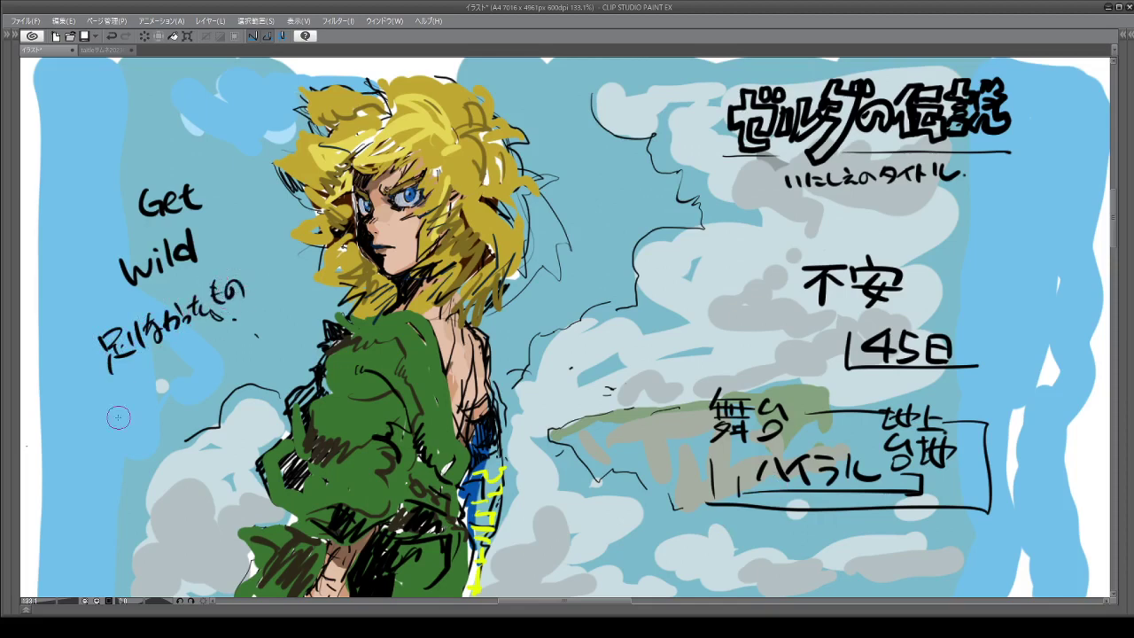
{"action": "mouse_move", "coordinate": [71, 403]}
{"action": "left_mouse_down"}
{"action": "mouse_move", "coordinate": [86, 447]}
{"action": "mouse_move", "coordinate": [101, 442]}
{"action": "mouse_move", "coordinate": [97, 415]}
{"action": "mouse_move", "coordinate": [143, 405]}
{"action": "mouse_move", "coordinate": [143, 417]}
{"action": "mouse_move", "coordinate": [173, 365]}
{"action": "mouse_move", "coordinate": [177, 400]}
{"action": "mouse_move", "coordinate": [208, 383]}
{"action": "left_mouse_up"}
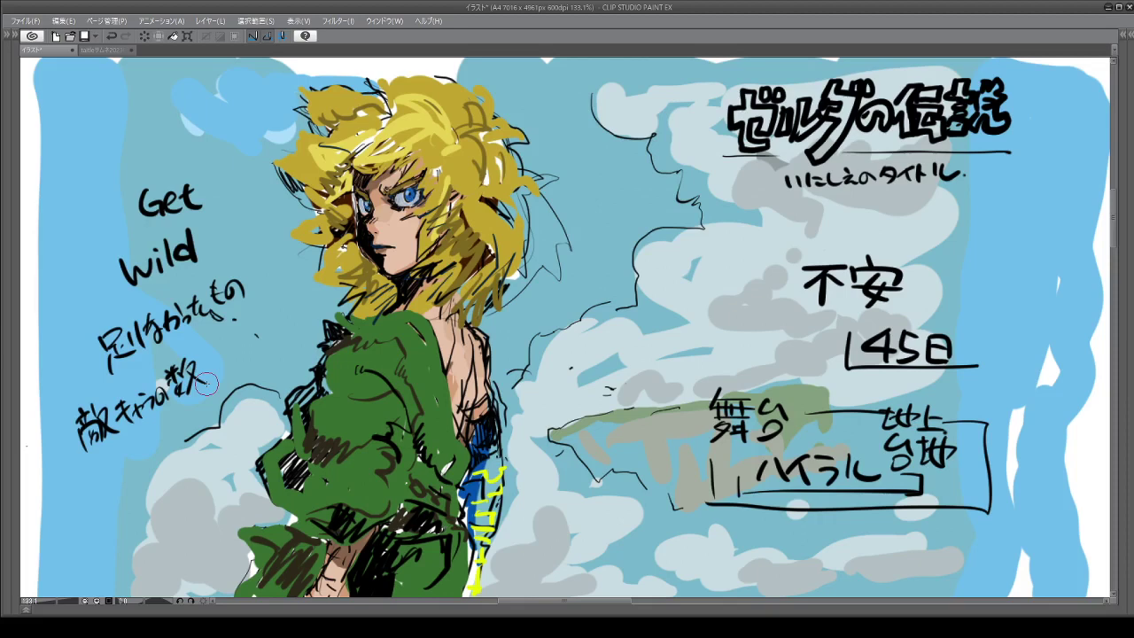
{"action": "mouse_move", "coordinate": [75, 425]}
{"action": "left_mouse_down"}
{"action": "mouse_move", "coordinate": [62, 455]}
{"action": "mouse_move", "coordinate": [111, 448]}
{"action": "mouse_move", "coordinate": [223, 379]}
{"action": "mouse_move", "coordinate": [219, 352]}
{"action": "left_mouse_up"}
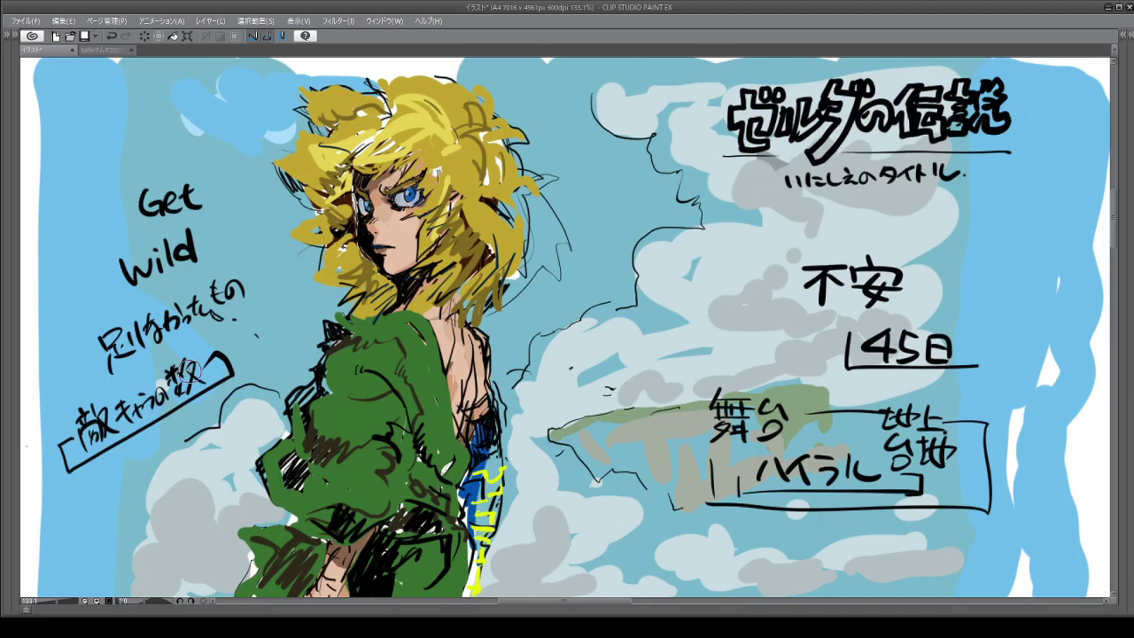
Circle the word 不安 and handwrite あそぶ above it.
{"action": "mouse_move", "coordinate": [775, 311]}
{"action": "left_mouse_down"}
{"action": "mouse_move", "coordinate": [940, 270]}
{"action": "mouse_move", "coordinate": [779, 301]}
{"action": "left_mouse_up"}
{"action": "mouse_move", "coordinate": [867, 217]}
{"action": "left_mouse_down"}
{"action": "mouse_move", "coordinate": [939, 219]}
{"action": "mouse_move", "coordinate": [948, 209]}
{"action": "left_mouse_up"}
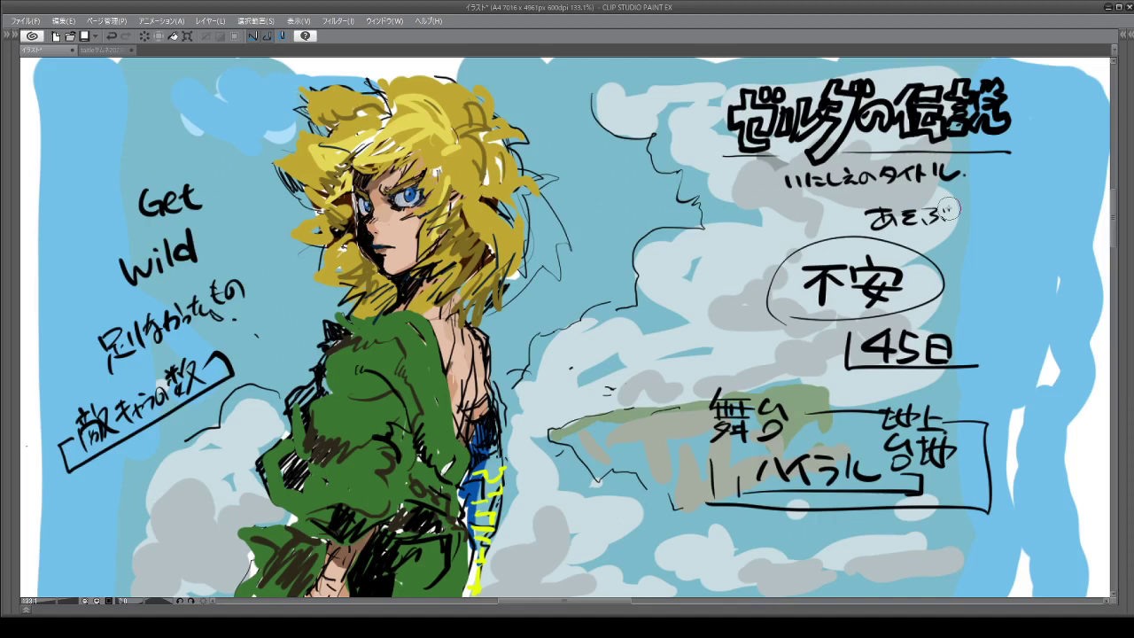
Handwrite 当日 アプデ to the left of 舞台 and frame it with a rectangle.
{"action": "left_click_drag", "start_coordinate": [624, 326], "coordinate": [629, 335]}
{"action": "left_click_drag", "start_coordinate": [631, 323], "coordinate": [649, 354]}
{"action": "left_click_drag", "start_coordinate": [654, 344], "coordinate": [661, 354]}
{"action": "left_click_drag", "start_coordinate": [661, 337], "coordinate": [673, 345]}
{"action": "mouse_move", "coordinate": [645, 364]}
{"action": "left_mouse_down"}
{"action": "mouse_move", "coordinate": [656, 373]}
{"action": "mouse_move", "coordinate": [648, 386]}
{"action": "left_mouse_up"}
{"action": "mouse_move", "coordinate": [666, 370]}
{"action": "left_mouse_down"}
{"action": "mouse_move", "coordinate": [688, 366]}
{"action": "mouse_move", "coordinate": [673, 383]}
{"action": "mouse_move", "coordinate": [699, 358]}
{"action": "mouse_move", "coordinate": [714, 361]}
{"action": "left_mouse_up"}
{"action": "mouse_move", "coordinate": [709, 365]}
{"action": "left_mouse_down"}
{"action": "mouse_move", "coordinate": [702, 385]}
{"action": "mouse_move", "coordinate": [719, 359]}
{"action": "left_mouse_up"}
{"action": "mouse_move", "coordinate": [673, 340]}
{"action": "left_mouse_down"}
{"action": "mouse_move", "coordinate": [733, 337]}
{"action": "mouse_move", "coordinate": [620, 388]}
{"action": "left_mouse_up"}
{"action": "mouse_move", "coordinate": [673, 397]}
{"action": "left_mouse_down"}
{"action": "mouse_move", "coordinate": [592, 401]}
{"action": "mouse_move", "coordinate": [630, 335]}
{"action": "left_mouse_up"}
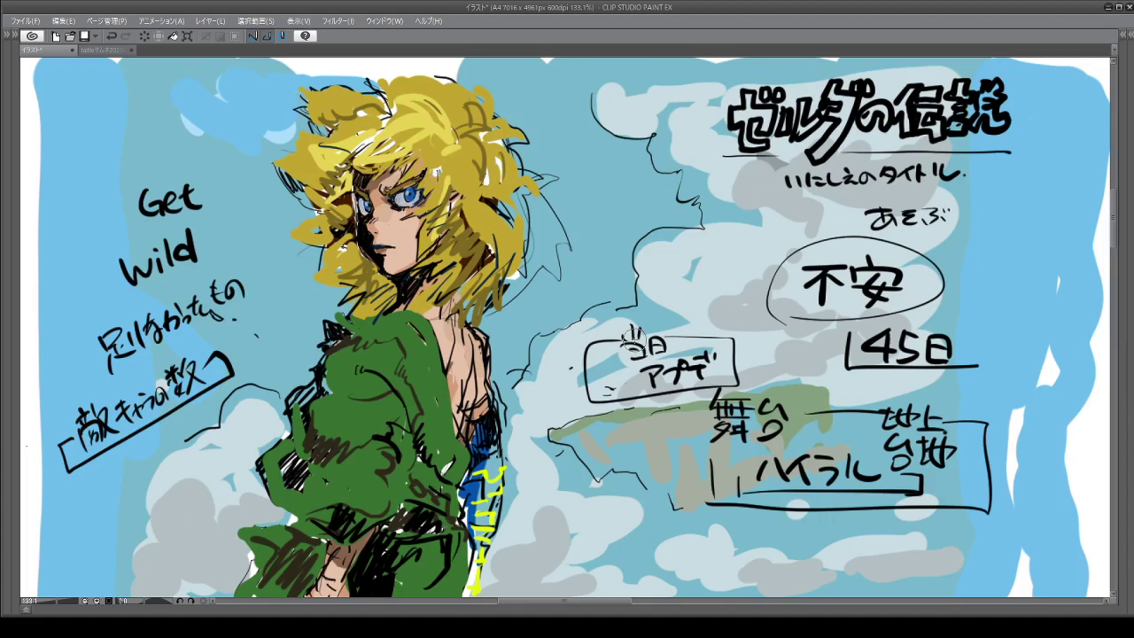
On the ゼルダ timeline, draw horizontal divider lines below 1986年, above 2002年 and above 2017年.
{"action": "left_click_drag", "start_coordinate": [575, 602], "coordinate": [660, 603]}
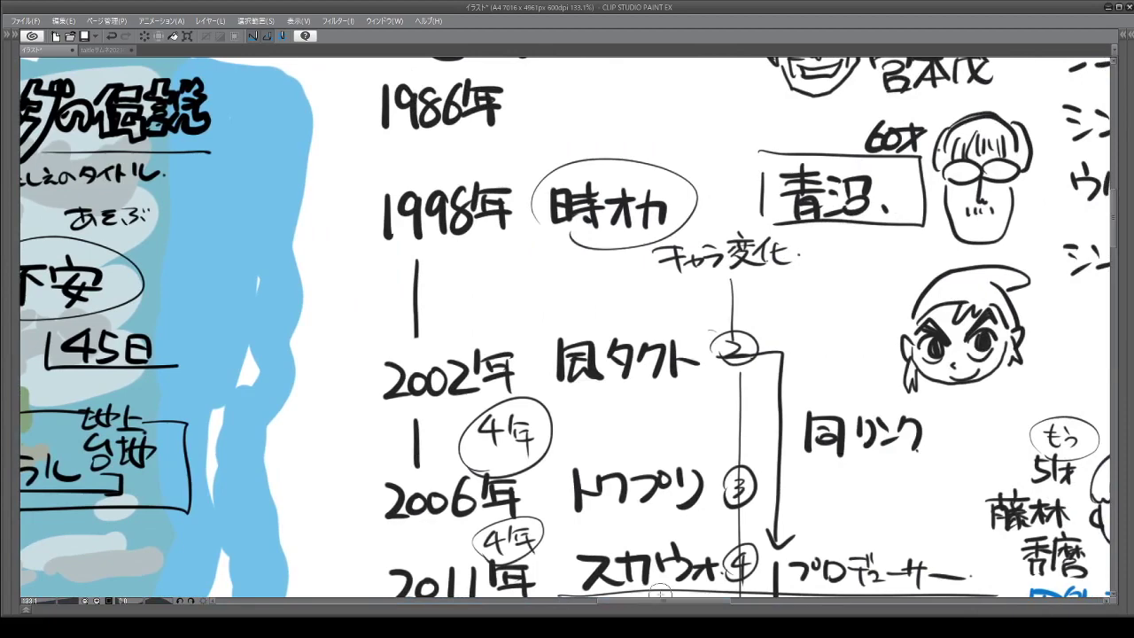
{"action": "scroll", "coordinate": [459, 370], "scroll_direction": "down", "scroll_amount": 1}
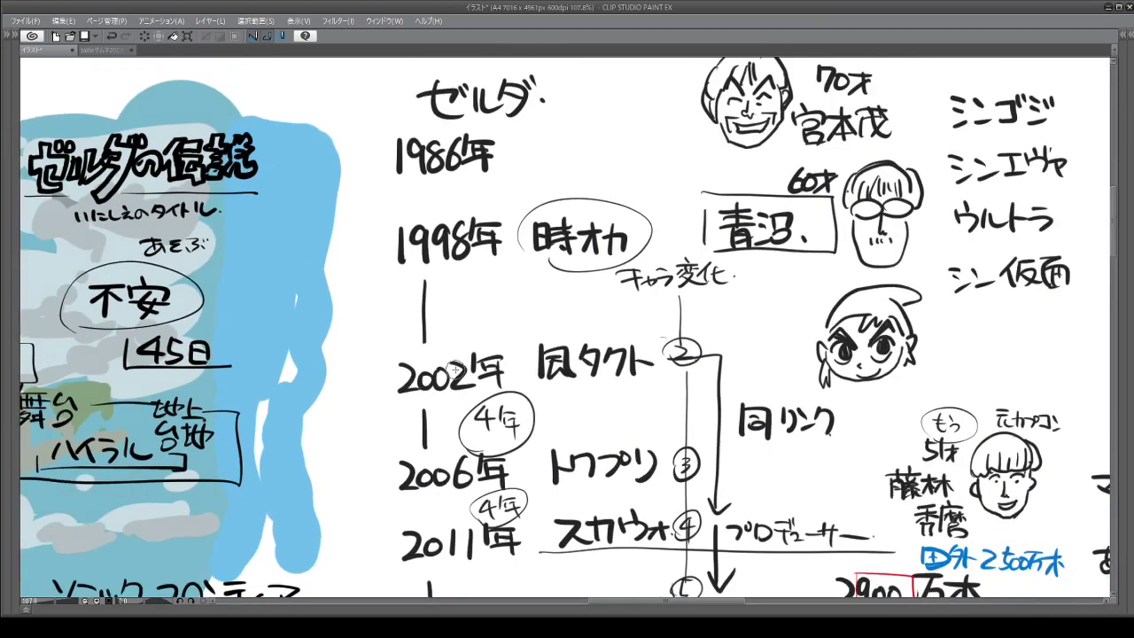
{"action": "scroll", "coordinate": [635, 339], "scroll_direction": "down", "scroll_amount": 1}
{"action": "scroll", "coordinate": [635, 340], "scroll_direction": "down", "scroll_amount": 1}
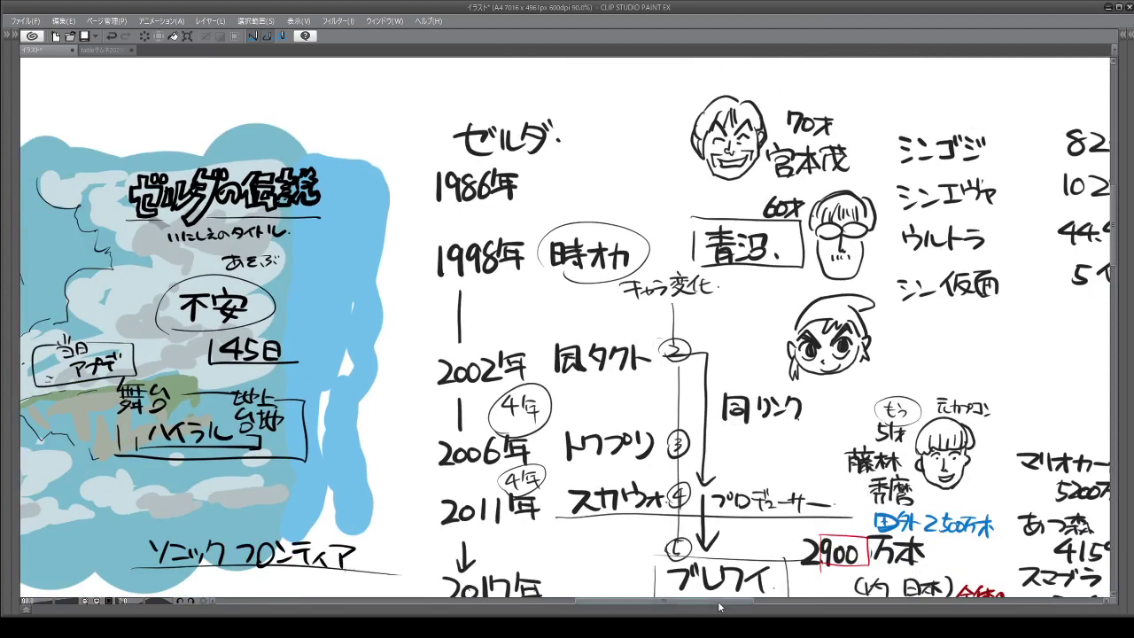
{"action": "left_click_drag", "start_coordinate": [724, 611], "coordinate": [743, 611]}
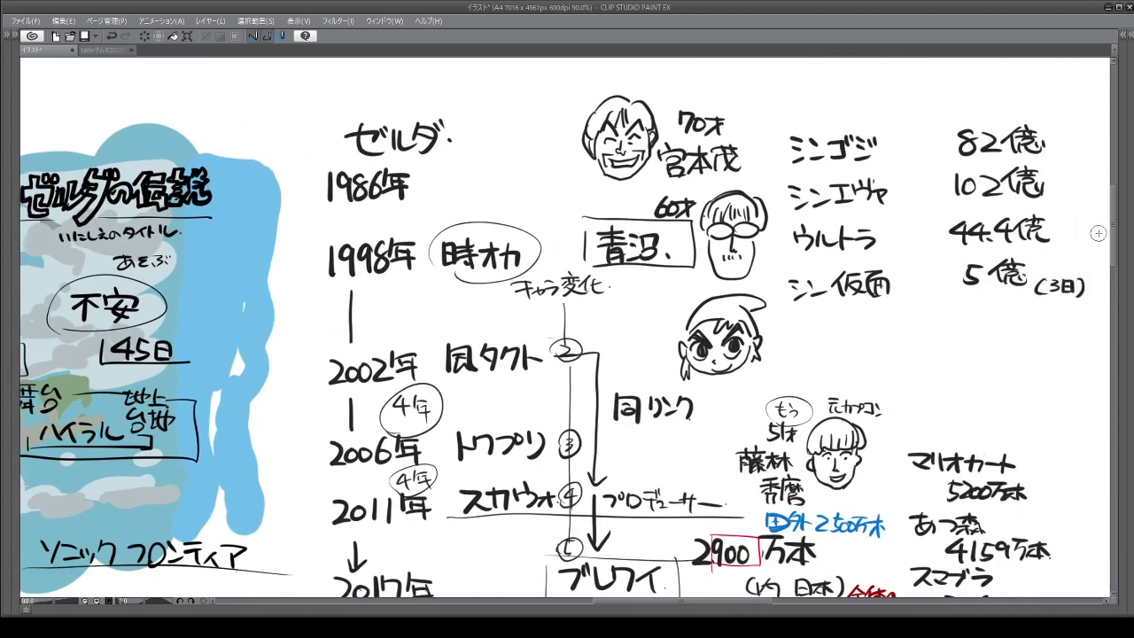
{"action": "left_click_drag", "start_coordinate": [1114, 234], "coordinate": [1115, 248]}
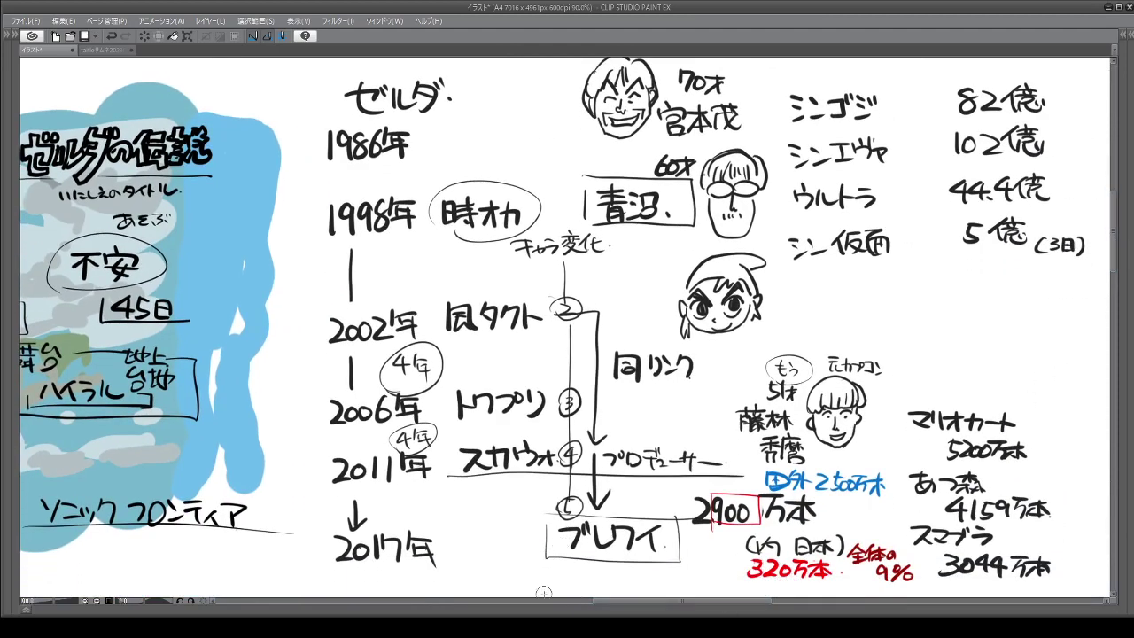
{"action": "mouse_move", "coordinate": [631, 606]}
{"action": "left_mouse_down"}
{"action": "mouse_move", "coordinate": [657, 605]}
{"action": "mouse_move", "coordinate": [647, 605]}
{"action": "left_mouse_up"}
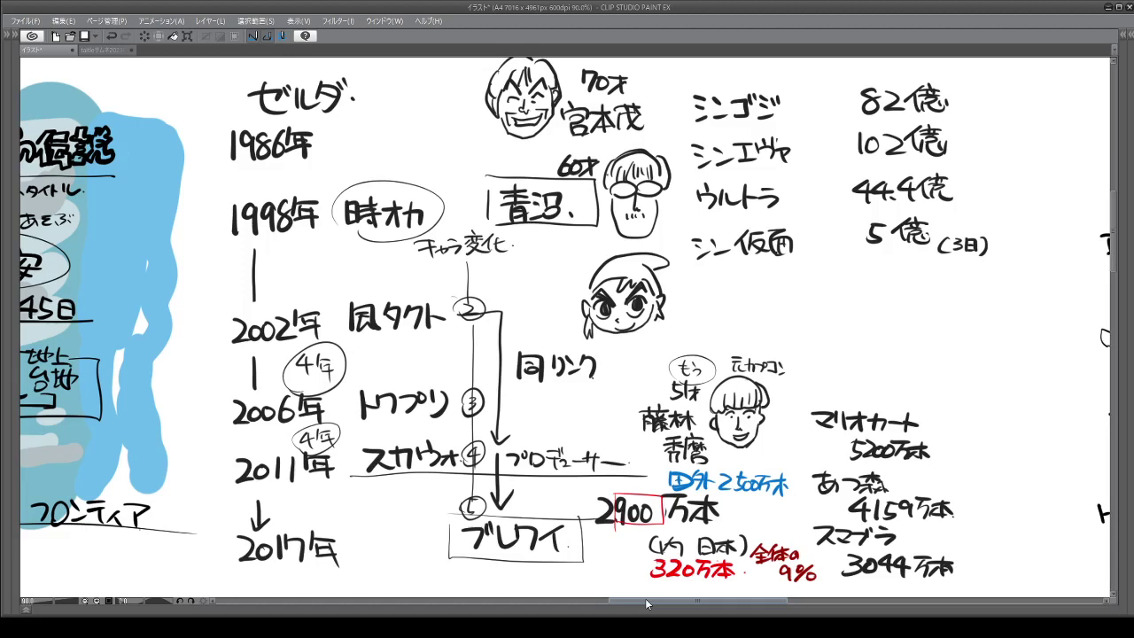
{"action": "left_click_drag", "start_coordinate": [214, 526], "coordinate": [410, 524]}
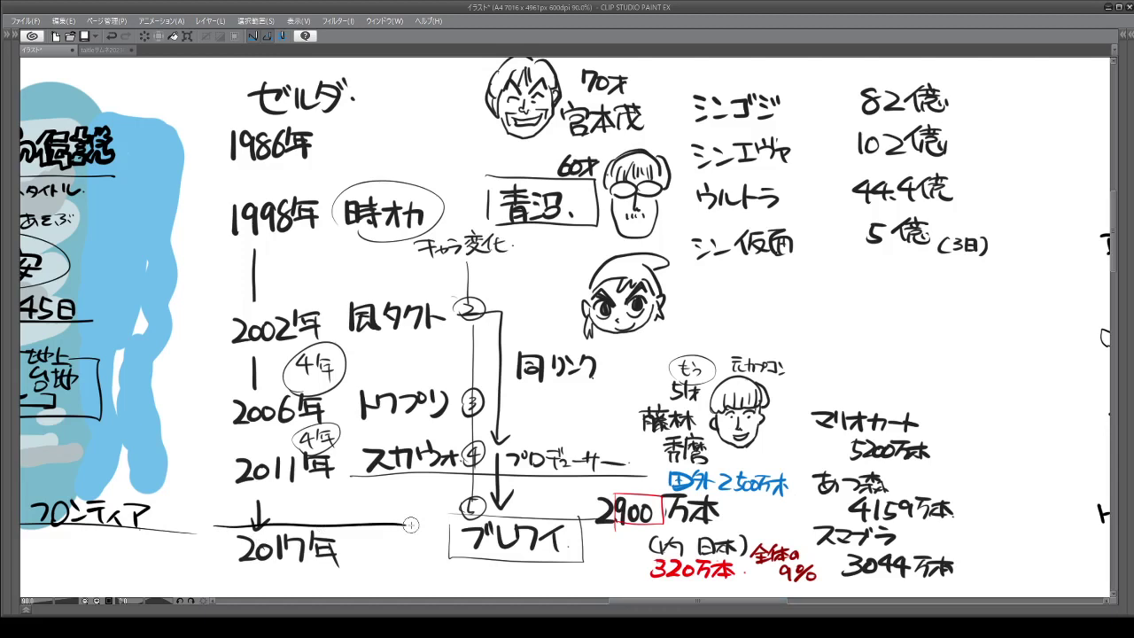
{"action": "left_click_drag", "start_coordinate": [204, 174], "coordinate": [418, 165]}
{"action": "left_click_drag", "start_coordinate": [199, 284], "coordinate": [469, 285]}
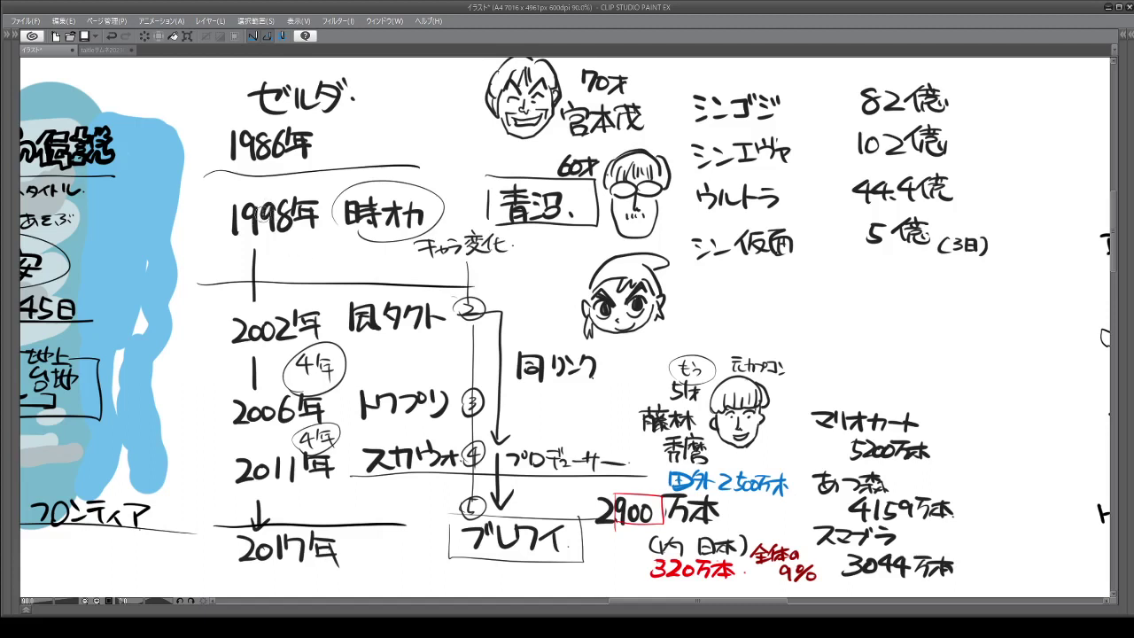
Circle 1998年 and 2002年 on the timeline, and write a circled 4年 between them.
{"action": "mouse_move", "coordinate": [232, 232]}
{"action": "left_mouse_down"}
{"action": "mouse_move", "coordinate": [280, 178]}
{"action": "mouse_move", "coordinate": [217, 239]}
{"action": "left_mouse_up"}
{"action": "mouse_move", "coordinate": [292, 282]}
{"action": "left_mouse_down"}
{"action": "mouse_move", "coordinate": [212, 344]}
{"action": "mouse_move", "coordinate": [222, 278]}
{"action": "left_mouse_up"}
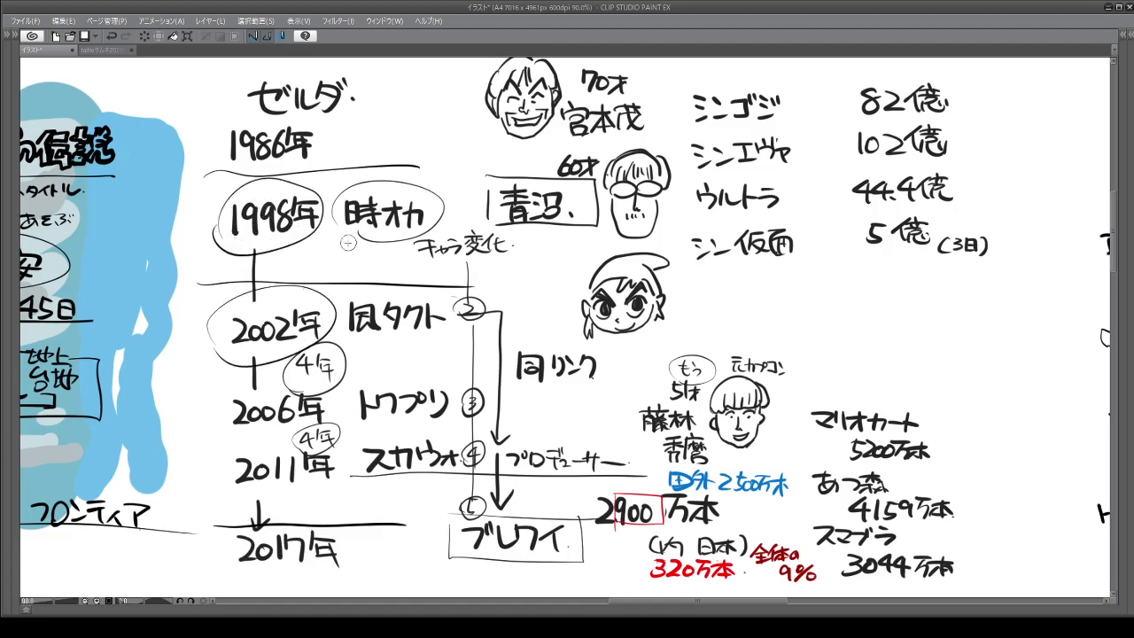
{"action": "mouse_move", "coordinate": [309, 257]}
{"action": "left_mouse_down"}
{"action": "mouse_move", "coordinate": [321, 271]}
{"action": "mouse_move", "coordinate": [342, 264]}
{"action": "mouse_move", "coordinate": [353, 279]}
{"action": "left_mouse_up"}
{"action": "mouse_move", "coordinate": [361, 265]}
{"action": "left_mouse_down"}
{"action": "mouse_move", "coordinate": [311, 251]}
{"action": "mouse_move", "coordinate": [312, 266]}
{"action": "left_mouse_up"}
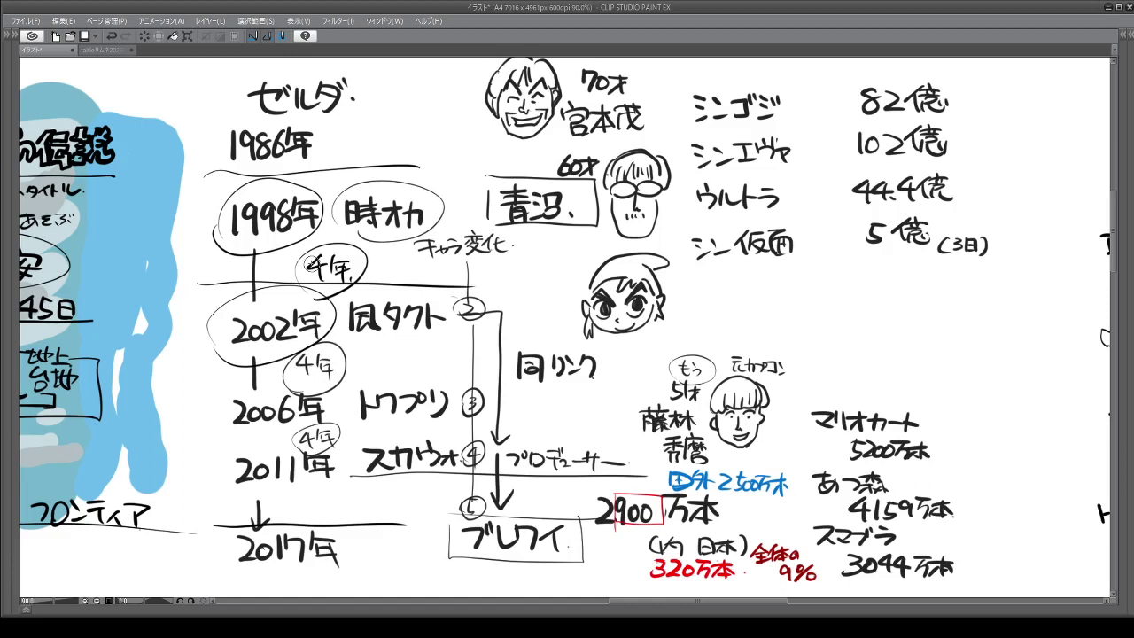
Circle 2002年 again, then 2011年 and 2017年, and draw a bracket joining 1998年 and 時オカ.
{"action": "mouse_move", "coordinate": [229, 342]}
{"action": "left_mouse_down"}
{"action": "mouse_move", "coordinate": [242, 283]}
{"action": "mouse_move", "coordinate": [307, 353]}
{"action": "mouse_move", "coordinate": [222, 307]}
{"action": "left_mouse_up"}
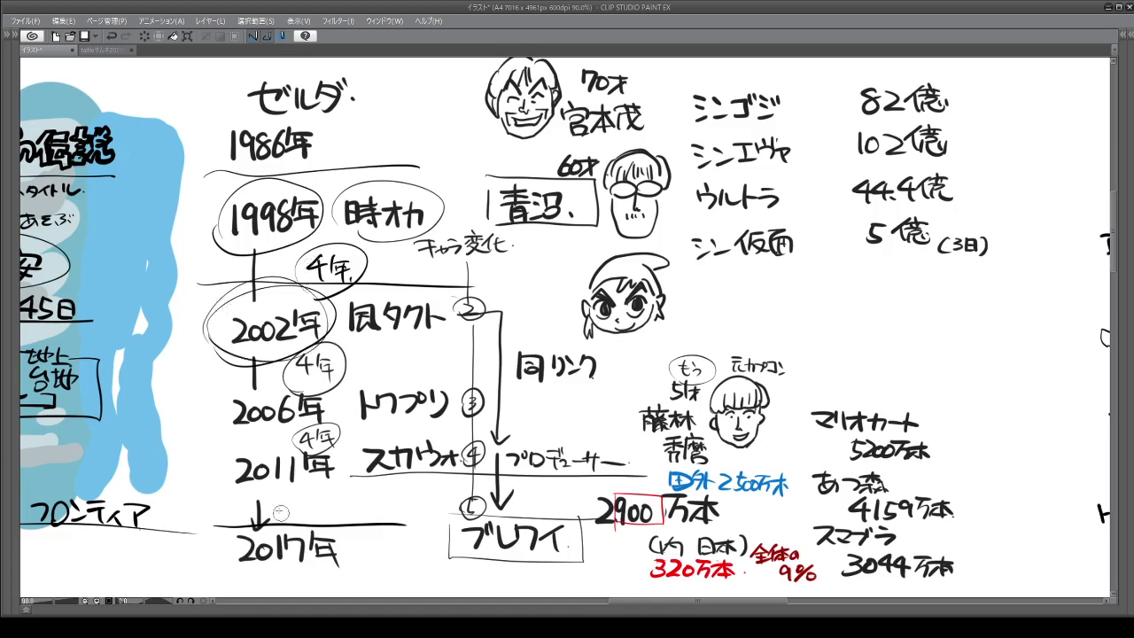
{"action": "mouse_move", "coordinate": [198, 502]}
{"action": "left_mouse_down"}
{"action": "mouse_move", "coordinate": [363, 497]}
{"action": "mouse_move", "coordinate": [208, 492]}
{"action": "mouse_move", "coordinate": [247, 442]}
{"action": "mouse_move", "coordinate": [297, 515]}
{"action": "mouse_move", "coordinate": [252, 494]}
{"action": "left_mouse_up"}
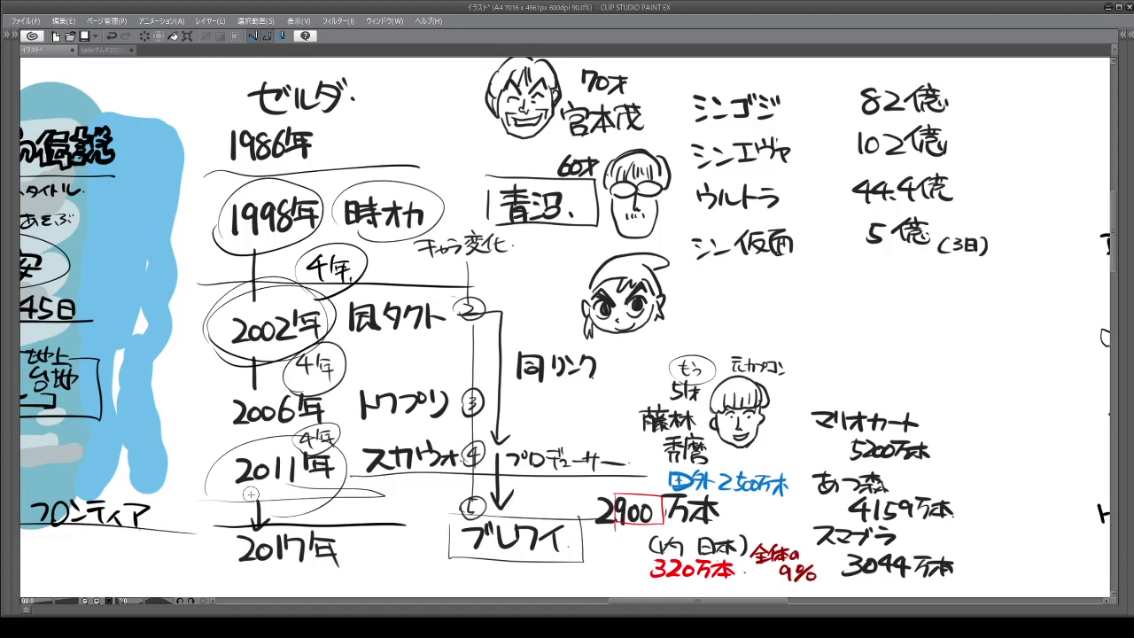
{"action": "mouse_move", "coordinate": [266, 582]}
{"action": "left_mouse_down"}
{"action": "mouse_move", "coordinate": [209, 557]}
{"action": "mouse_move", "coordinate": [351, 530]}
{"action": "mouse_move", "coordinate": [262, 586]}
{"action": "left_mouse_up"}
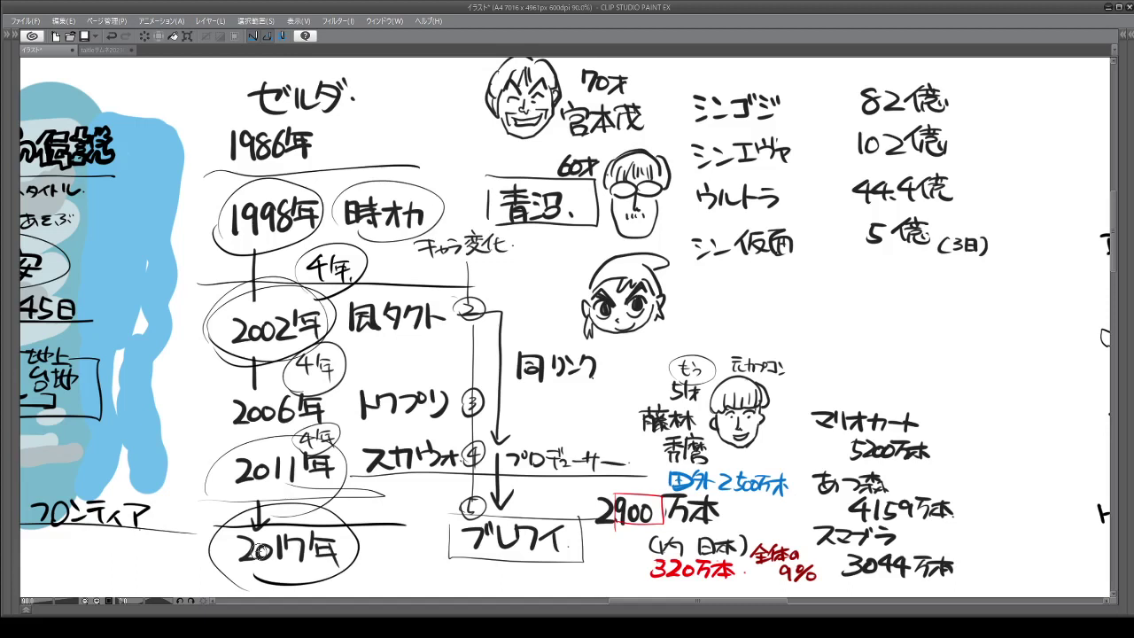
{"action": "mouse_move", "coordinate": [272, 250]}
{"action": "left_mouse_down"}
{"action": "mouse_move", "coordinate": [306, 277]}
{"action": "mouse_move", "coordinate": [404, 282]}
{"action": "mouse_move", "coordinate": [405, 240]}
{"action": "left_mouse_up"}
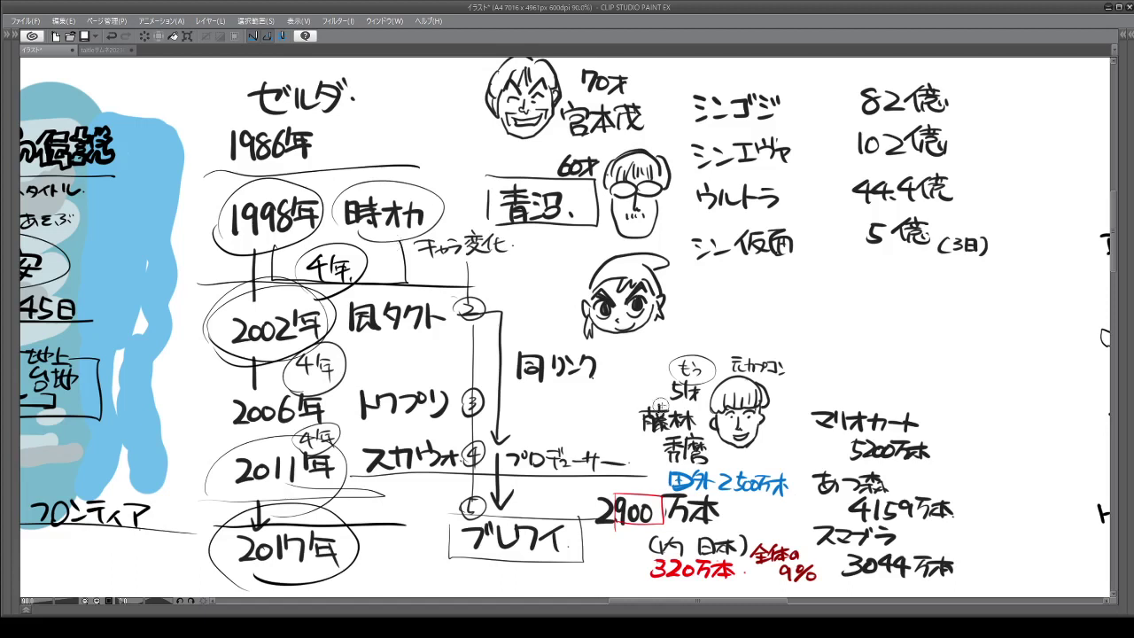
Circle 51才, スカウォ and ブレワイ, and draw a line under the 2006年 トワプリ row.
{"action": "mouse_move", "coordinate": [675, 378]}
{"action": "left_mouse_down"}
{"action": "mouse_move", "coordinate": [695, 406]}
{"action": "mouse_move", "coordinate": [700, 373]}
{"action": "left_mouse_up"}
{"action": "left_click_drag", "start_coordinate": [197, 425], "coordinate": [576, 405]}
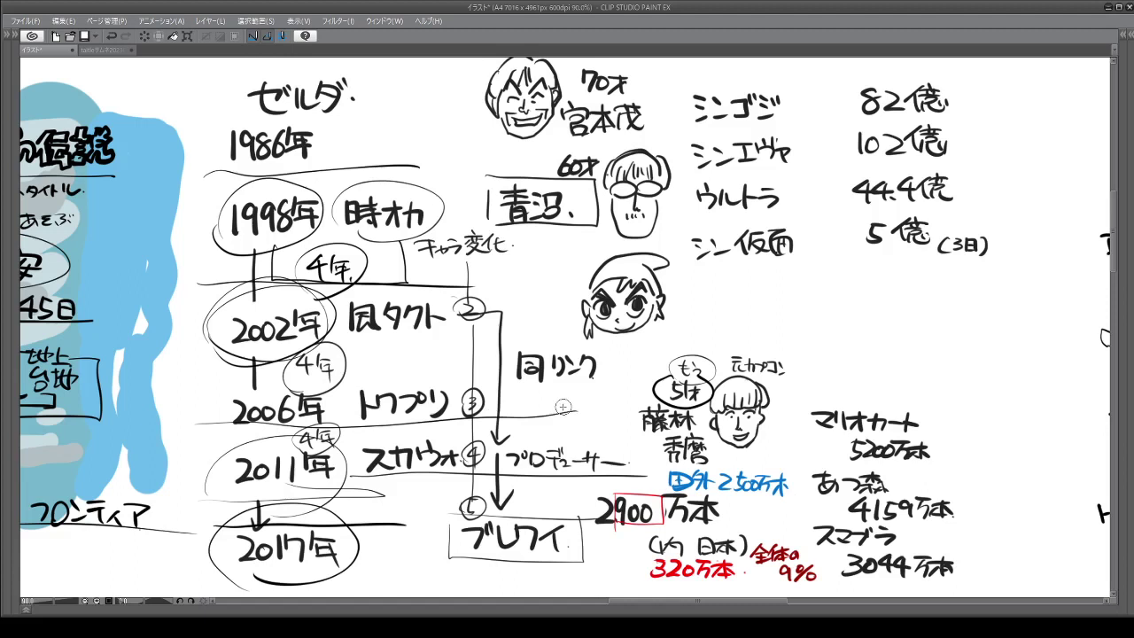
{"action": "mouse_move", "coordinate": [367, 460]}
{"action": "left_mouse_down"}
{"action": "mouse_move", "coordinate": [407, 496]}
{"action": "mouse_move", "coordinate": [388, 468]}
{"action": "left_mouse_up"}
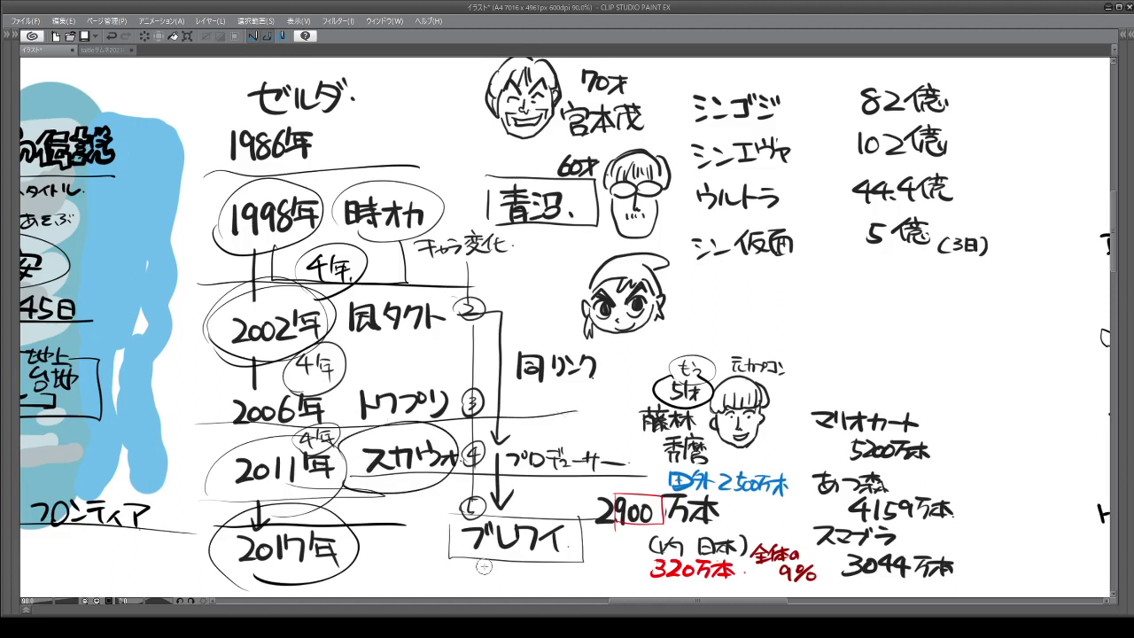
{"action": "mouse_move", "coordinate": [463, 497]}
{"action": "left_mouse_down"}
{"action": "mouse_move", "coordinate": [556, 551]}
{"action": "mouse_move", "coordinate": [571, 523]}
{"action": "left_mouse_up"}
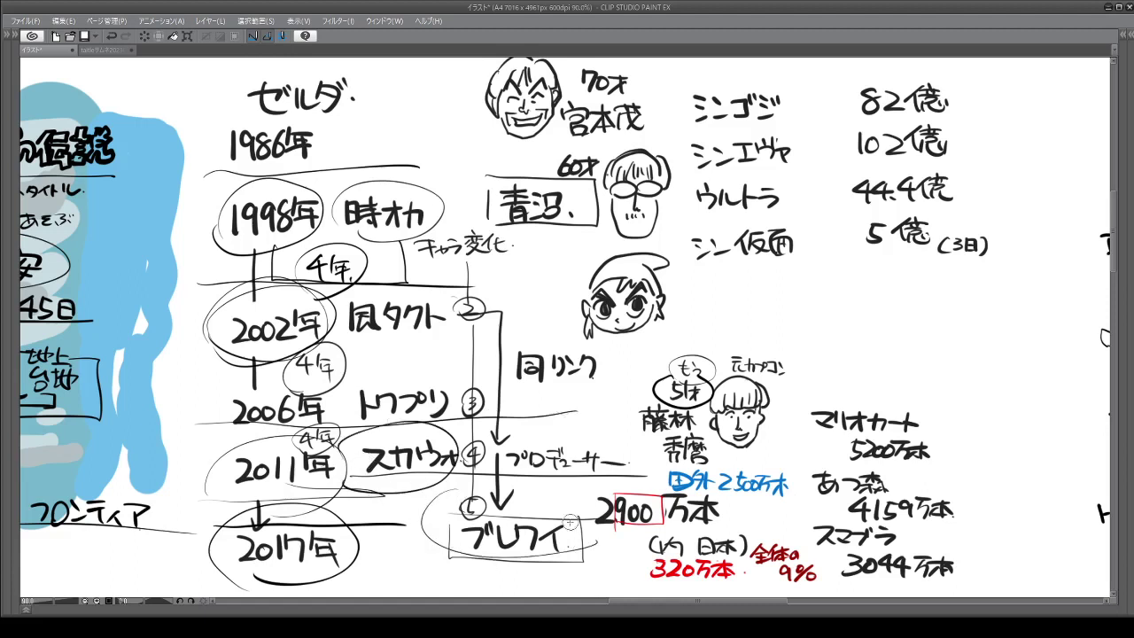
{"action": "mouse_move", "coordinate": [422, 203]}
{"action": "left_mouse_down"}
{"action": "mouse_move", "coordinate": [487, 197]}
{"action": "mouse_move", "coordinate": [457, 170]}
{"action": "mouse_move", "coordinate": [447, 188]}
{"action": "mouse_move", "coordinate": [459, 168]}
{"action": "left_mouse_up"}
{"action": "mouse_move", "coordinate": [462, 166]}
{"action": "left_mouse_down"}
{"action": "mouse_move", "coordinate": [485, 173]}
{"action": "mouse_move", "coordinate": [501, 160]}
{"action": "left_mouse_up"}
Draw a black rectangular frame around the 2900万本 sales figure.
{"action": "scroll", "coordinate": [883, 578], "scroll_direction": "up", "scroll_amount": 4}
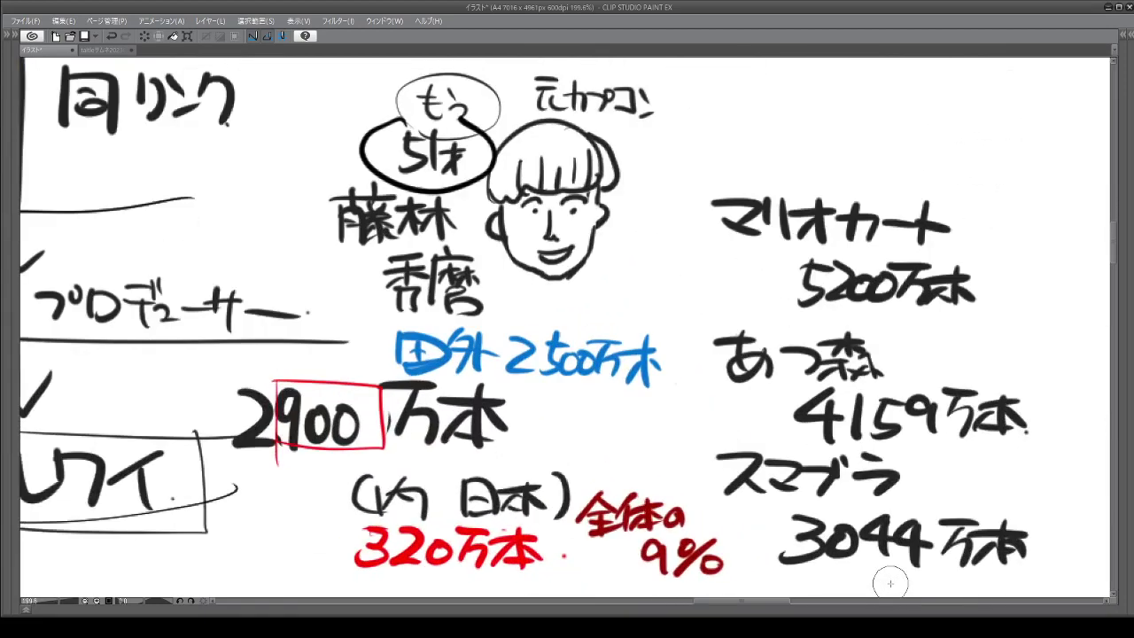
{"action": "mouse_move", "coordinate": [217, 385]}
{"action": "left_mouse_down"}
{"action": "mouse_move", "coordinate": [220, 470]}
{"action": "mouse_move", "coordinate": [315, 476]}
{"action": "left_mouse_up"}
{"action": "left_click_drag", "start_coordinate": [212, 365], "coordinate": [400, 358]}
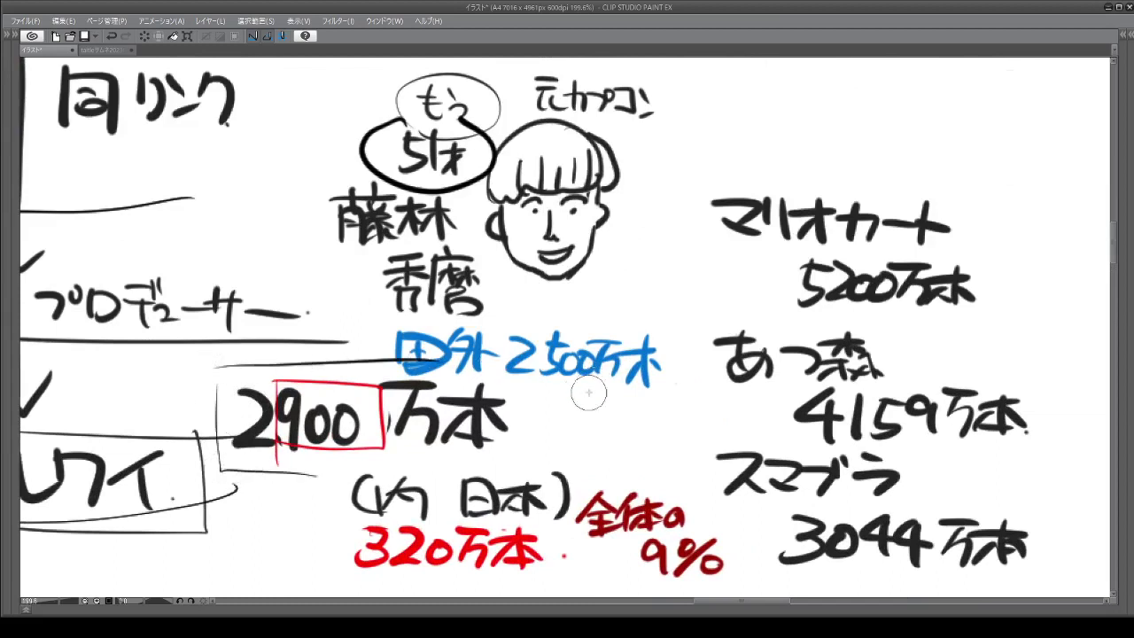
{"action": "mouse_move", "coordinate": [545, 394]}
{"action": "left_mouse_down"}
{"action": "mouse_move", "coordinate": [503, 459]}
{"action": "mouse_move", "coordinate": [338, 455]}
{"action": "left_mouse_up"}
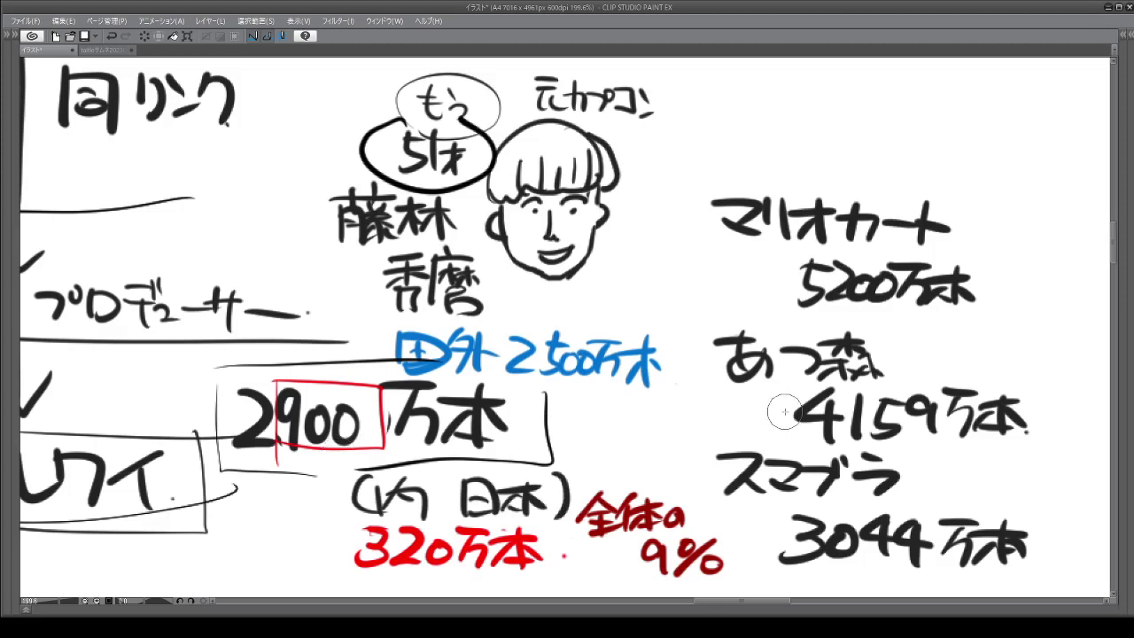
Underline 4159万本 for あつ森 and 5200万本 for マリオカート with bracket-ended lines.
{"action": "mouse_move", "coordinate": [781, 411]}
{"action": "left_mouse_down"}
{"action": "mouse_move", "coordinate": [747, 439]}
{"action": "mouse_move", "coordinate": [1054, 464]}
{"action": "mouse_move", "coordinate": [1042, 428]}
{"action": "left_mouse_up"}
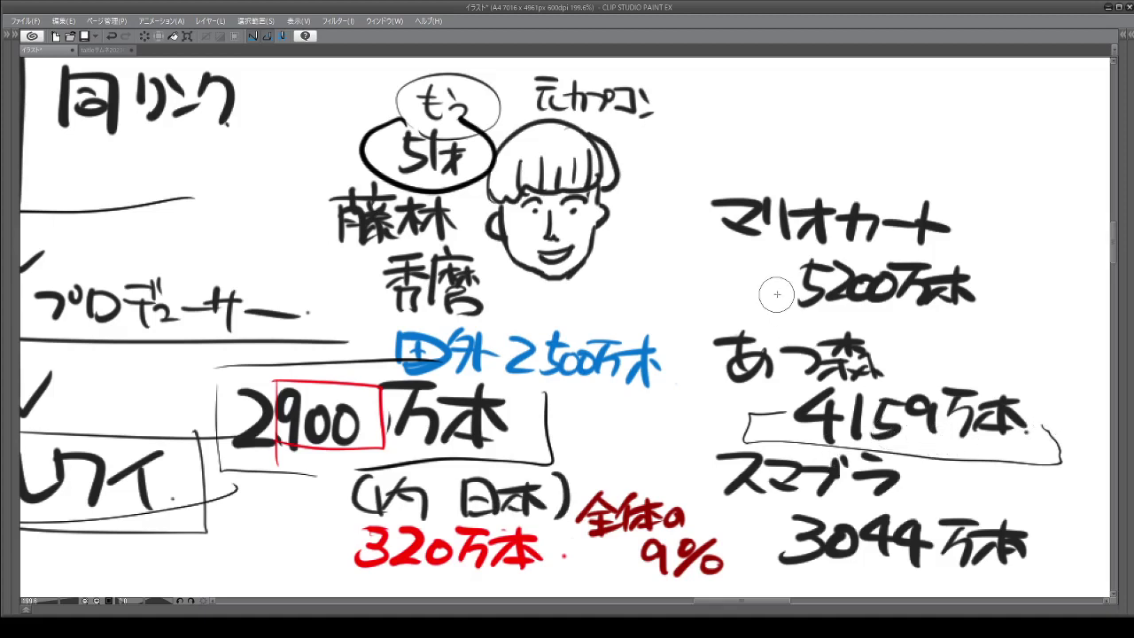
{"action": "mouse_move", "coordinate": [783, 289]}
{"action": "left_mouse_down"}
{"action": "mouse_move", "coordinate": [753, 289]}
{"action": "mouse_move", "coordinate": [1032, 319]}
{"action": "mouse_move", "coordinate": [995, 290]}
{"action": "left_mouse_up"}
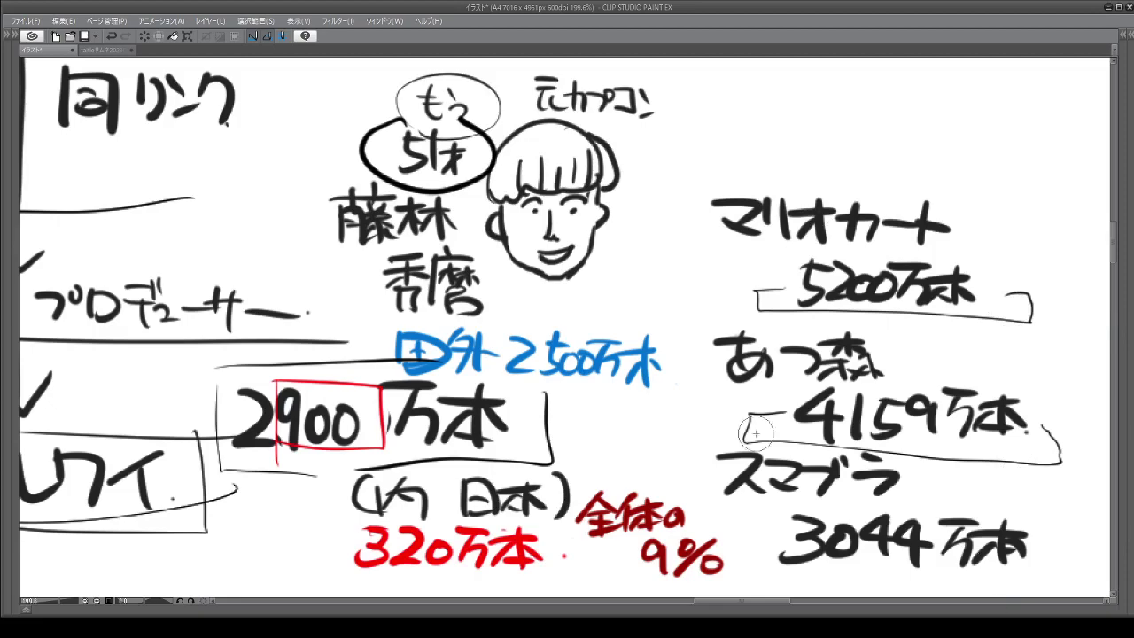
{"action": "scroll", "coordinate": [631, 402], "scroll_direction": "down", "scroll_amount": 3}
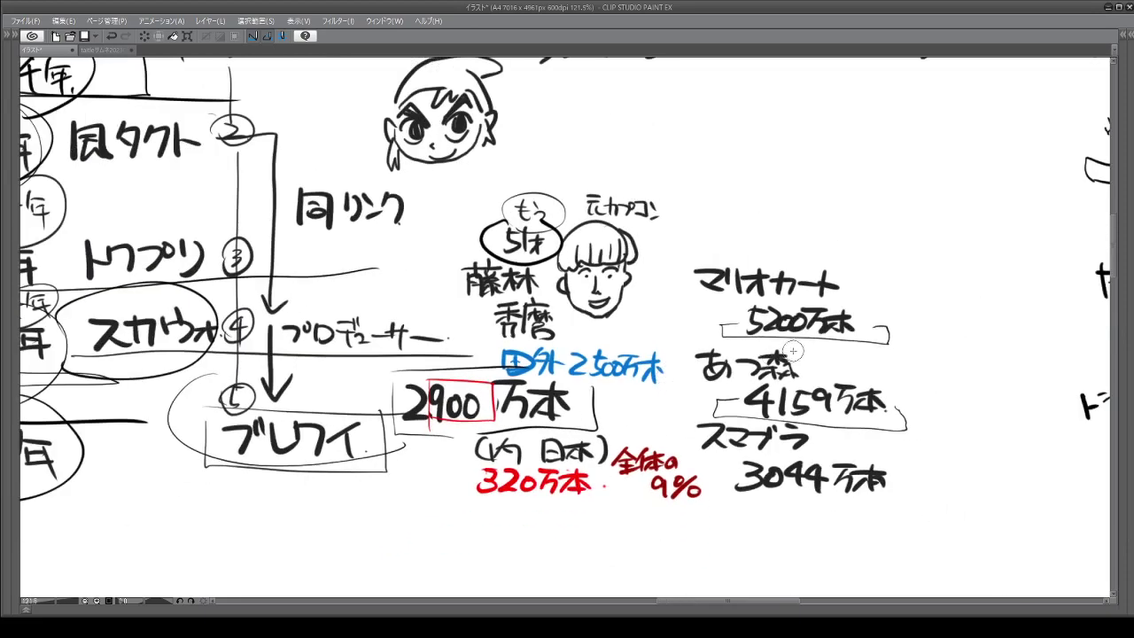
Write 6年 below and beside 2017年 in the timeline and circle it.
{"action": "scroll", "coordinate": [818, 349], "scroll_direction": "down", "scroll_amount": 1}
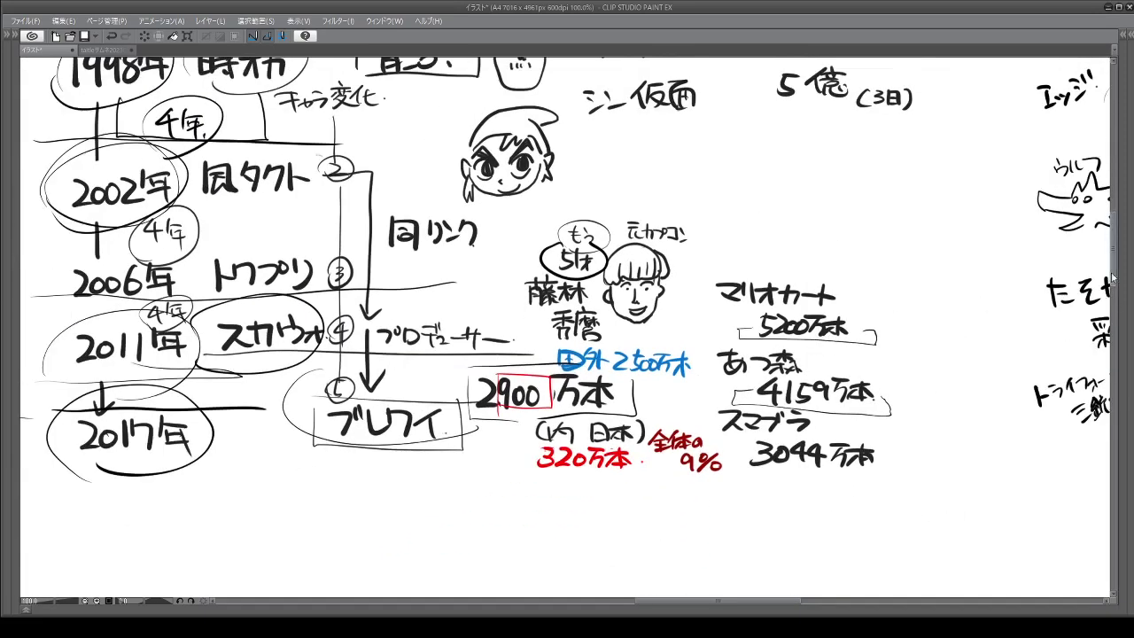
{"action": "left_click_drag", "start_coordinate": [1113, 266], "coordinate": [1114, 254]}
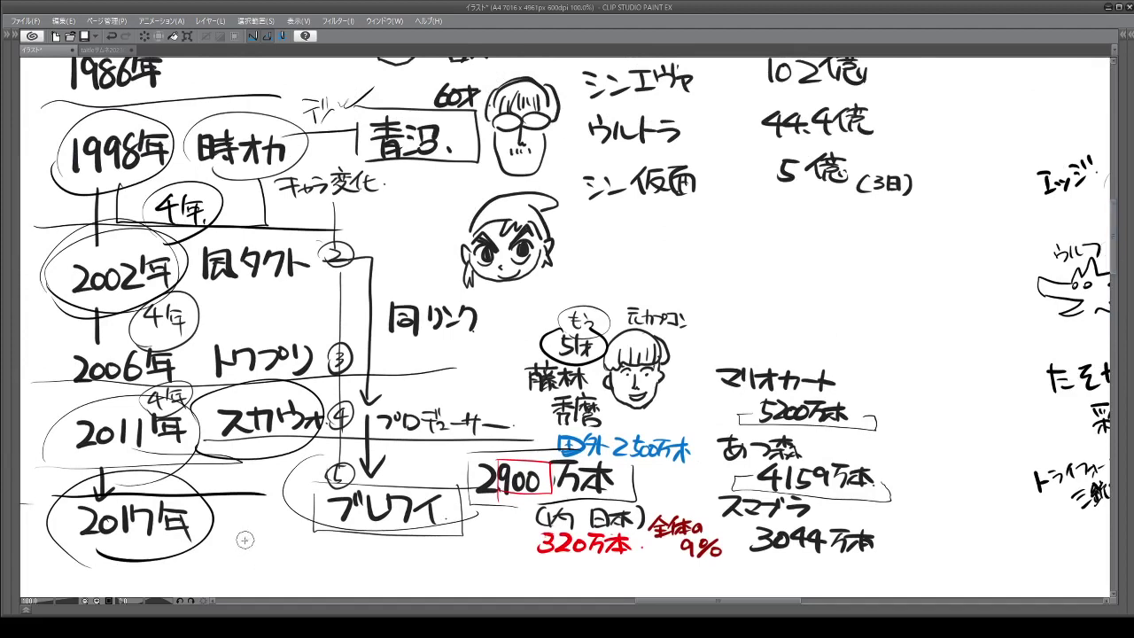
{"action": "mouse_move", "coordinate": [245, 535]}
{"action": "left_mouse_down"}
{"action": "mouse_move", "coordinate": [241, 567]}
{"action": "mouse_move", "coordinate": [264, 547]}
{"action": "left_mouse_up"}
{"action": "left_click_drag", "start_coordinate": [254, 551], "coordinate": [282, 557]}
{"action": "left_click_drag", "start_coordinate": [266, 547], "coordinate": [270, 580]}
{"action": "mouse_move", "coordinate": [246, 528]}
{"action": "left_mouse_down"}
{"action": "mouse_move", "coordinate": [218, 567]}
{"action": "mouse_move", "coordinate": [265, 588]}
{"action": "left_mouse_up"}
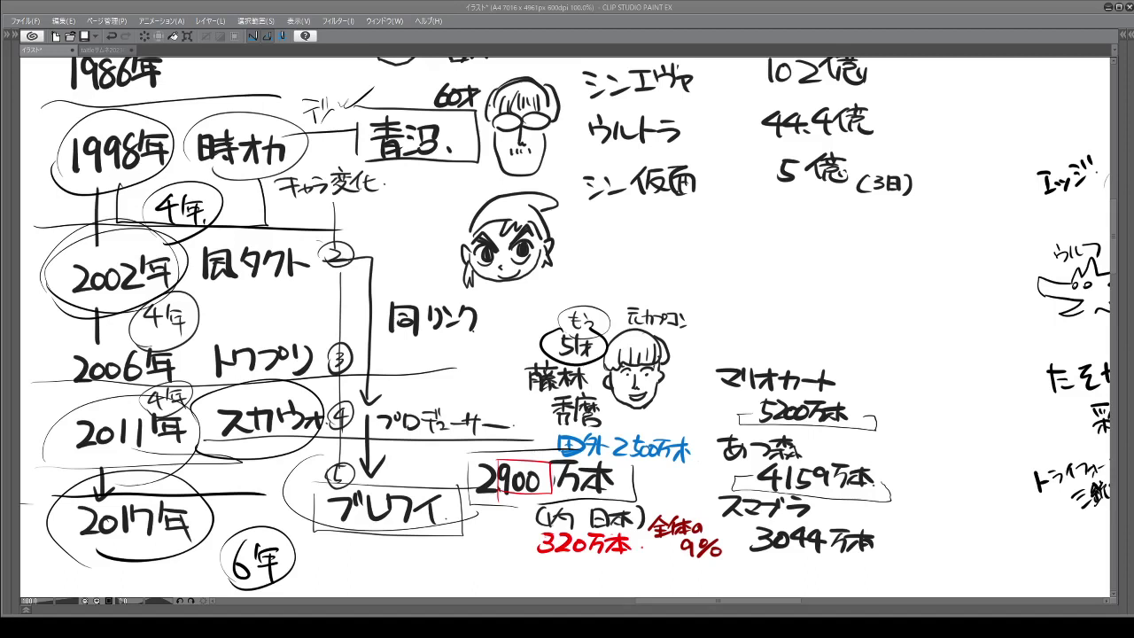
Draw an arc around マリオカート and circle the 2900 figure of ブレワイ repeatedly.
{"action": "left_click_drag", "start_coordinate": [696, 416], "coordinate": [877, 414]}
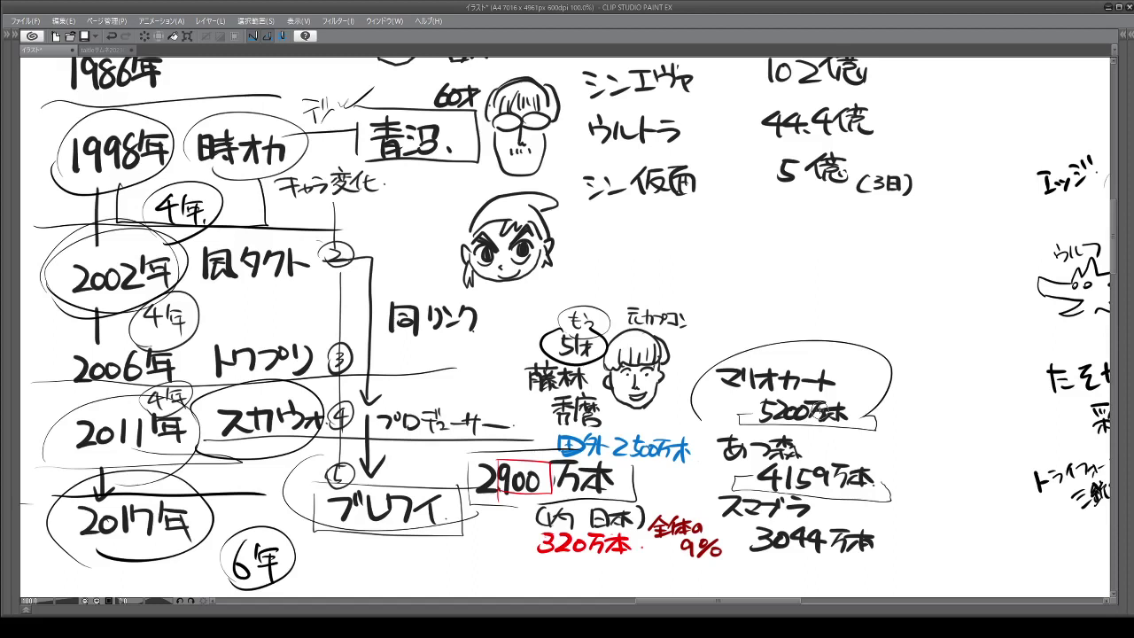
{"action": "mouse_move", "coordinate": [496, 502]}
{"action": "left_mouse_down"}
{"action": "mouse_move", "coordinate": [567, 461]}
{"action": "mouse_move", "coordinate": [452, 478]}
{"action": "mouse_move", "coordinate": [461, 510]}
{"action": "left_mouse_up"}
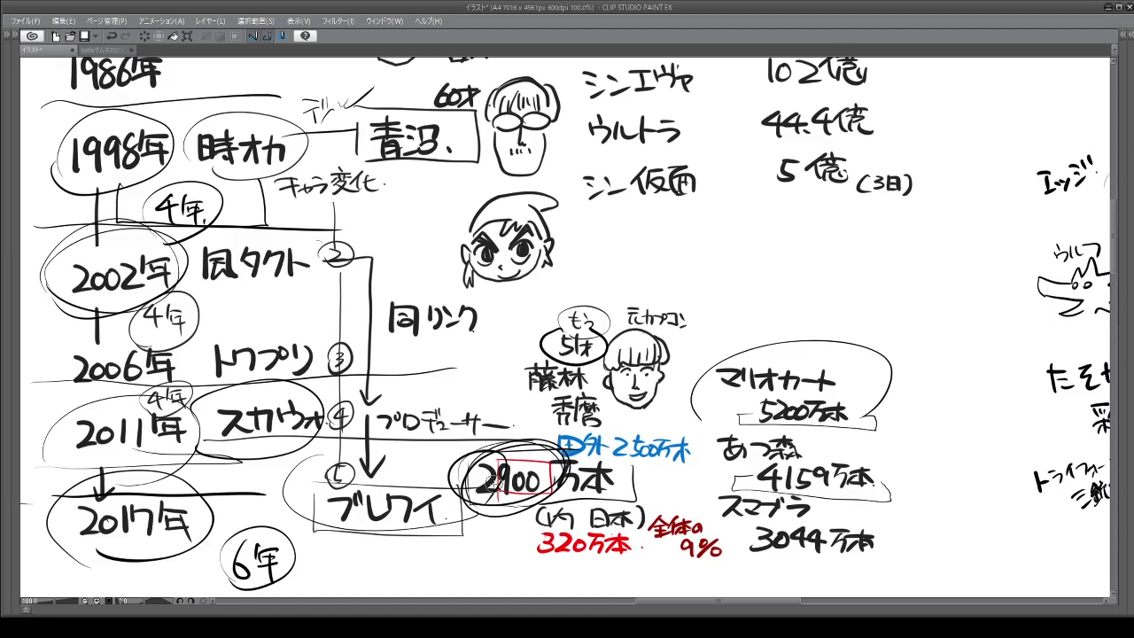
Write ロード時間 beneath the 敵キャラの数 note beside the coloured illustration.
{"action": "left_click_drag", "start_coordinate": [689, 603], "coordinate": [595, 608]}
{"action": "scroll", "coordinate": [577, 570], "scroll_direction": "down", "scroll_amount": 1}
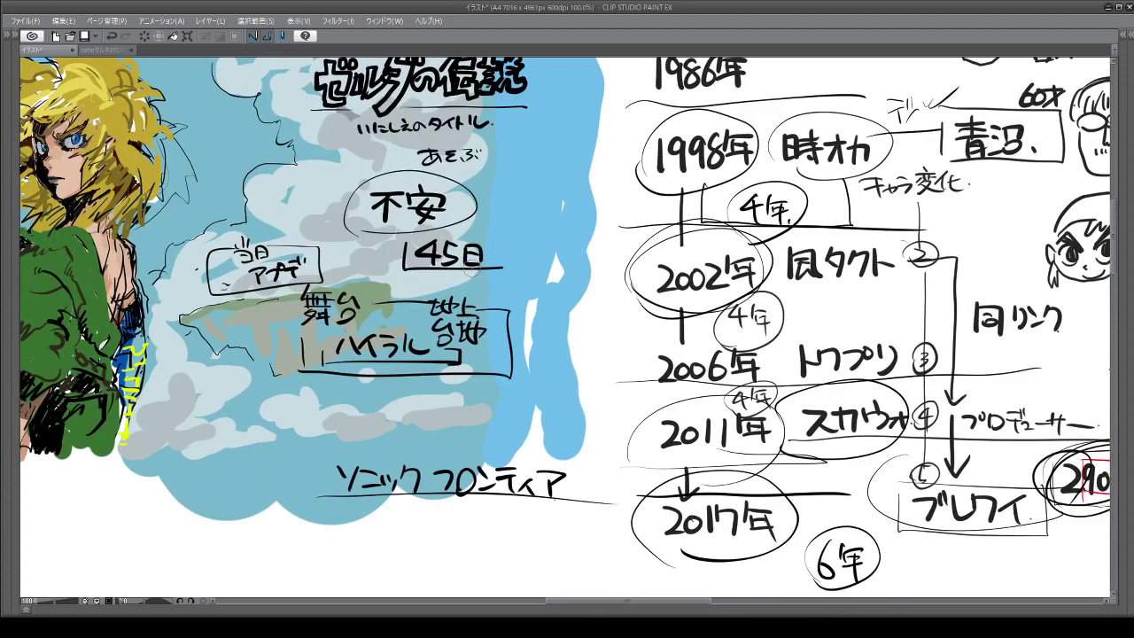
{"action": "scroll", "coordinate": [390, 182], "scroll_direction": "up", "scroll_amount": 5}
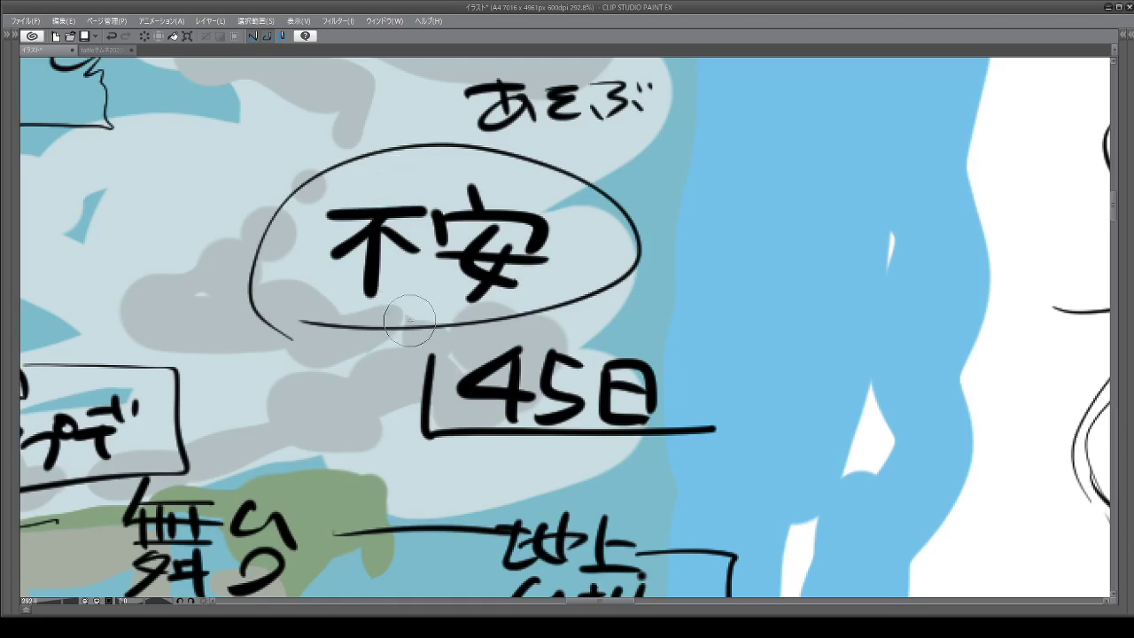
{"action": "scroll", "coordinate": [611, 292], "scroll_direction": "down", "scroll_amount": 3}
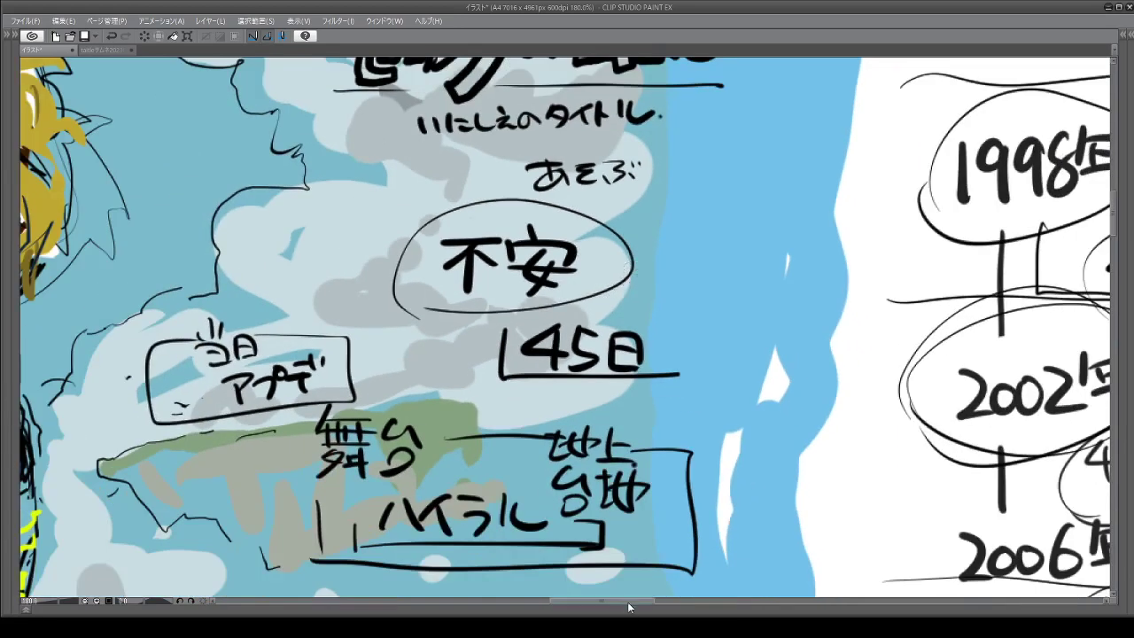
{"action": "mouse_move", "coordinate": [629, 606]}
{"action": "left_mouse_down"}
{"action": "mouse_move", "coordinate": [539, 611]}
{"action": "mouse_move", "coordinate": [555, 609]}
{"action": "left_mouse_up"}
{"action": "mouse_move", "coordinate": [251, 498]}
{"action": "left_mouse_down"}
{"action": "mouse_move", "coordinate": [289, 481]}
{"action": "mouse_move", "coordinate": [294, 493]}
{"action": "mouse_move", "coordinate": [317, 465]}
{"action": "mouse_move", "coordinate": [323, 483]}
{"action": "mouse_move", "coordinate": [330, 458]}
{"action": "mouse_move", "coordinate": [340, 472]}
{"action": "mouse_move", "coordinate": [349, 440]}
{"action": "mouse_move", "coordinate": [377, 450]}
{"action": "left_mouse_up"}
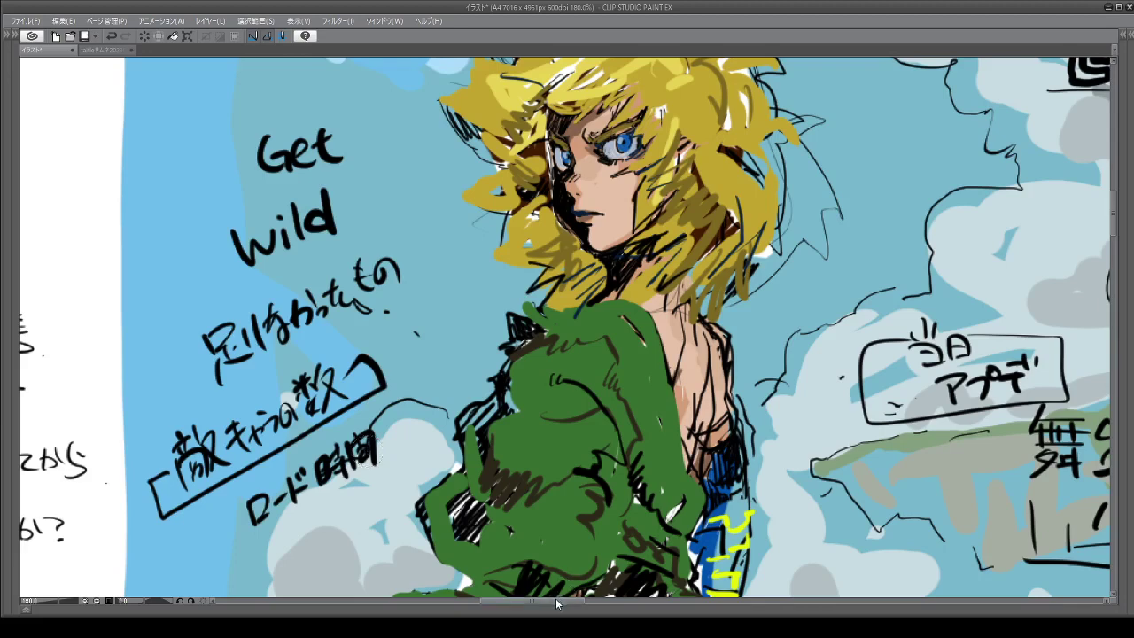
Write 2nd トレーラー on the light-blue area beside あそぶ and underline it.
{"action": "mouse_move", "coordinate": [562, 604]}
{"action": "left_mouse_down"}
{"action": "mouse_move", "coordinate": [531, 604]}
{"action": "mouse_move", "coordinate": [573, 604]}
{"action": "left_mouse_up"}
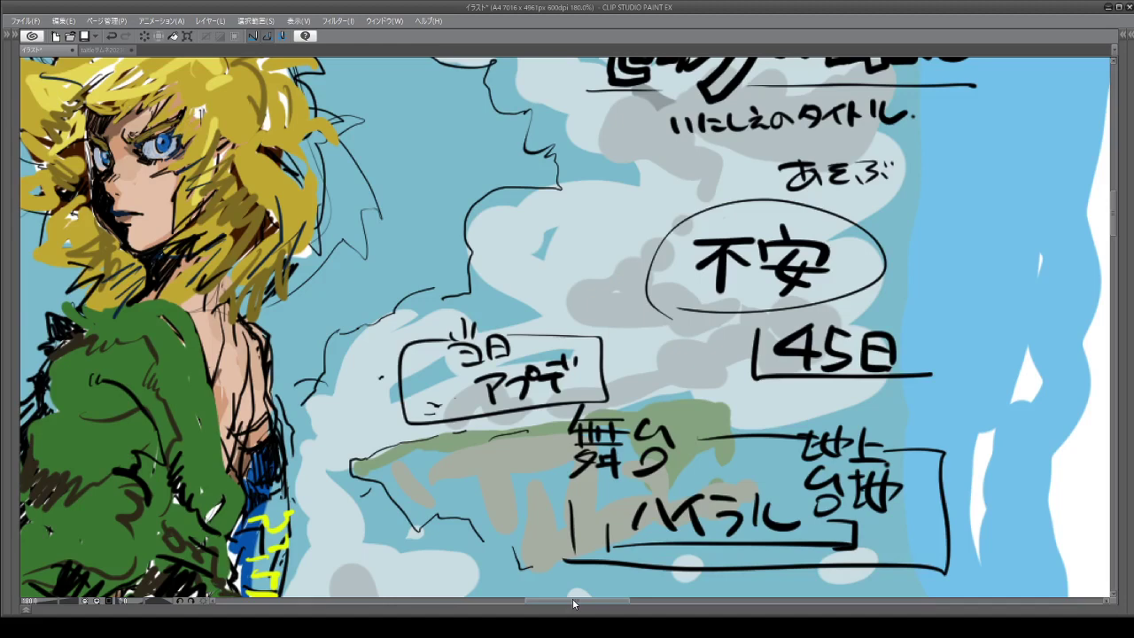
{"action": "mouse_move", "coordinate": [927, 202]}
{"action": "left_mouse_down"}
{"action": "mouse_move", "coordinate": [954, 215]}
{"action": "mouse_move", "coordinate": [984, 228]}
{"action": "left_mouse_up"}
{"action": "mouse_move", "coordinate": [900, 229]}
{"action": "left_mouse_down"}
{"action": "mouse_move", "coordinate": [1033, 227]}
{"action": "mouse_move", "coordinate": [1010, 227]}
{"action": "left_mouse_up"}
{"action": "left_click_drag", "start_coordinate": [1014, 211], "coordinate": [1063, 214]}
{"action": "mouse_move", "coordinate": [1058, 209]}
{"action": "left_mouse_down"}
{"action": "mouse_move", "coordinate": [1074, 221]}
{"action": "mouse_move", "coordinate": [1095, 216]}
{"action": "left_mouse_up"}
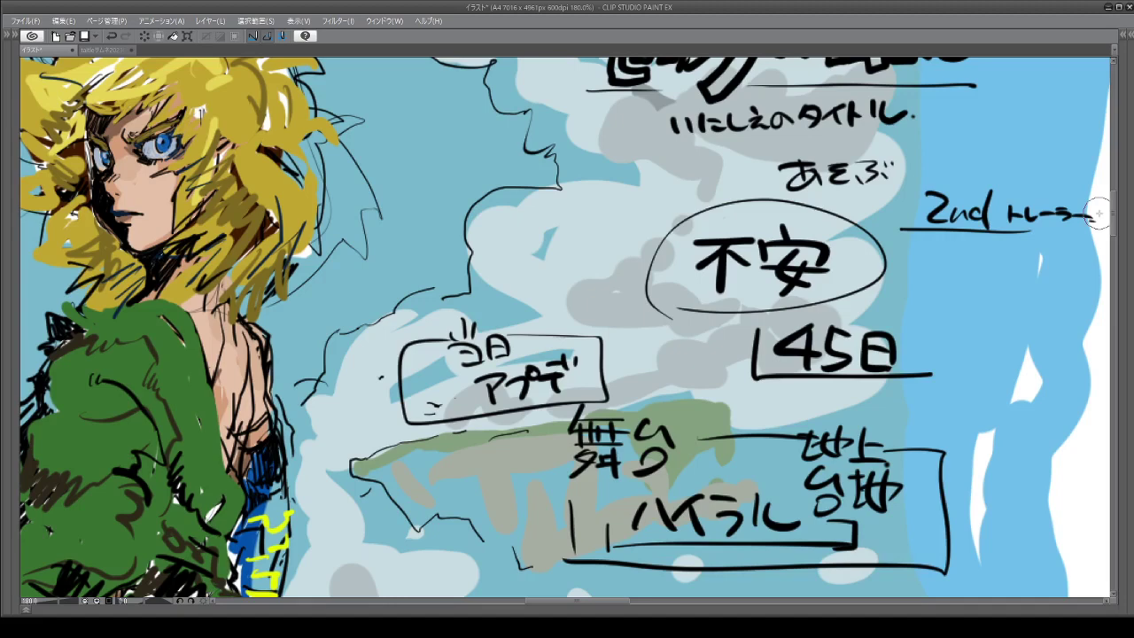
Write 自由度 beneath the 2nd トレーラー note and circle 不安 again with a heavier line.
{"action": "mouse_move", "coordinate": [923, 266]}
{"action": "left_mouse_down"}
{"action": "mouse_move", "coordinate": [920, 293]}
{"action": "mouse_move", "coordinate": [938, 304]}
{"action": "mouse_move", "coordinate": [992, 305]}
{"action": "left_mouse_up"}
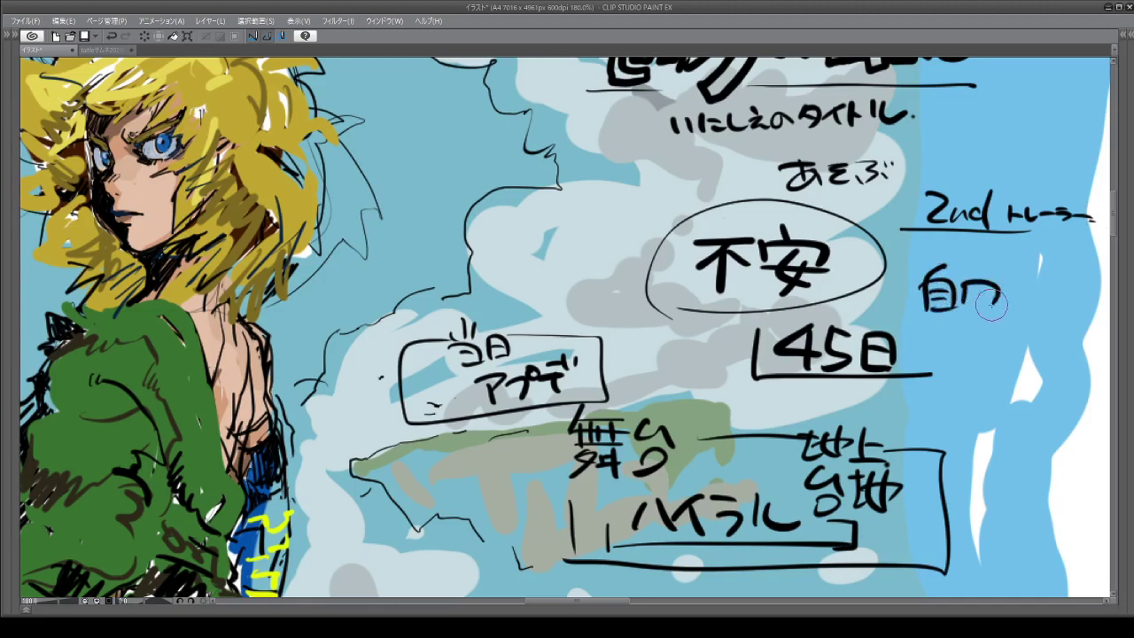
{"action": "left_click_drag", "start_coordinate": [981, 266], "coordinate": [980, 307]}
{"action": "mouse_move", "coordinate": [968, 292]}
{"action": "left_mouse_down"}
{"action": "mouse_move", "coordinate": [998, 293]}
{"action": "mouse_move", "coordinate": [999, 308]}
{"action": "left_mouse_up"}
{"action": "left_click_drag", "start_coordinate": [1014, 269], "coordinate": [1049, 270]}
{"action": "left_click_drag", "start_coordinate": [1039, 263], "coordinate": [1044, 276]}
{"action": "mouse_move", "coordinate": [1018, 281]}
{"action": "left_mouse_down"}
{"action": "mouse_move", "coordinate": [1021, 312]}
{"action": "mouse_move", "coordinate": [1056, 315]}
{"action": "left_mouse_up"}
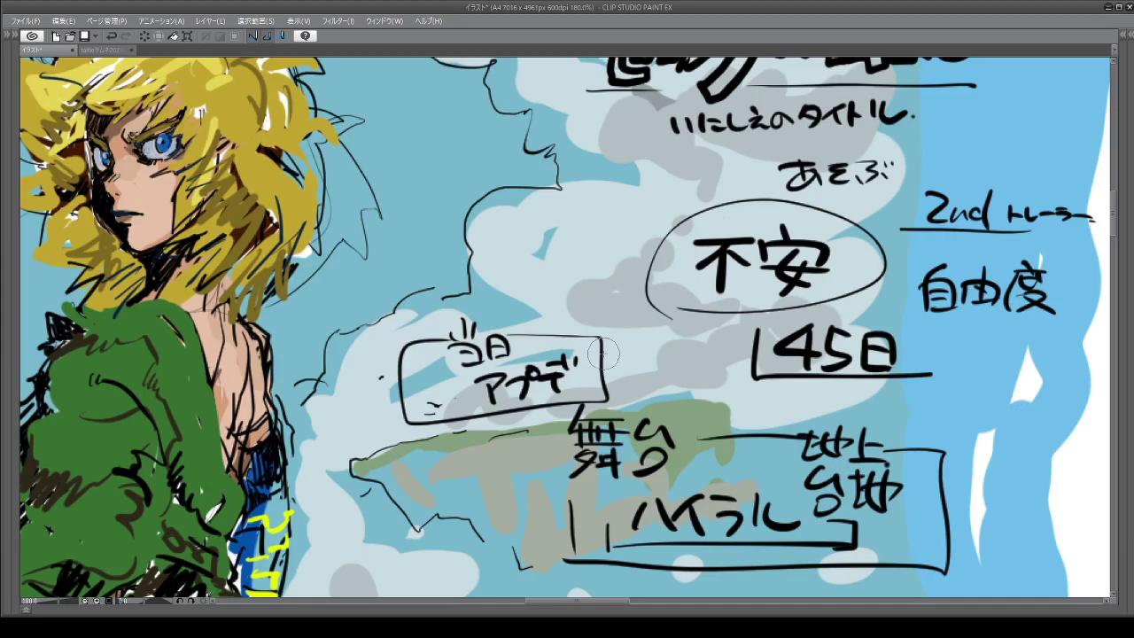
{"action": "scroll", "coordinate": [558, 346], "scroll_direction": "down", "scroll_amount": 3}
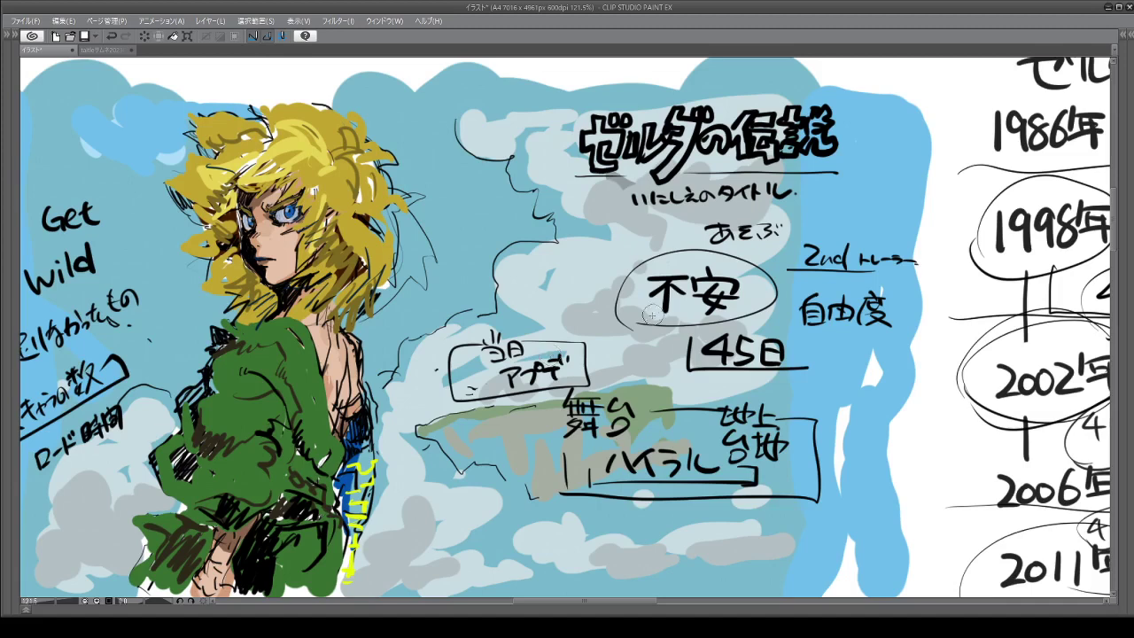
{"action": "mouse_move", "coordinate": [618, 306]}
{"action": "left_mouse_down"}
{"action": "mouse_move", "coordinate": [710, 246]}
{"action": "mouse_move", "coordinate": [775, 304]}
{"action": "mouse_move", "coordinate": [629, 321]}
{"action": "mouse_move", "coordinate": [723, 246]}
{"action": "mouse_move", "coordinate": [687, 324]}
{"action": "mouse_move", "coordinate": [607, 301]}
{"action": "left_mouse_up"}
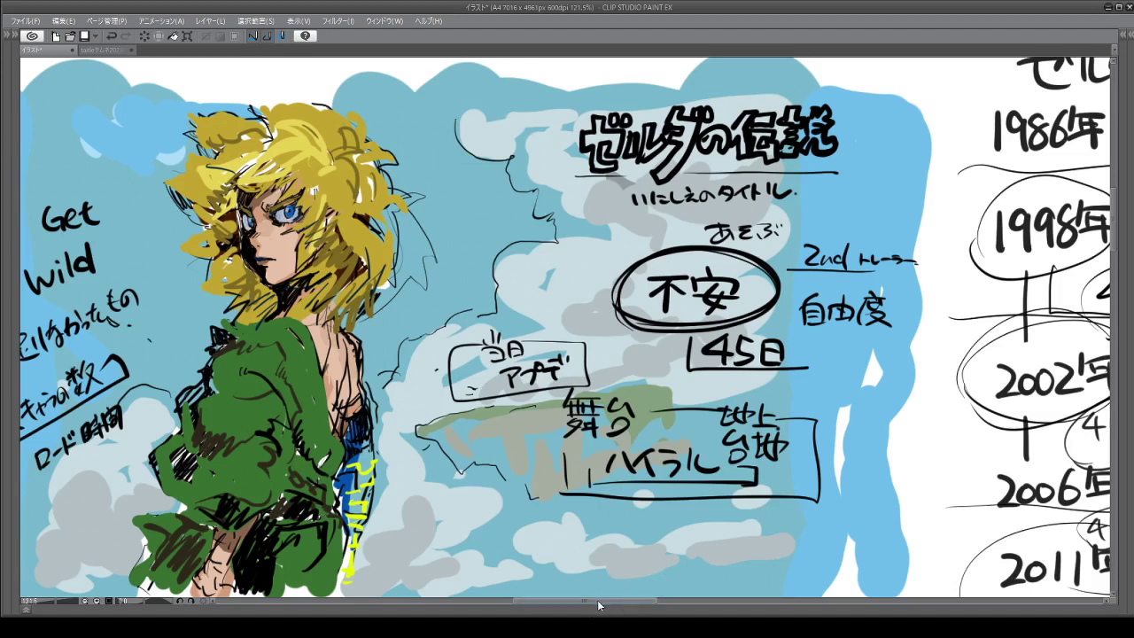
Draw a broken vertical dividing line between the トワプリ and スカウォ Link sketches.
{"action": "left_click_drag", "start_coordinate": [598, 606], "coordinate": [725, 612]}
{"action": "scroll", "coordinate": [615, 427], "scroll_direction": "down", "scroll_amount": 3}
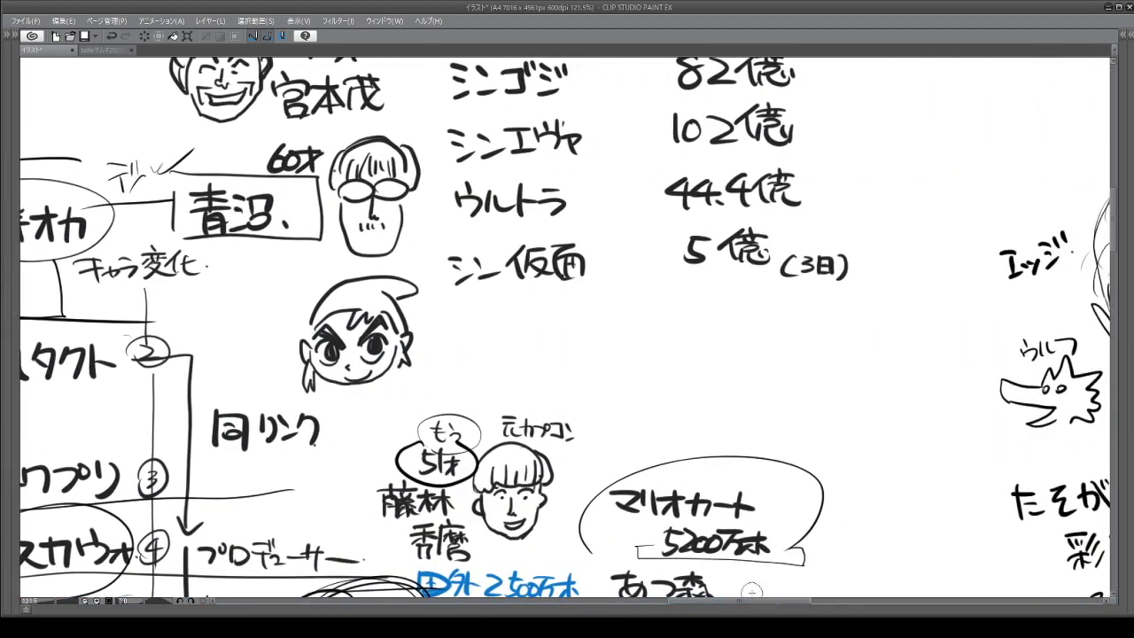
{"action": "scroll", "coordinate": [615, 427], "scroll_direction": "down", "scroll_amount": 2}
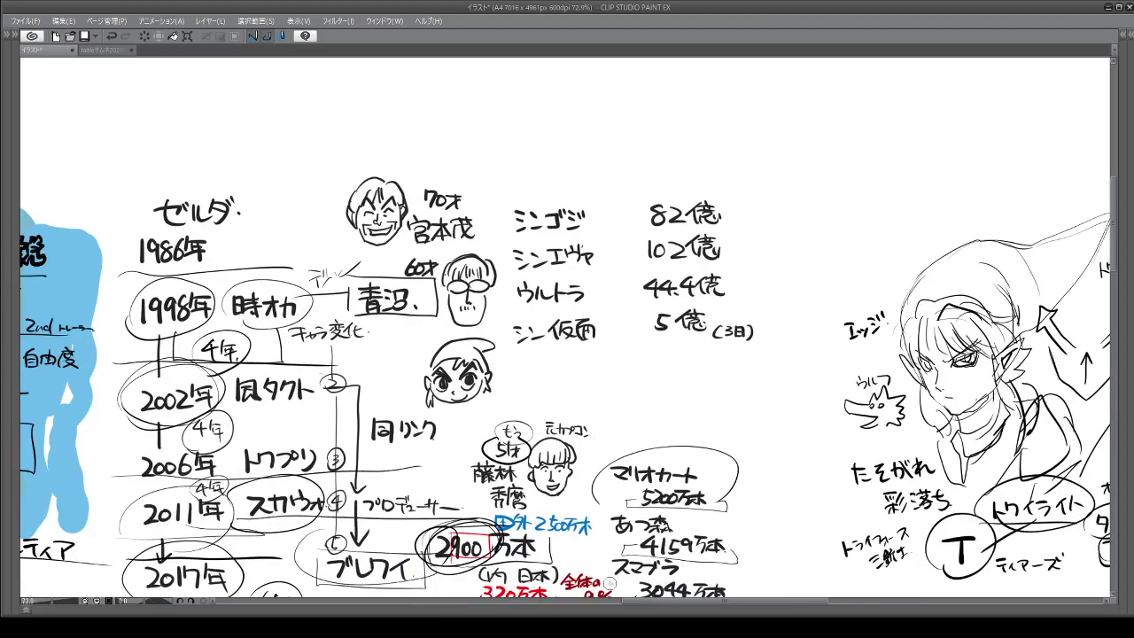
{"action": "scroll", "coordinate": [682, 606], "scroll_direction": "right", "scroll_amount": 10}
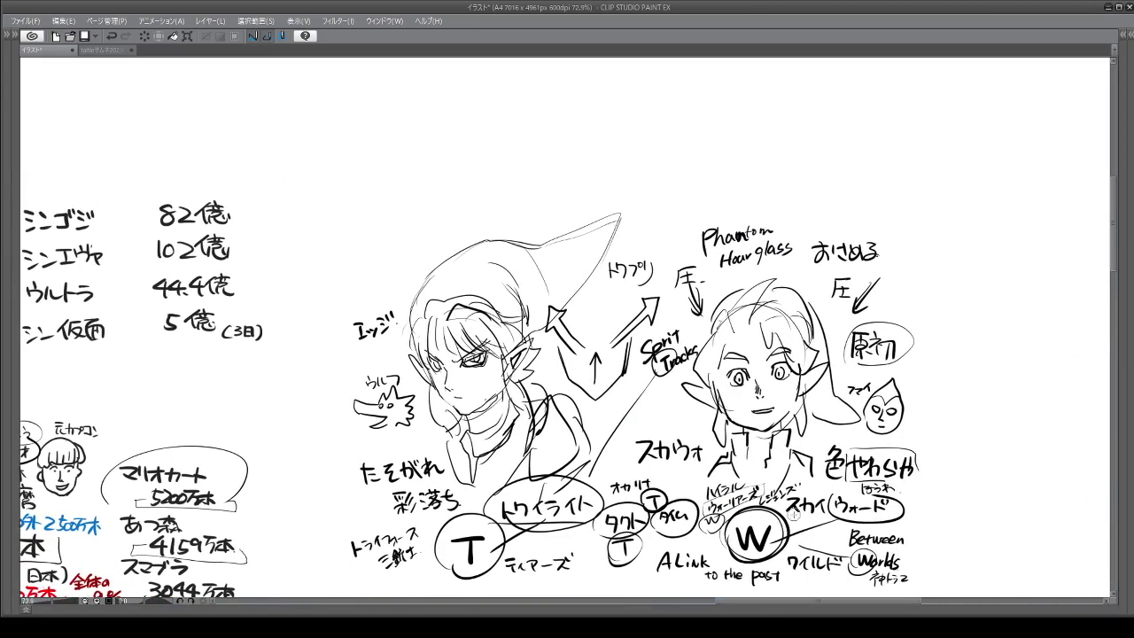
{"action": "scroll", "coordinate": [682, 607], "scroll_direction": "down", "scroll_amount": 1}
{"action": "scroll", "coordinate": [708, 450], "scroll_direction": "up", "scroll_amount": 4}
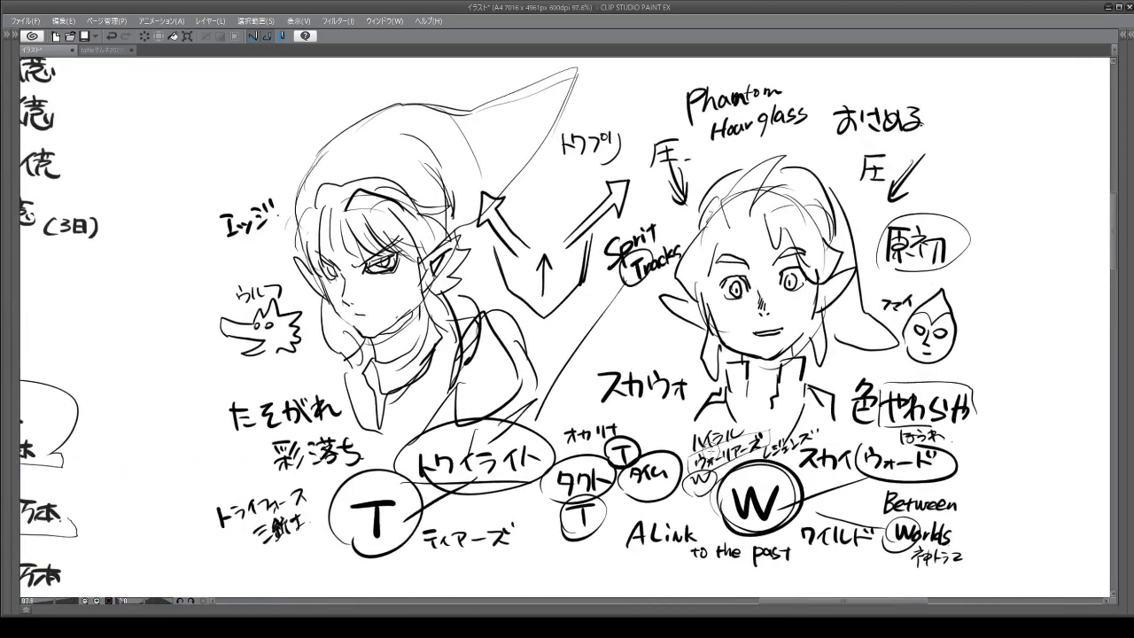
{"action": "scroll", "coordinate": [784, 345], "scroll_direction": "down", "scroll_amount": 3}
{"action": "scroll", "coordinate": [791, 343], "scroll_direction": "up", "scroll_amount": 3}
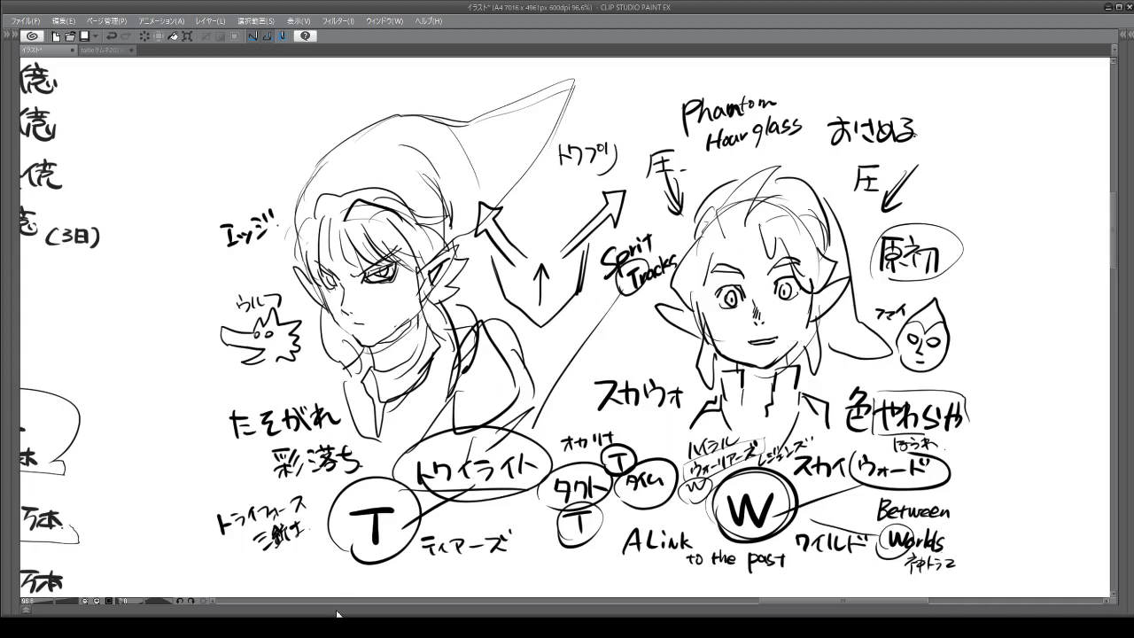
{"action": "left_click_drag", "start_coordinate": [617, 77], "coordinate": [617, 148]}
{"action": "left_click_drag", "start_coordinate": [617, 298], "coordinate": [617, 376]}
{"action": "left_click_drag", "start_coordinate": [614, 505], "coordinate": [611, 595]}
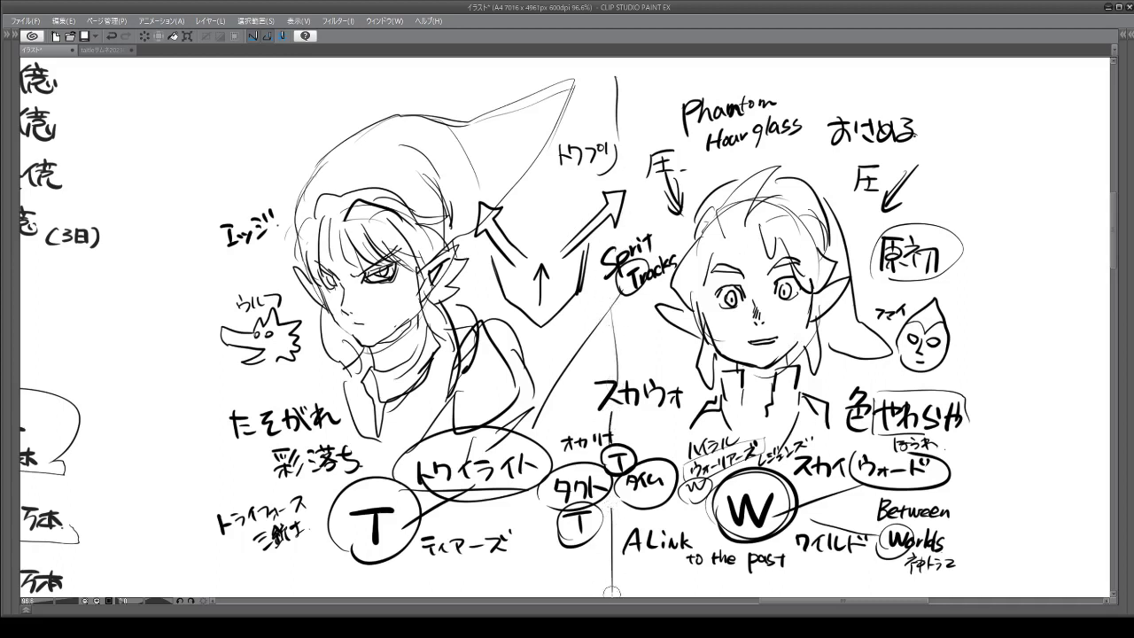
Write the heading Tの法則 above the トワプリ Link sketch.
{"action": "left_click_drag", "start_coordinate": [164, 137], "coordinate": [204, 106]}
{"action": "left_click_drag", "start_coordinate": [188, 112], "coordinate": [194, 156]}
{"action": "mouse_move", "coordinate": [205, 133]}
{"action": "left_mouse_down"}
{"action": "mouse_move", "coordinate": [219, 129]}
{"action": "mouse_move", "coordinate": [216, 151]}
{"action": "left_mouse_up"}
{"action": "mouse_move", "coordinate": [237, 110]}
{"action": "left_mouse_down"}
{"action": "mouse_move", "coordinate": [255, 96]}
{"action": "mouse_move", "coordinate": [266, 129]}
{"action": "left_mouse_up"}
{"action": "mouse_move", "coordinate": [257, 92]}
{"action": "left_mouse_down"}
{"action": "mouse_move", "coordinate": [268, 121]}
{"action": "mouse_move", "coordinate": [308, 129]}
{"action": "left_mouse_up"}
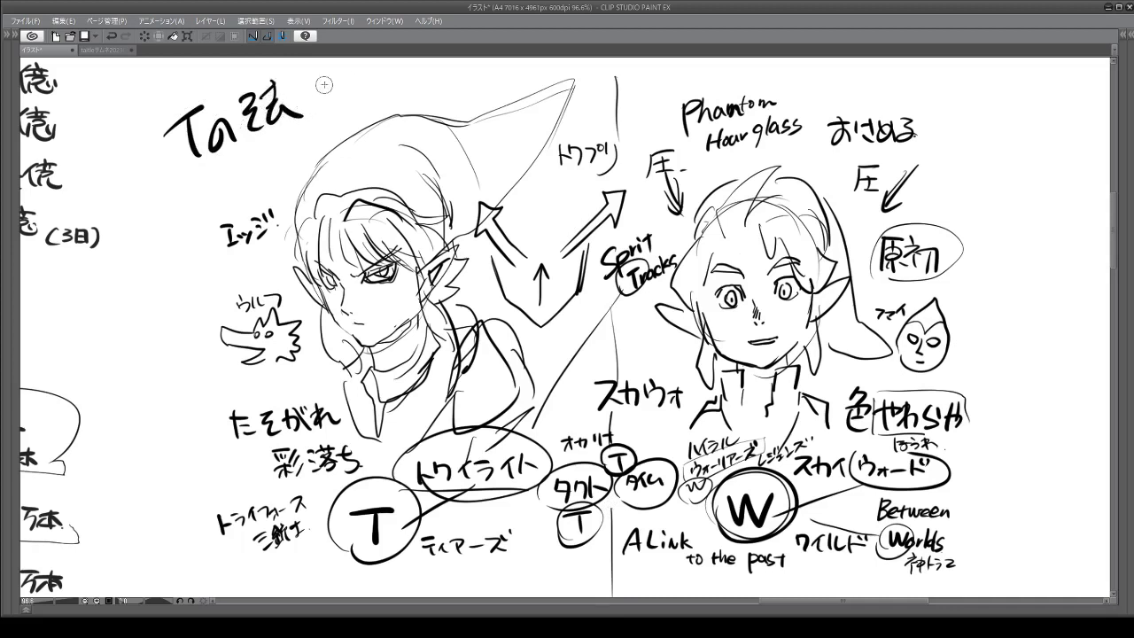
{"action": "left_click_drag", "start_coordinate": [294, 76], "coordinate": [326, 104]}
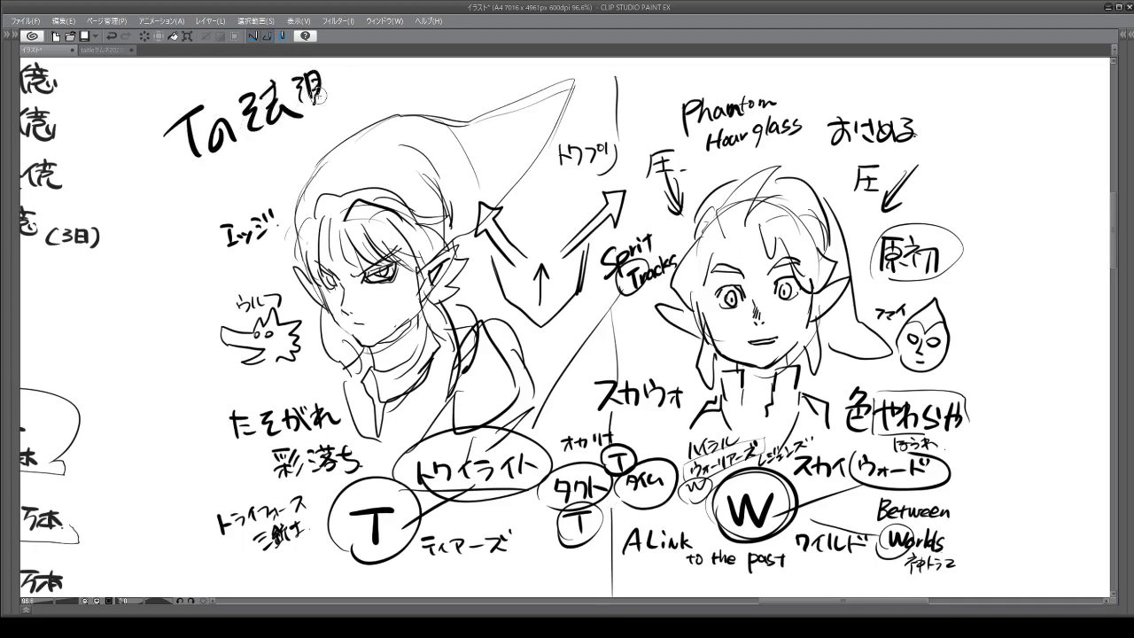
{"action": "mouse_move", "coordinate": [317, 62]}
{"action": "left_mouse_down"}
{"action": "mouse_move", "coordinate": [347, 81]}
{"action": "mouse_move", "coordinate": [351, 99]}
{"action": "left_mouse_up"}
Circle the large T, the T between オカリナ and タイム, and the T in the heading, and frame 神トラ2.
{"action": "mouse_move", "coordinate": [372, 552]}
{"action": "left_mouse_down"}
{"action": "mouse_move", "coordinate": [344, 550]}
{"action": "mouse_move", "coordinate": [395, 482]}
{"action": "mouse_move", "coordinate": [371, 557]}
{"action": "mouse_move", "coordinate": [340, 555]}
{"action": "left_mouse_up"}
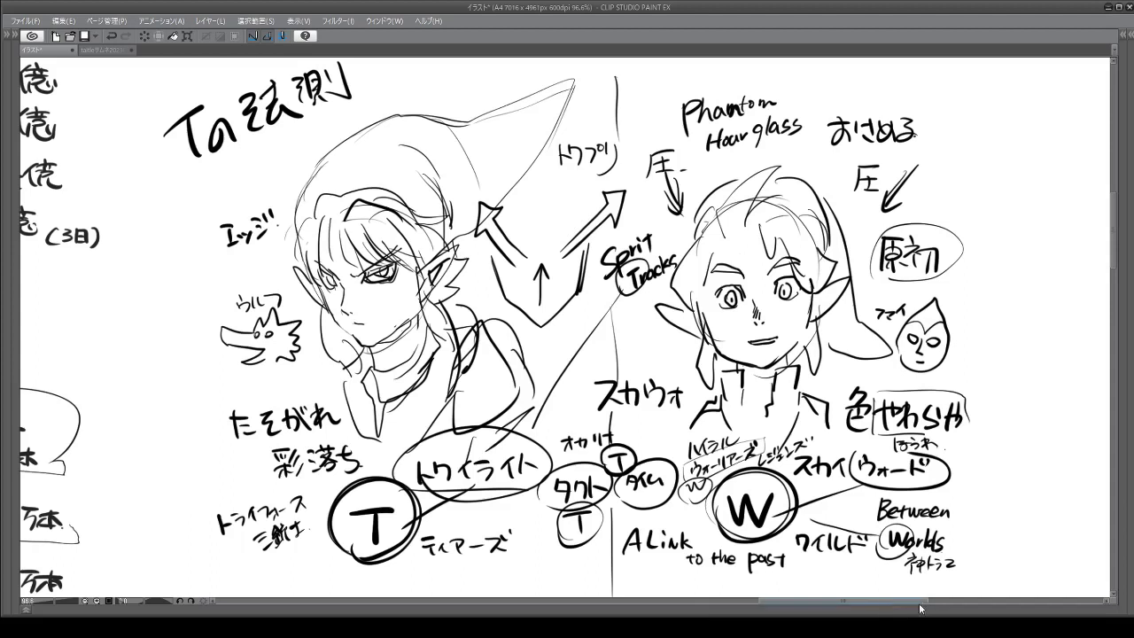
{"action": "mouse_move", "coordinate": [890, 568]}
{"action": "left_mouse_down"}
{"action": "mouse_move", "coordinate": [933, 579]}
{"action": "mouse_move", "coordinate": [999, 565]}
{"action": "mouse_move", "coordinate": [944, 541]}
{"action": "left_mouse_up"}
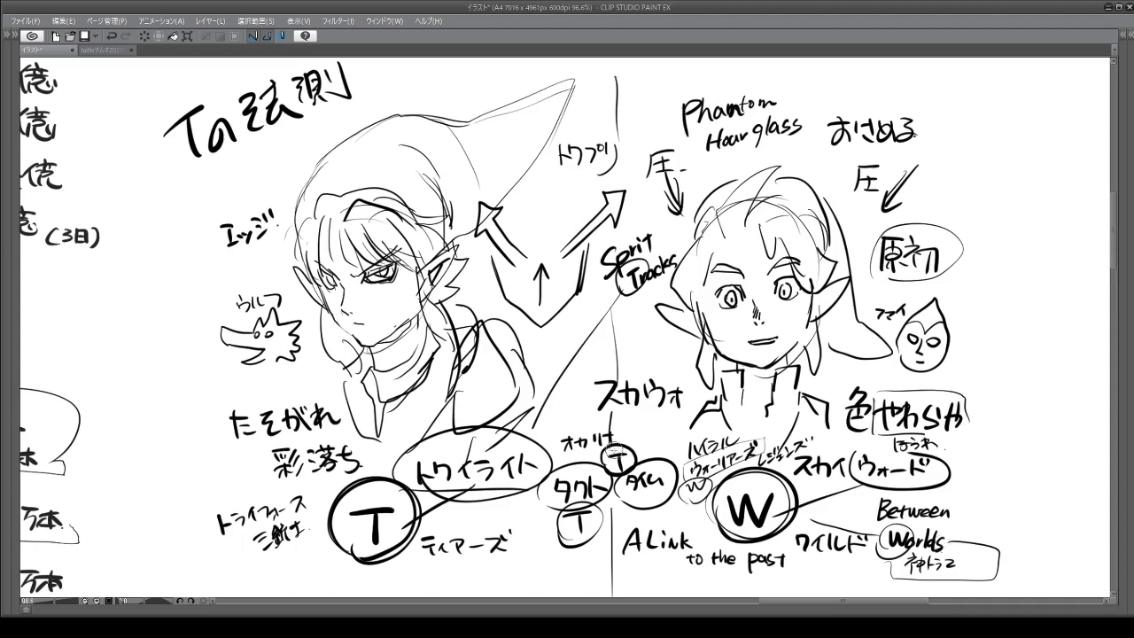
{"action": "mouse_move", "coordinate": [619, 441]}
{"action": "left_mouse_down"}
{"action": "mouse_move", "coordinate": [603, 468]}
{"action": "mouse_move", "coordinate": [630, 447]}
{"action": "left_mouse_up"}
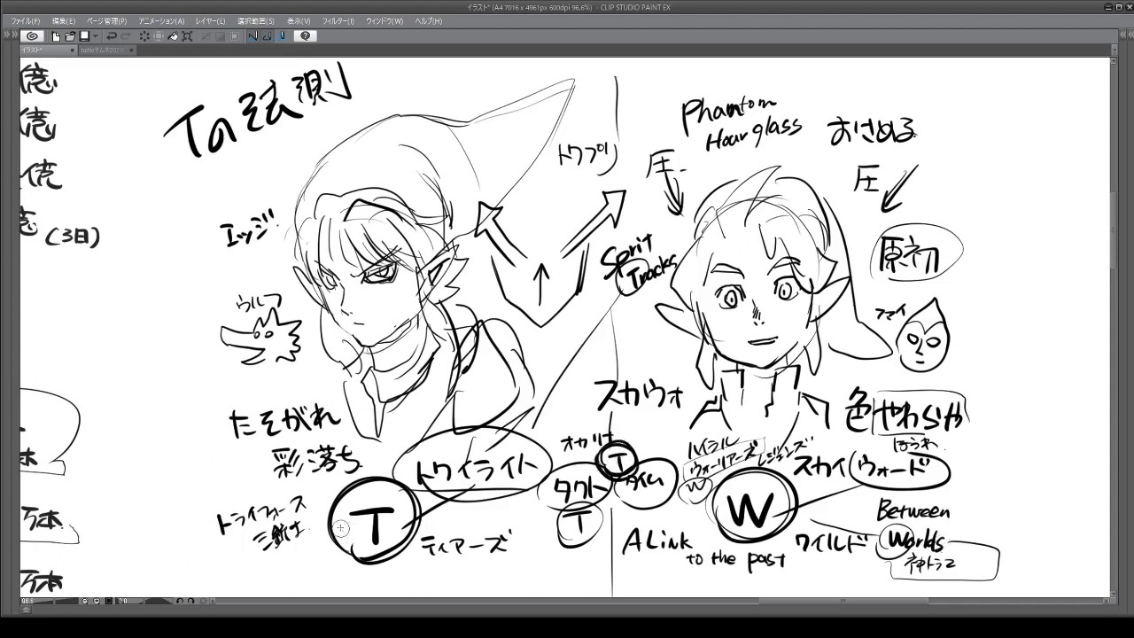
{"action": "mouse_move", "coordinate": [354, 486]}
{"action": "left_mouse_down"}
{"action": "mouse_move", "coordinate": [335, 536]}
{"action": "mouse_move", "coordinate": [418, 531]}
{"action": "left_mouse_up"}
{"action": "mouse_move", "coordinate": [182, 174]}
{"action": "left_mouse_down"}
{"action": "mouse_move", "coordinate": [152, 124]}
{"action": "mouse_move", "coordinate": [183, 89]}
{"action": "left_mouse_up"}
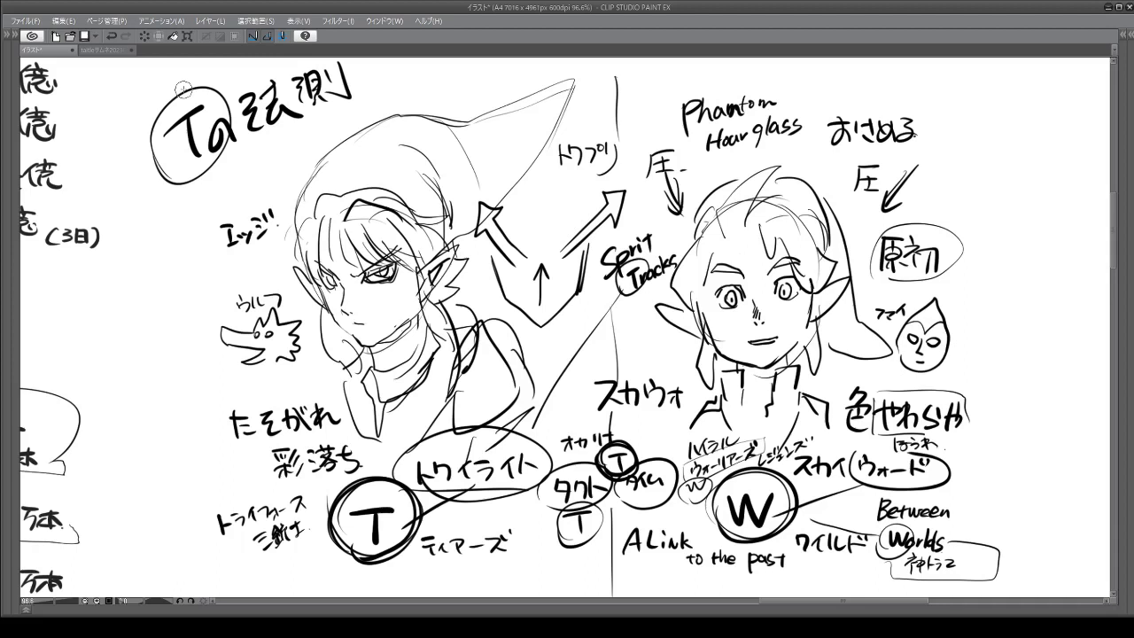
Write MoM and WW on two lines beside the ウルフ drawing.
{"action": "mouse_move", "coordinate": [99, 345]}
{"action": "left_mouse_down"}
{"action": "mouse_move", "coordinate": [105, 311]}
{"action": "mouse_move", "coordinate": [145, 339]}
{"action": "mouse_move", "coordinate": [147, 300]}
{"action": "mouse_move", "coordinate": [171, 294]}
{"action": "mouse_move", "coordinate": [180, 328]}
{"action": "left_mouse_up"}
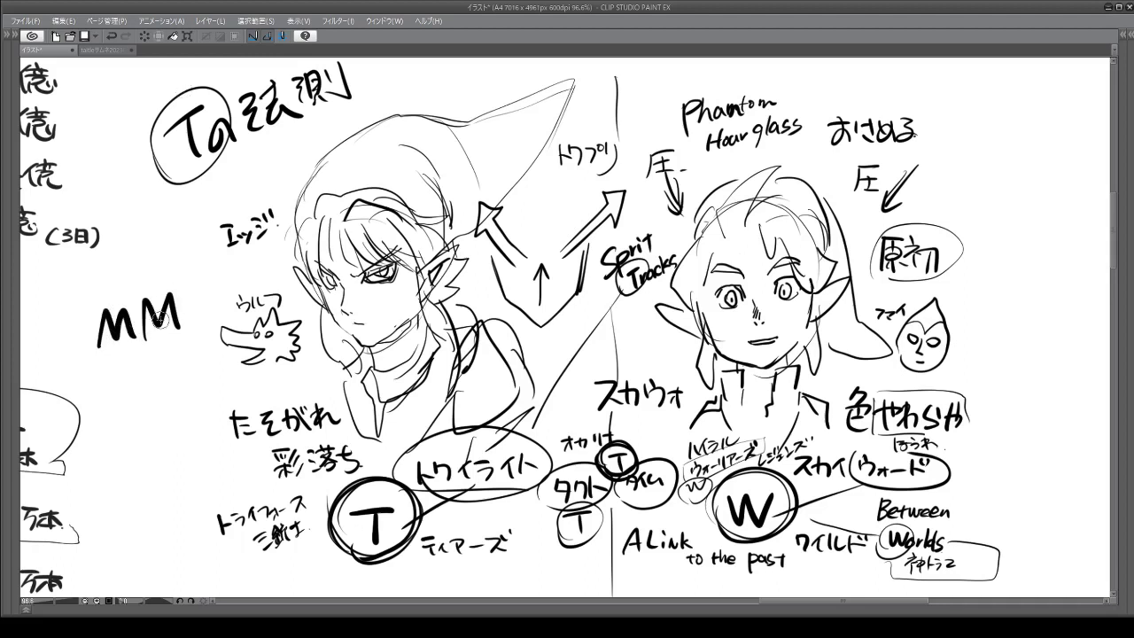
{"action": "mouse_move", "coordinate": [110, 376]}
{"action": "left_mouse_down"}
{"action": "mouse_move", "coordinate": [123, 400]}
{"action": "mouse_move", "coordinate": [131, 381]}
{"action": "mouse_move", "coordinate": [184, 352]}
{"action": "left_mouse_up"}
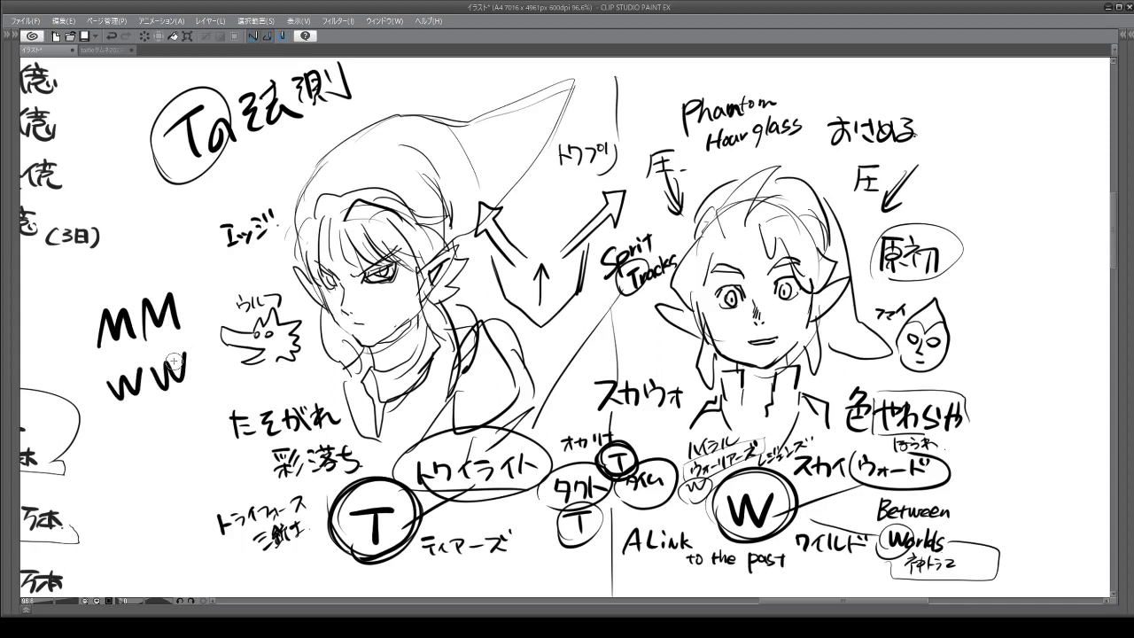
{"action": "left_click_drag", "start_coordinate": [126, 326], "coordinate": [140, 310]}
Draw a bold triangle on the トワプリ Link's cap with a thick arrow above and below it.
{"action": "scroll", "coordinate": [575, 227], "scroll_direction": "up", "scroll_amount": 1}
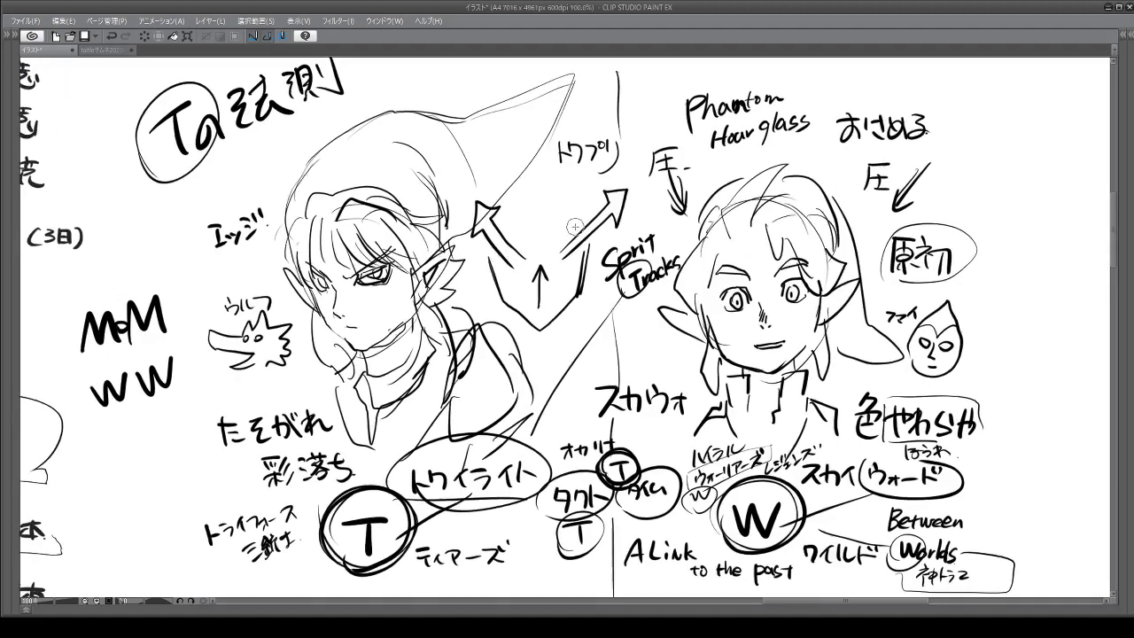
{"action": "scroll", "coordinate": [602, 192], "scroll_direction": "up", "scroll_amount": 2}
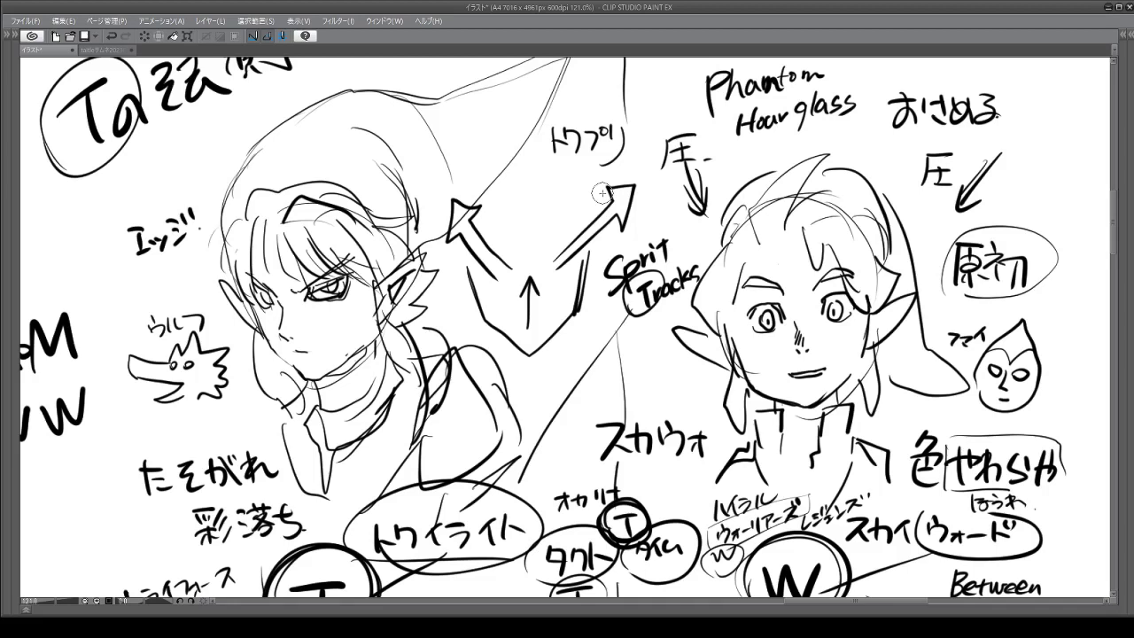
{"action": "mouse_move", "coordinate": [395, 105]}
{"action": "left_mouse_down"}
{"action": "mouse_move", "coordinate": [401, 141]}
{"action": "mouse_move", "coordinate": [447, 138]}
{"action": "mouse_move", "coordinate": [403, 147]}
{"action": "left_mouse_up"}
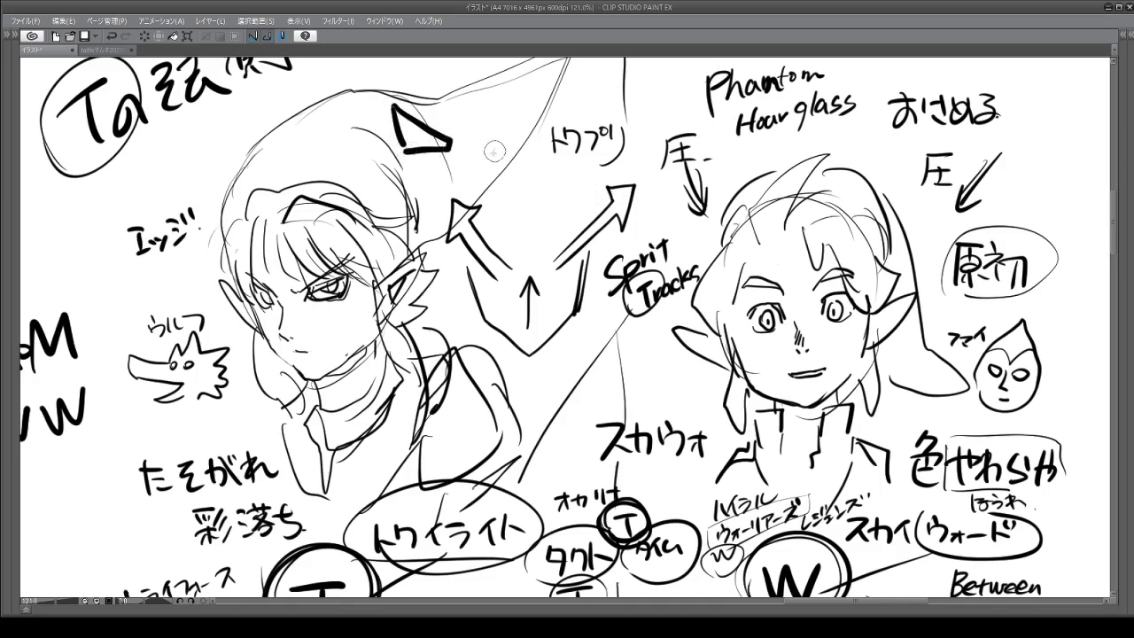
{"action": "mouse_move", "coordinate": [459, 124]}
{"action": "left_mouse_down"}
{"action": "mouse_move", "coordinate": [415, 92]}
{"action": "mouse_move", "coordinate": [422, 83]}
{"action": "mouse_move", "coordinate": [389, 70]}
{"action": "left_mouse_up"}
{"action": "left_click_drag", "start_coordinate": [452, 164], "coordinate": [383, 187]}
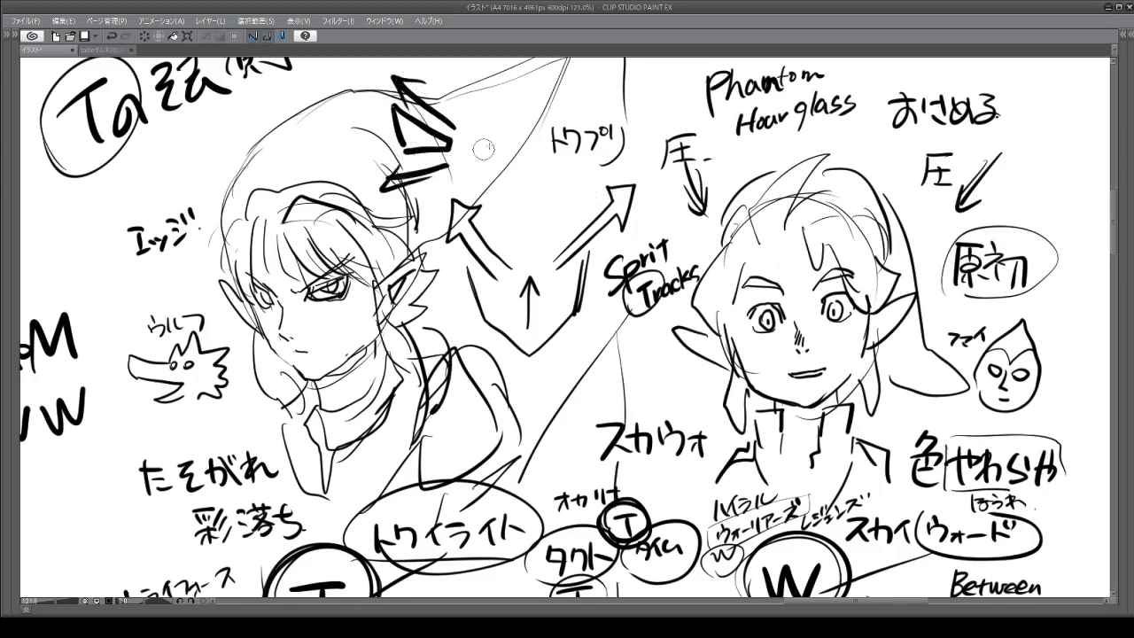
Trace the edges of the cap's pointed tail and draw two diverging upward arrows over the トワプリ Link's forehead.
{"action": "mouse_move", "coordinate": [439, 92]}
{"action": "left_mouse_down"}
{"action": "mouse_move", "coordinate": [574, 51]}
{"action": "mouse_move", "coordinate": [567, 81]}
{"action": "mouse_move", "coordinate": [487, 178]}
{"action": "left_mouse_up"}
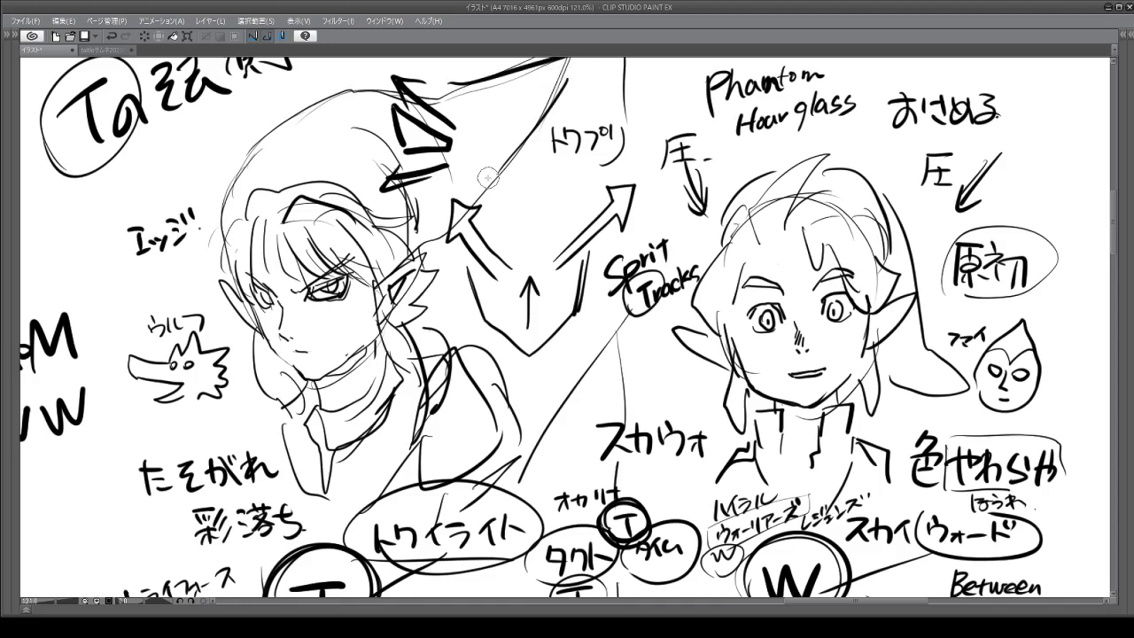
{"action": "mouse_move", "coordinate": [265, 273]}
{"action": "left_mouse_down"}
{"action": "mouse_move", "coordinate": [191, 184]}
{"action": "mouse_move", "coordinate": [226, 190]}
{"action": "mouse_move", "coordinate": [392, 158]}
{"action": "left_mouse_up"}
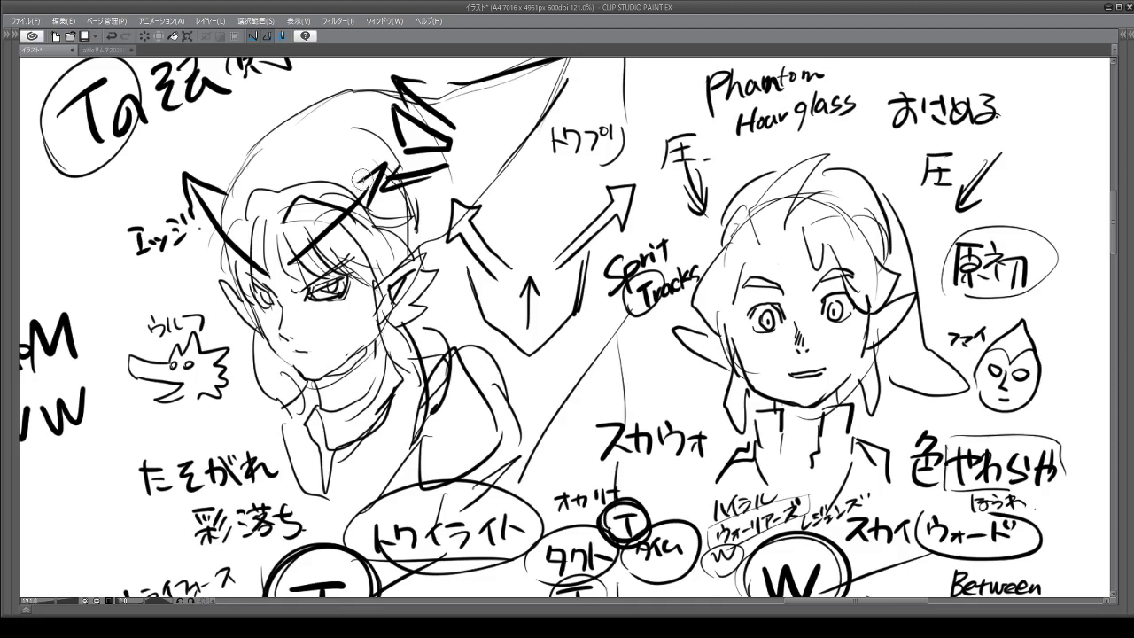
Fill in both arrowheads over the トワプリ Link's forehead and thicken the arrow shafts down to the brow.
{"action": "left_click_drag", "start_coordinate": [354, 190], "coordinate": [384, 167]}
{"action": "mouse_move", "coordinate": [200, 202]}
{"action": "left_mouse_down"}
{"action": "mouse_move", "coordinate": [184, 175]}
{"action": "mouse_move", "coordinate": [205, 200]}
{"action": "mouse_move", "coordinate": [221, 188]}
{"action": "left_mouse_up"}
{"action": "mouse_move", "coordinate": [305, 277]}
{"action": "left_mouse_down"}
{"action": "mouse_move", "coordinate": [326, 292]}
{"action": "mouse_move", "coordinate": [331, 275]}
{"action": "mouse_move", "coordinate": [248, 283]}
{"action": "mouse_move", "coordinate": [269, 299]}
{"action": "left_mouse_up"}
{"action": "left_click_drag", "start_coordinate": [236, 273], "coordinate": [264, 307]}
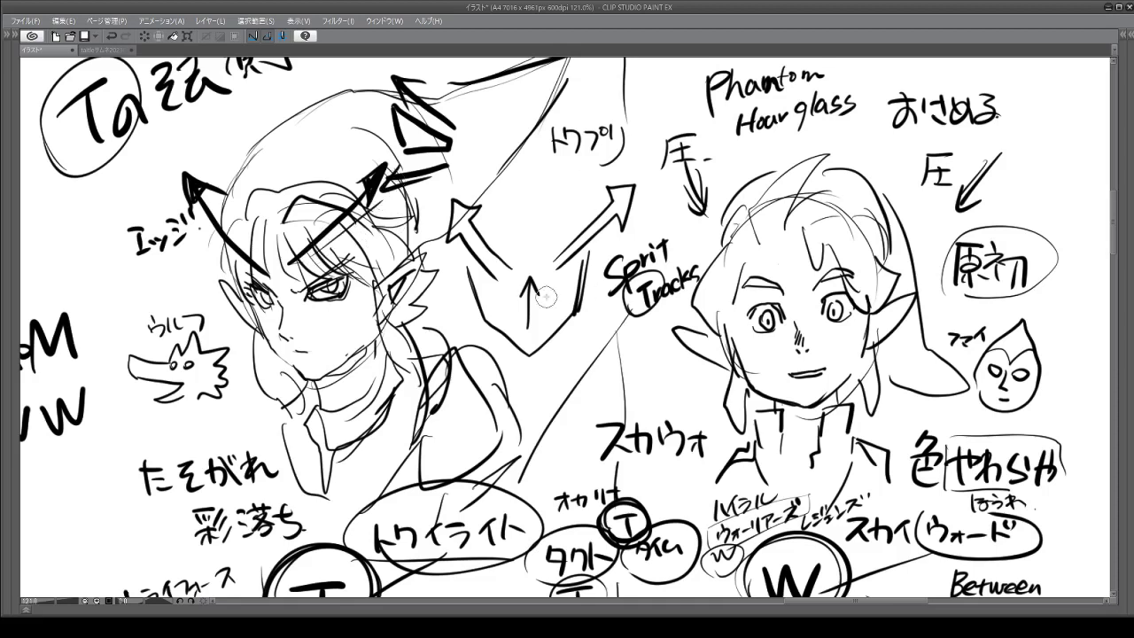
Draw a second pair of diverging upward arrows inside the existing ones above the pointed chin diagram.
{"action": "left_click_drag", "start_coordinate": [479, 171], "coordinate": [501, 200]}
{"action": "left_click_drag", "start_coordinate": [580, 210], "coordinate": [545, 245]}
{"action": "left_click_drag", "start_coordinate": [610, 186], "coordinate": [574, 226]}
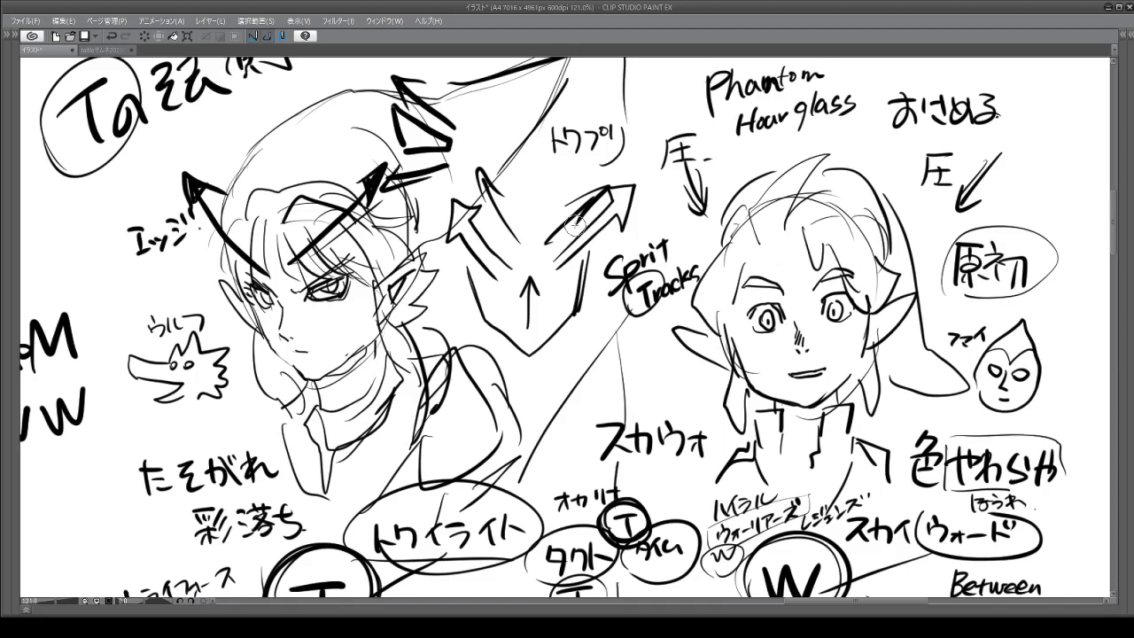
{"action": "left_click_drag", "start_coordinate": [564, 237], "coordinate": [605, 213]}
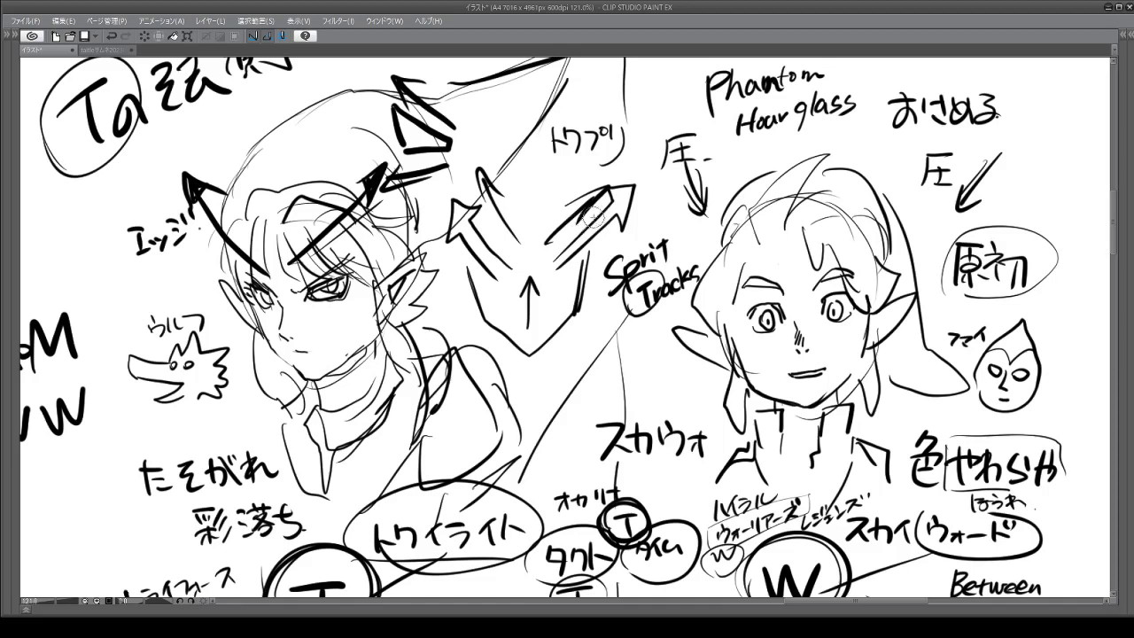
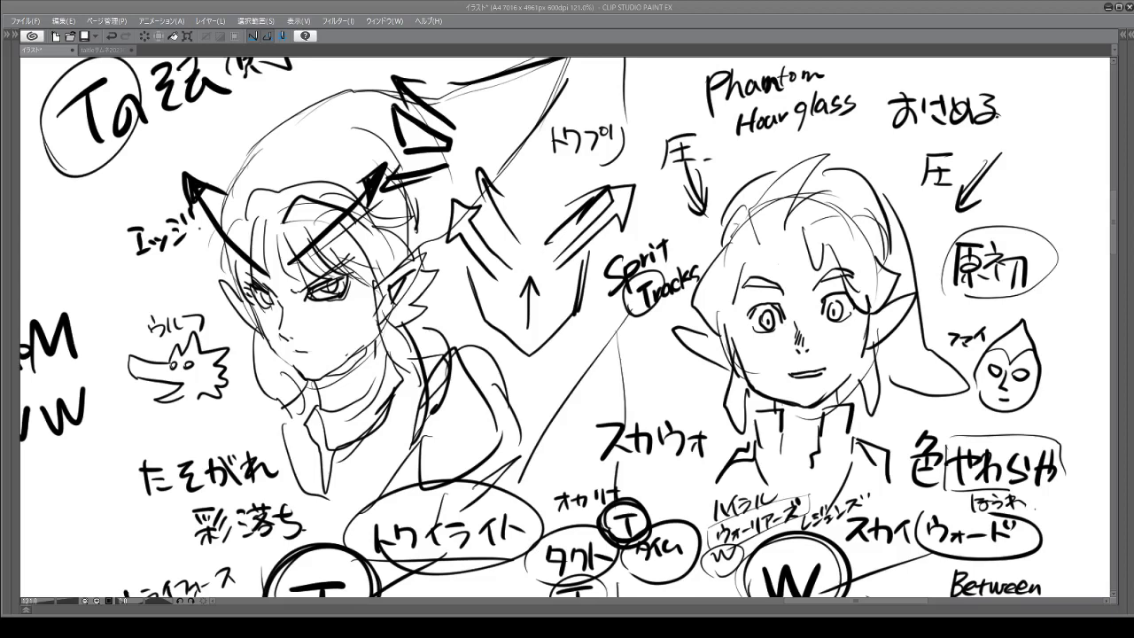
Go over the outlines of both pointed ears on the スカウォ Link with bold strokes.
{"action": "left_click_drag", "start_coordinate": [916, 286], "coordinate": [878, 342]}
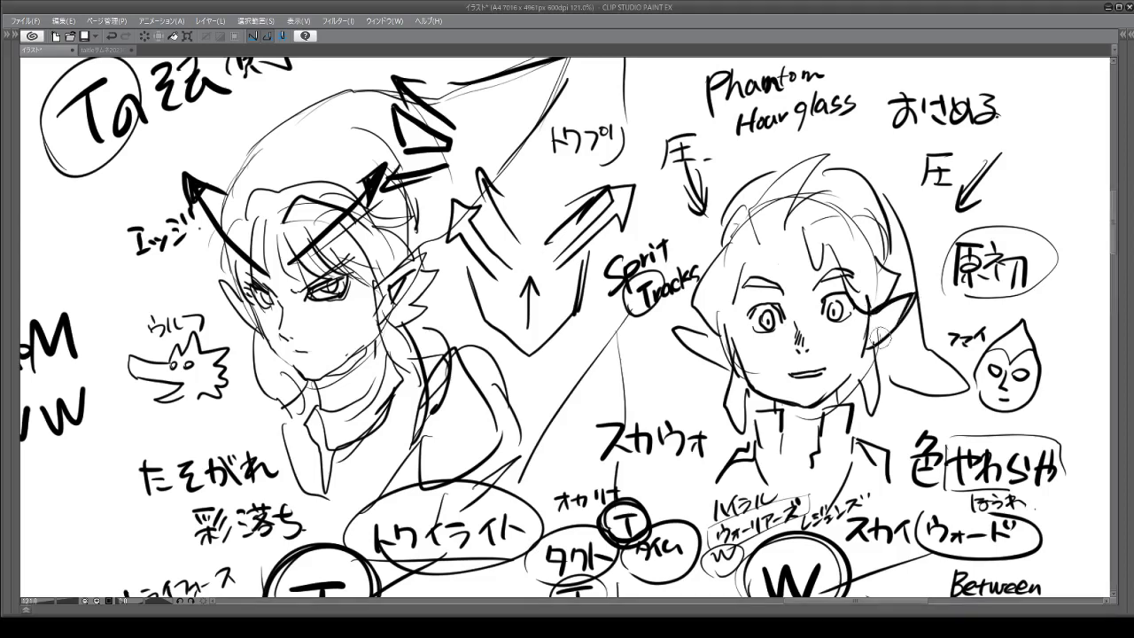
{"action": "mouse_move", "coordinate": [735, 349]}
{"action": "left_mouse_down"}
{"action": "mouse_move", "coordinate": [701, 321]}
{"action": "mouse_move", "coordinate": [727, 360]}
{"action": "mouse_move", "coordinate": [737, 342]}
{"action": "left_mouse_up"}
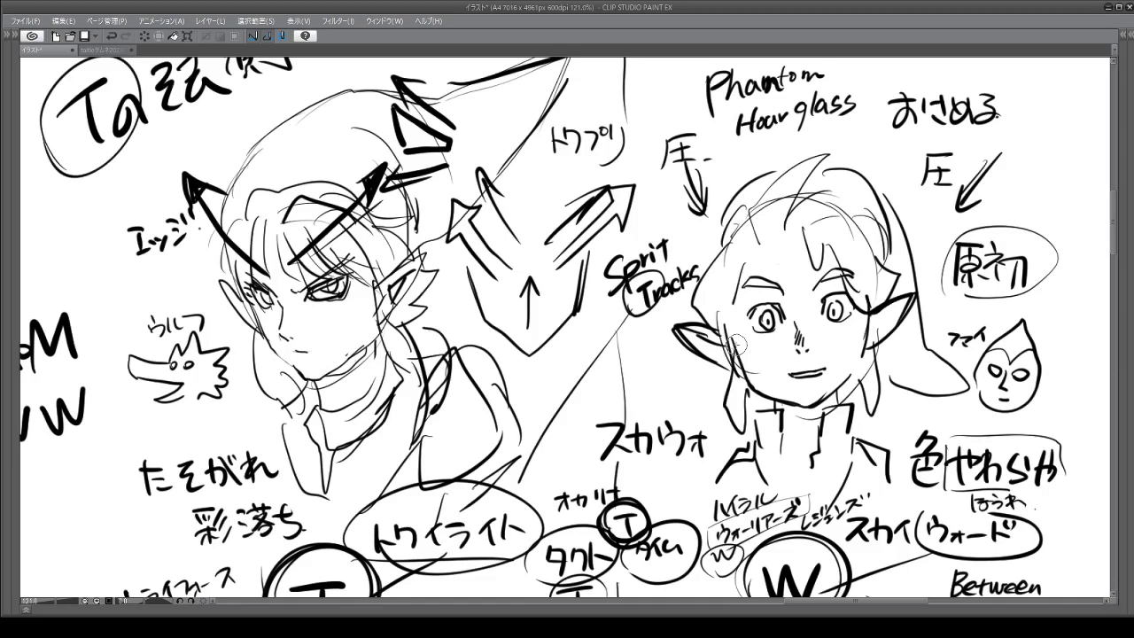
{"action": "left_click_drag", "start_coordinate": [873, 315], "coordinate": [900, 301]}
Draw a broken vertical dividing line between the two Links and ring the T of the heading again.
{"action": "left_click_drag", "start_coordinate": [653, 335], "coordinate": [652, 434]}
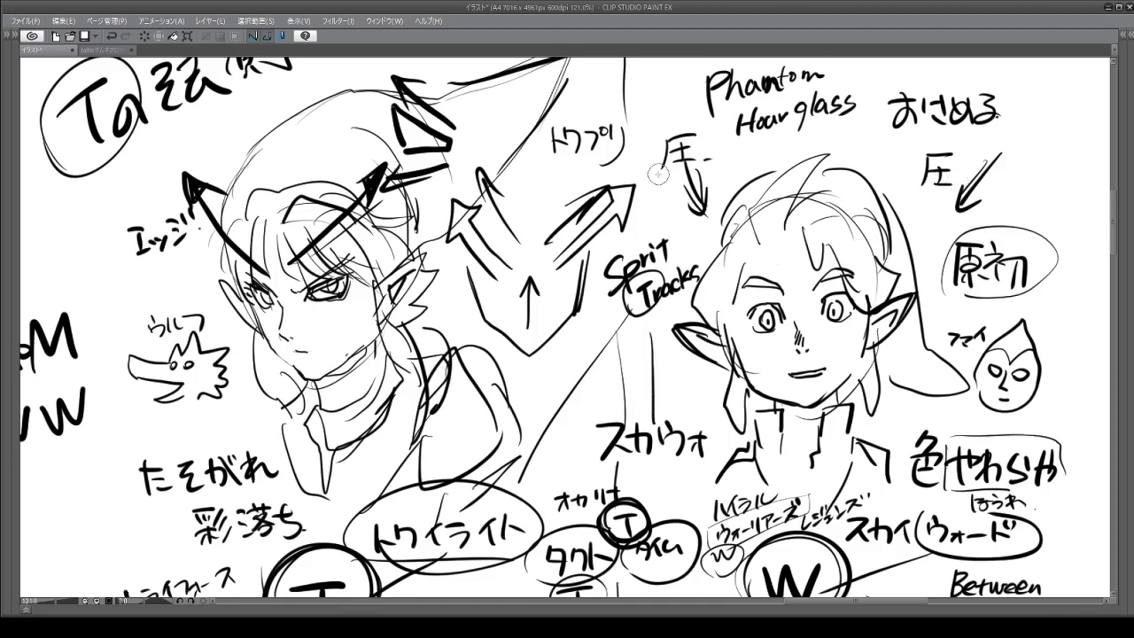
{"action": "left_click_drag", "start_coordinate": [649, 94], "coordinate": [649, 234]}
{"action": "left_click_drag", "start_coordinate": [651, 443], "coordinate": [649, 485]}
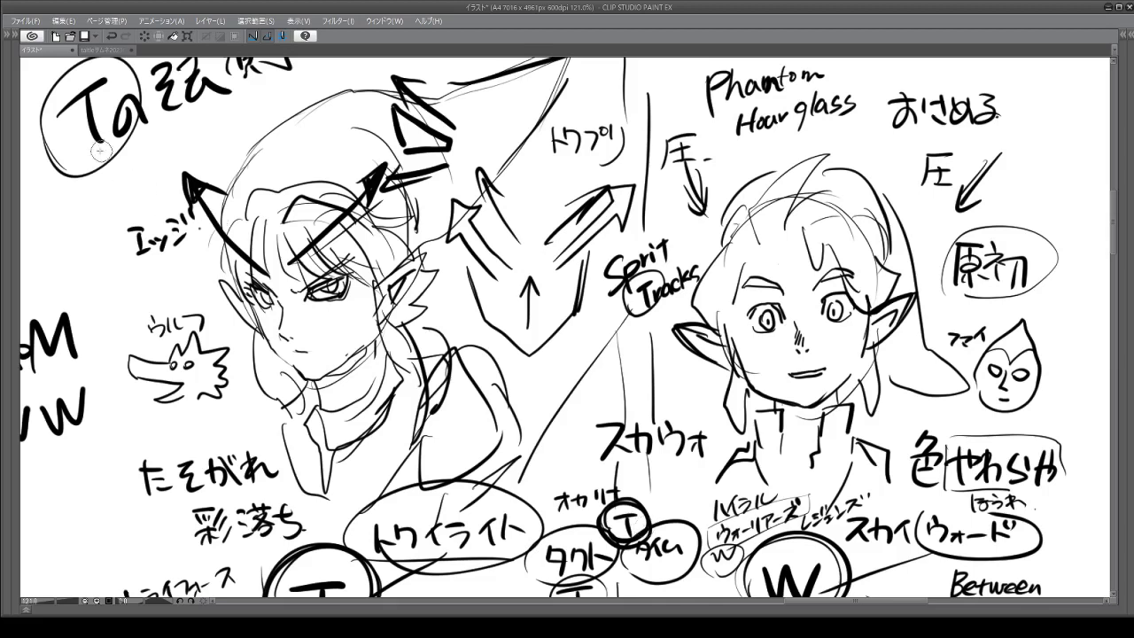
{"action": "mouse_move", "coordinate": [62, 82]}
{"action": "left_mouse_down"}
{"action": "mouse_move", "coordinate": [115, 152]}
{"action": "mouse_move", "coordinate": [60, 113]}
{"action": "mouse_move", "coordinate": [85, 144]}
{"action": "left_mouse_up"}
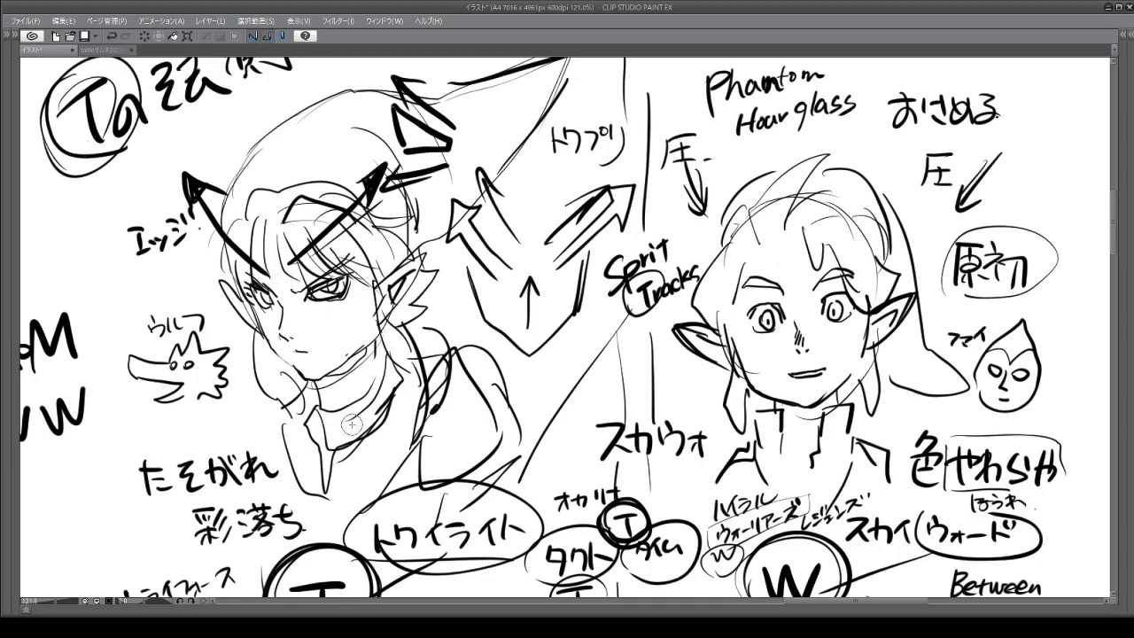
Draw two horizontal lines across the divider between the two Links and a sweeping curve beneath each face.
{"action": "scroll", "coordinate": [478, 387], "scroll_direction": "down", "scroll_amount": 2}
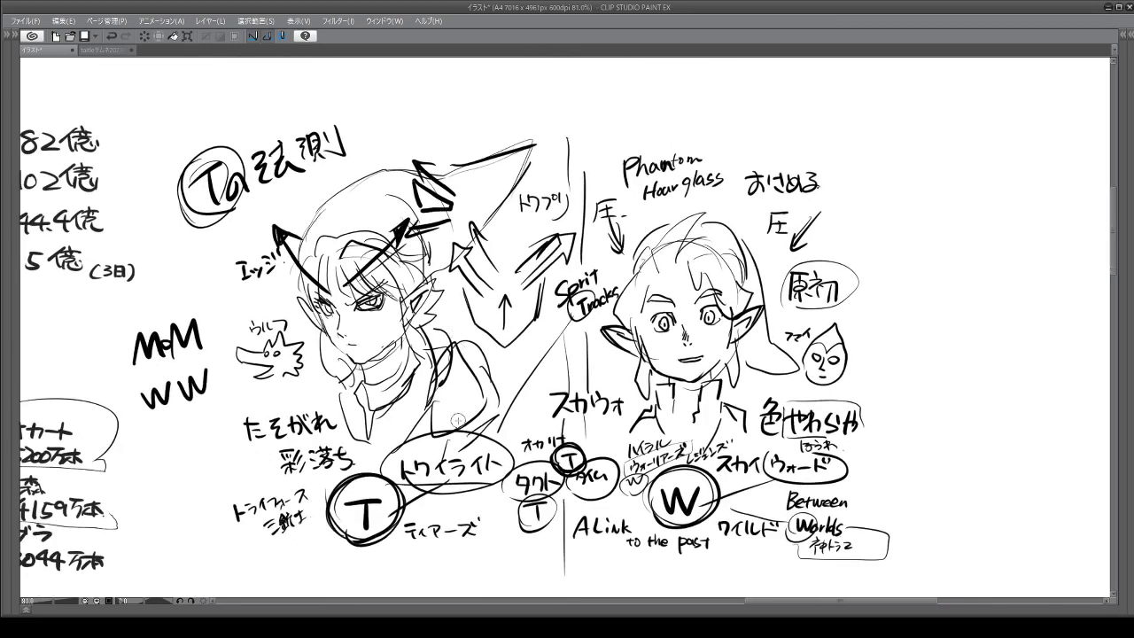
{"action": "scroll", "coordinate": [447, 440], "scroll_direction": "up", "scroll_amount": 1}
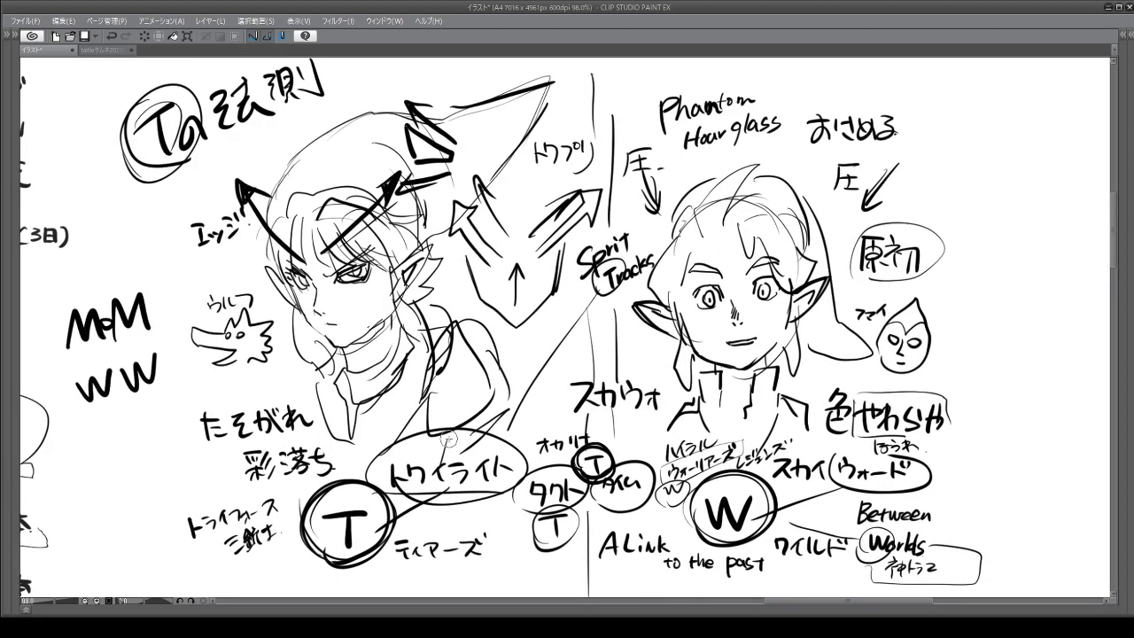
{"action": "left_click_drag", "start_coordinate": [522, 323], "coordinate": [636, 321]}
{"action": "left_click_drag", "start_coordinate": [616, 311], "coordinate": [617, 359]}
{"action": "left_click_drag", "start_coordinate": [523, 347], "coordinate": [640, 345]}
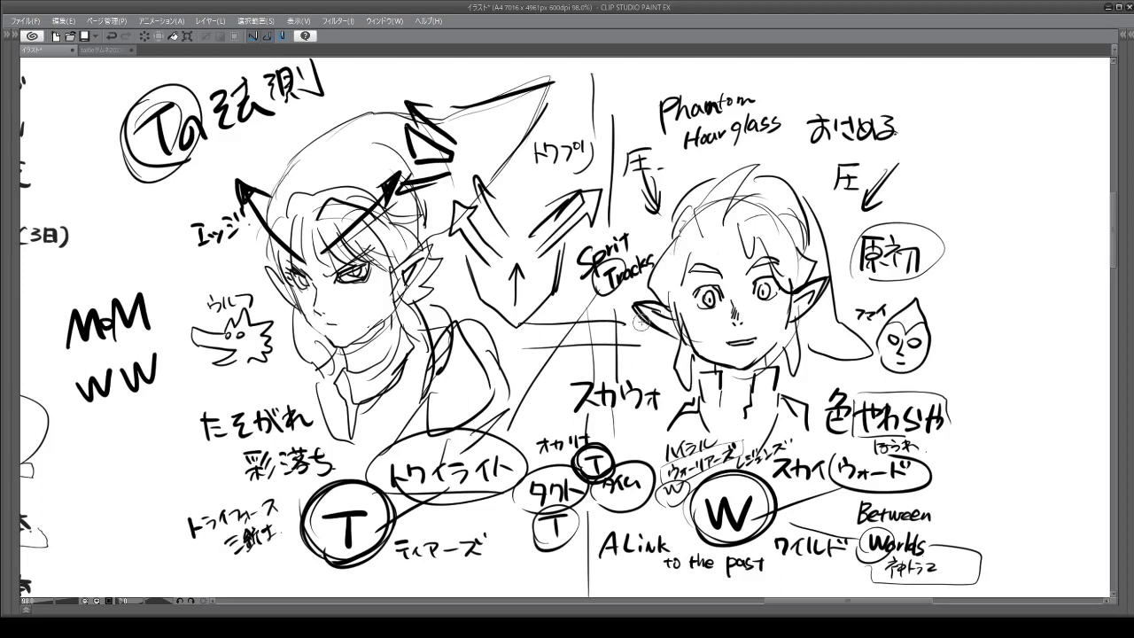
{"action": "mouse_move", "coordinate": [635, 315]}
{"action": "left_mouse_down"}
{"action": "mouse_move", "coordinate": [661, 378]}
{"action": "mouse_move", "coordinate": [831, 330]}
{"action": "left_mouse_up"}
{"action": "mouse_move", "coordinate": [478, 310]}
{"action": "left_mouse_down"}
{"action": "mouse_move", "coordinate": [452, 427]}
{"action": "mouse_move", "coordinate": [266, 354]}
{"action": "mouse_move", "coordinate": [270, 403]}
{"action": "left_mouse_up"}
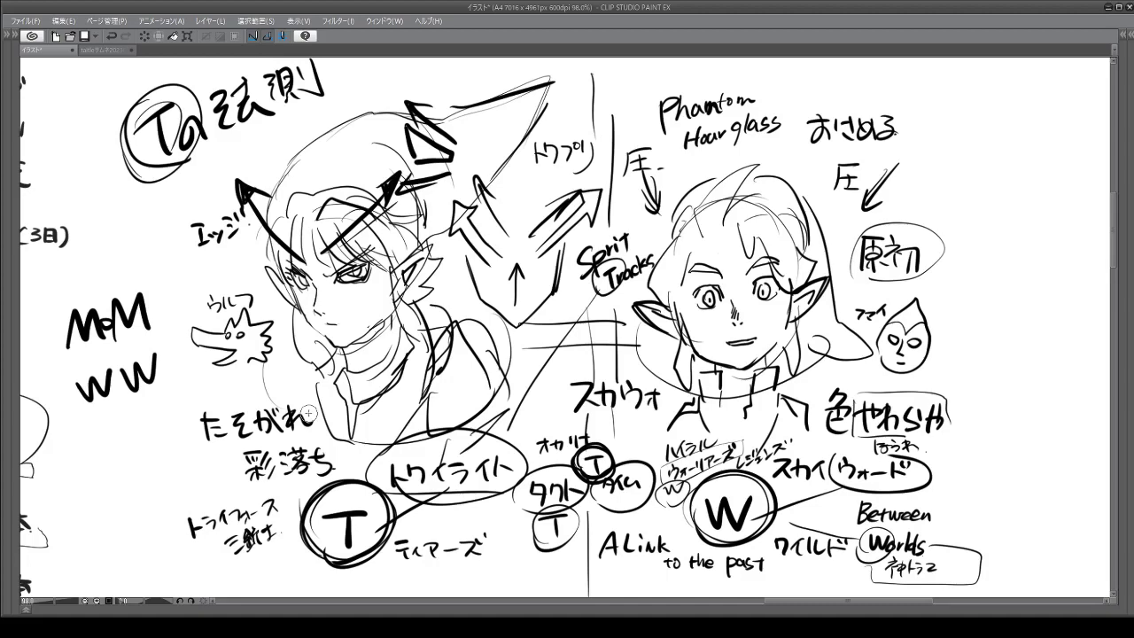
Bracket the Zelda timeline beside the years, one span from 1986年 to 2002年 and another from 2002年 to 2006年.
{"action": "left_click_drag", "start_coordinate": [805, 601], "coordinate": [670, 610]}
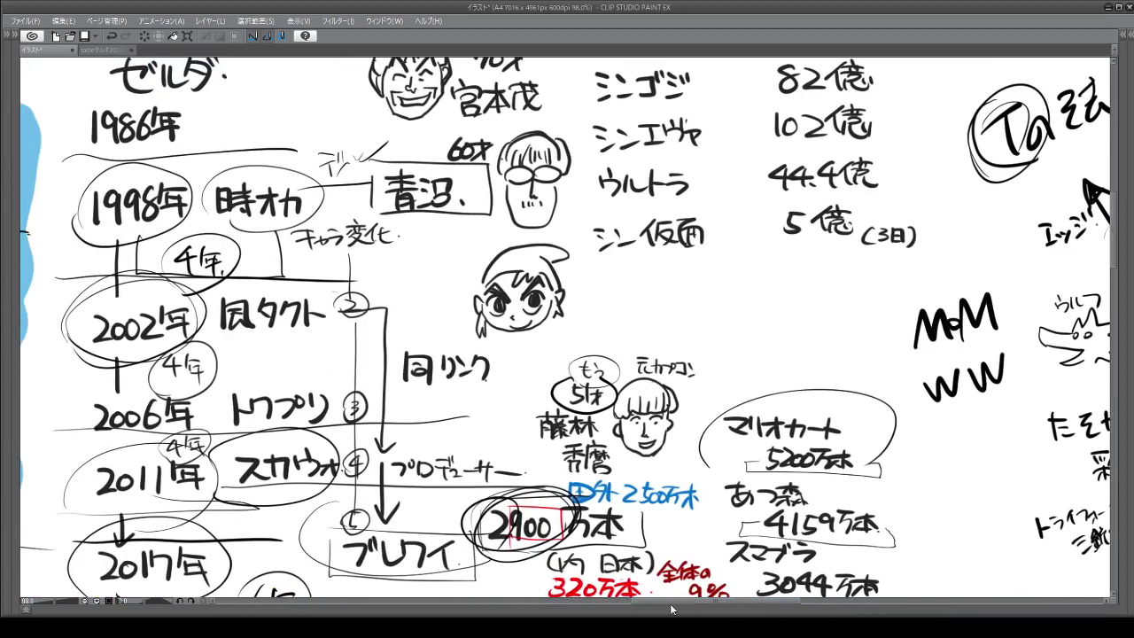
{"action": "scroll", "coordinate": [483, 297], "scroll_direction": "down", "scroll_amount": 3}
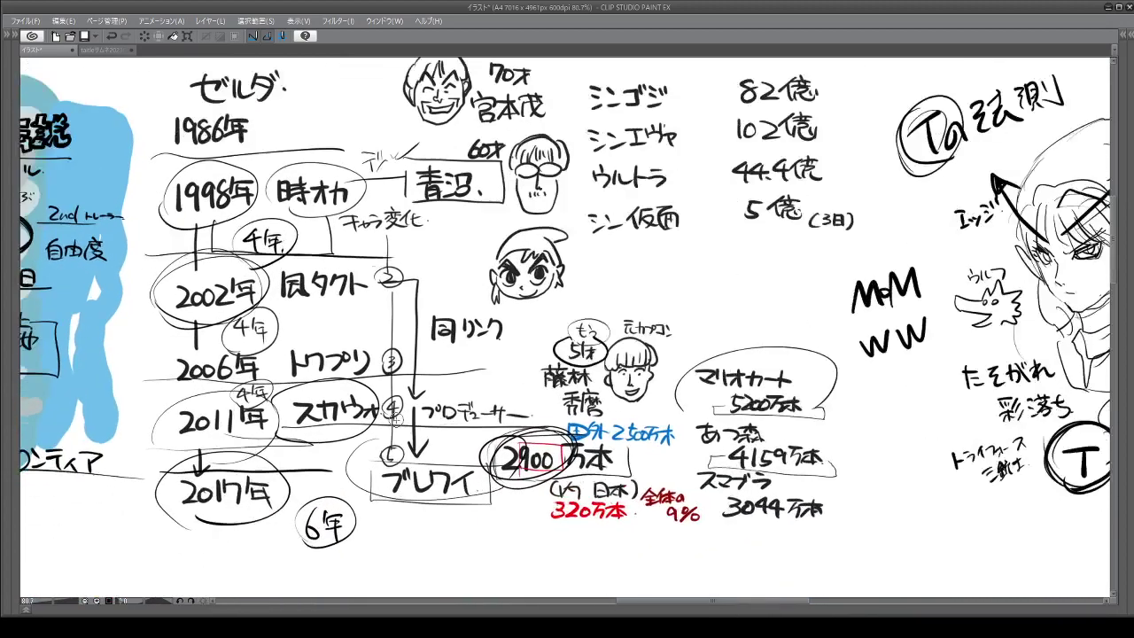
{"action": "mouse_move", "coordinate": [124, 99]}
{"action": "left_mouse_down"}
{"action": "mouse_move", "coordinate": [118, 216]}
{"action": "mouse_move", "coordinate": [143, 238]}
{"action": "mouse_move", "coordinate": [129, 245]}
{"action": "mouse_move", "coordinate": [154, 358]}
{"action": "left_mouse_up"}
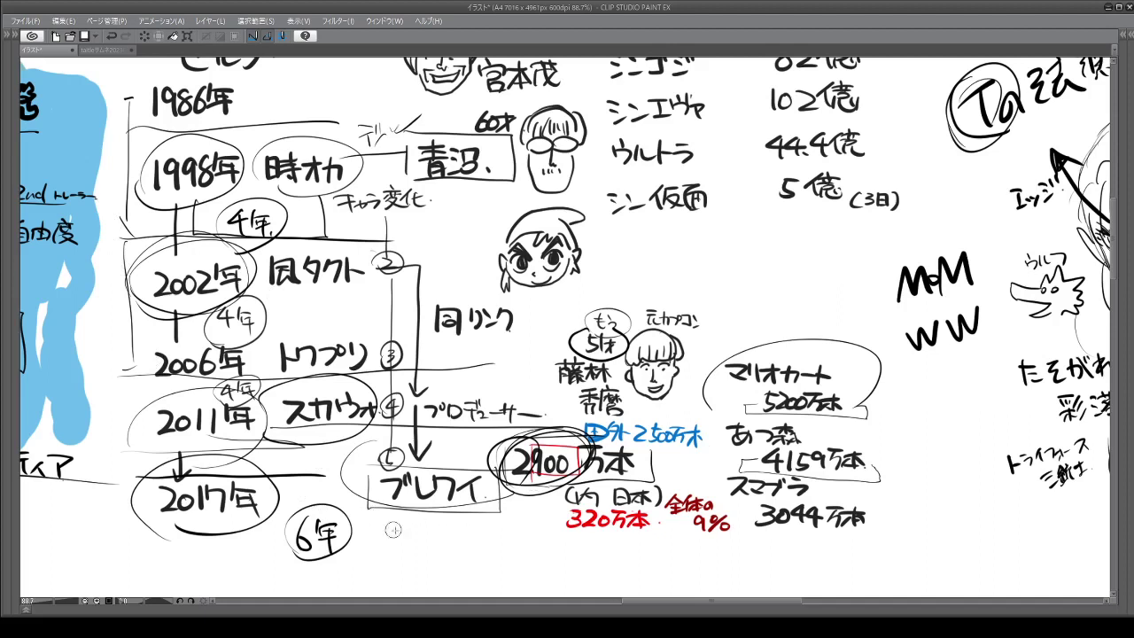
Draw a short vertical line below ブレワイ and write a circled 2023年 under 6年.
{"action": "left_click_drag", "start_coordinate": [415, 514], "coordinate": [413, 551]}
{"action": "mouse_move", "coordinate": [214, 570]}
{"action": "left_mouse_down"}
{"action": "mouse_move", "coordinate": [233, 588]}
{"action": "mouse_move", "coordinate": [258, 574]}
{"action": "mouse_move", "coordinate": [280, 586]}
{"action": "mouse_move", "coordinate": [328, 574]}
{"action": "mouse_move", "coordinate": [317, 590]}
{"action": "left_mouse_up"}
{"action": "mouse_move", "coordinate": [212, 592]}
{"action": "left_mouse_down"}
{"action": "mouse_move", "coordinate": [255, 566]}
{"action": "mouse_move", "coordinate": [223, 593]}
{"action": "mouse_move", "coordinate": [336, 571]}
{"action": "left_mouse_up"}
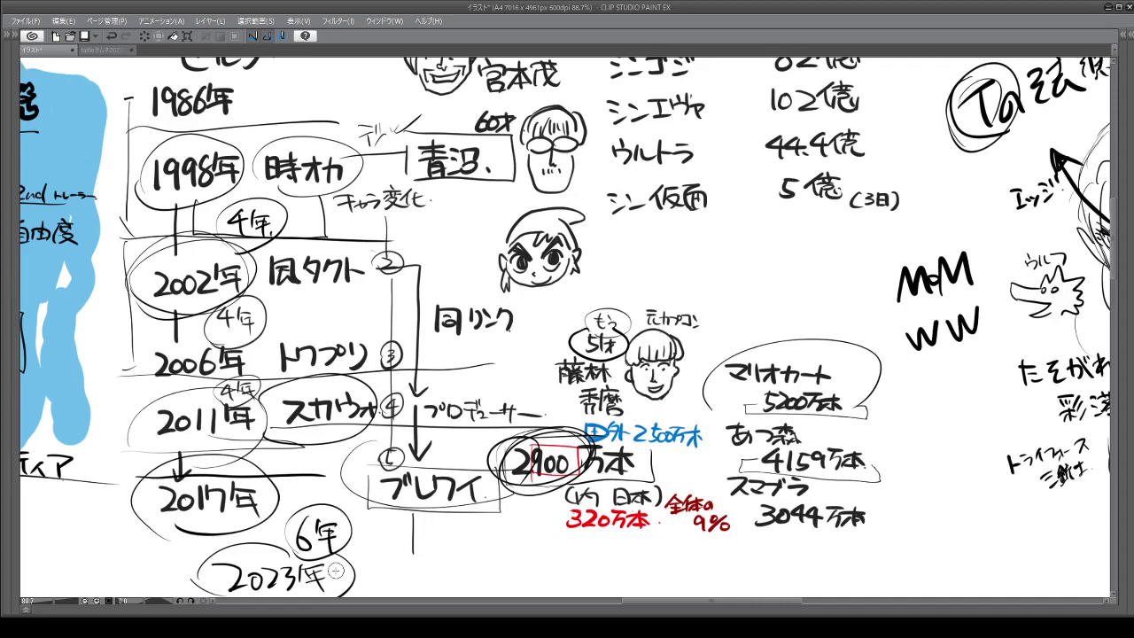
Draw a solid black profile silhouette with a large white eye, open mouth, hanging hair and outstretched hand below 5億.
{"action": "scroll", "coordinate": [802, 226], "scroll_direction": "up", "scroll_amount": 5}
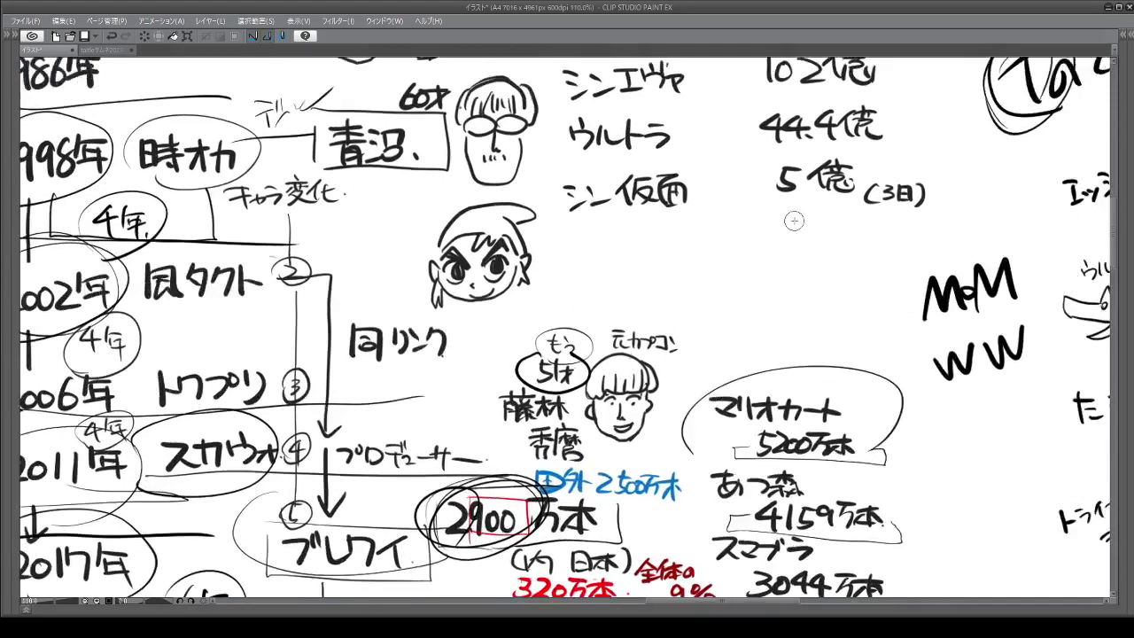
{"action": "scroll", "coordinate": [817, 232], "scroll_direction": "up", "scroll_amount": 1}
{"action": "mouse_move", "coordinate": [678, 311]}
{"action": "left_mouse_down"}
{"action": "mouse_move", "coordinate": [717, 281]}
{"action": "mouse_move", "coordinate": [807, 314]}
{"action": "mouse_move", "coordinate": [754, 341]}
{"action": "left_mouse_up"}
{"action": "mouse_move", "coordinate": [678, 311]}
{"action": "left_mouse_down"}
{"action": "mouse_move", "coordinate": [690, 330]}
{"action": "mouse_move", "coordinate": [751, 342]}
{"action": "left_mouse_up"}
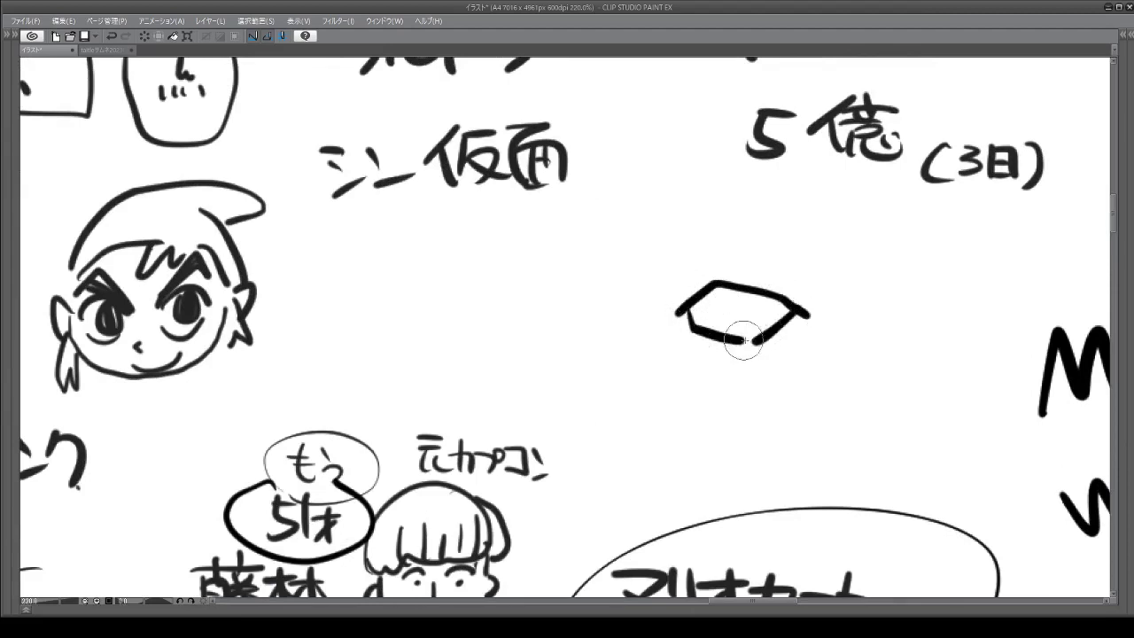
{"action": "mouse_move", "coordinate": [722, 304]}
{"action": "left_mouse_down"}
{"action": "mouse_move", "coordinate": [741, 299]}
{"action": "mouse_move", "coordinate": [730, 312]}
{"action": "mouse_move", "coordinate": [737, 353]}
{"action": "mouse_move", "coordinate": [749, 349]}
{"action": "left_mouse_up"}
{"action": "left_click_drag", "start_coordinate": [643, 265], "coordinate": [792, 245]}
{"action": "mouse_move", "coordinate": [673, 248]}
{"action": "left_mouse_down"}
{"action": "mouse_move", "coordinate": [665, 303]}
{"action": "mouse_move", "coordinate": [740, 263]}
{"action": "mouse_move", "coordinate": [638, 276]}
{"action": "mouse_move", "coordinate": [621, 333]}
{"action": "mouse_move", "coordinate": [615, 292]}
{"action": "mouse_move", "coordinate": [615, 316]}
{"action": "mouse_move", "coordinate": [687, 293]}
{"action": "mouse_move", "coordinate": [679, 311]}
{"action": "mouse_move", "coordinate": [690, 331]}
{"action": "mouse_move", "coordinate": [638, 336]}
{"action": "mouse_move", "coordinate": [680, 380]}
{"action": "mouse_move", "coordinate": [679, 328]}
{"action": "mouse_move", "coordinate": [699, 332]}
{"action": "mouse_move", "coordinate": [715, 363]}
{"action": "mouse_move", "coordinate": [777, 300]}
{"action": "mouse_move", "coordinate": [752, 245]}
{"action": "mouse_move", "coordinate": [788, 252]}
{"action": "mouse_move", "coordinate": [751, 272]}
{"action": "mouse_move", "coordinate": [805, 298]}
{"action": "mouse_move", "coordinate": [789, 279]}
{"action": "mouse_move", "coordinate": [811, 262]}
{"action": "mouse_move", "coordinate": [776, 239]}
{"action": "mouse_move", "coordinate": [840, 298]}
{"action": "mouse_move", "coordinate": [825, 289]}
{"action": "mouse_move", "coordinate": [814, 298]}
{"action": "mouse_move", "coordinate": [824, 327]}
{"action": "mouse_move", "coordinate": [802, 323]}
{"action": "mouse_move", "coordinate": [829, 288]}
{"action": "mouse_move", "coordinate": [882, 419]}
{"action": "mouse_move", "coordinate": [844, 304]}
{"action": "mouse_move", "coordinate": [874, 451]}
{"action": "mouse_move", "coordinate": [832, 316]}
{"action": "mouse_move", "coordinate": [829, 344]}
{"action": "mouse_move", "coordinate": [753, 427]}
{"action": "mouse_move", "coordinate": [663, 405]}
{"action": "mouse_move", "coordinate": [655, 378]}
{"action": "mouse_move", "coordinate": [686, 393]}
{"action": "mouse_move", "coordinate": [723, 364]}
{"action": "mouse_move", "coordinate": [794, 343]}
{"action": "mouse_move", "coordinate": [762, 398]}
{"action": "mouse_move", "coordinate": [793, 340]}
{"action": "mouse_move", "coordinate": [731, 345]}
{"action": "mouse_move", "coordinate": [771, 350]}
{"action": "mouse_move", "coordinate": [766, 419]}
{"action": "mouse_move", "coordinate": [790, 392]}
{"action": "mouse_move", "coordinate": [815, 479]}
{"action": "mouse_move", "coordinate": [768, 446]}
{"action": "mouse_move", "coordinate": [786, 489]}
{"action": "mouse_move", "coordinate": [769, 526]}
{"action": "mouse_move", "coordinate": [810, 493]}
{"action": "mouse_move", "coordinate": [768, 476]}
{"action": "mouse_move", "coordinate": [715, 516]}
{"action": "mouse_move", "coordinate": [644, 491]}
{"action": "left_mouse_up"}
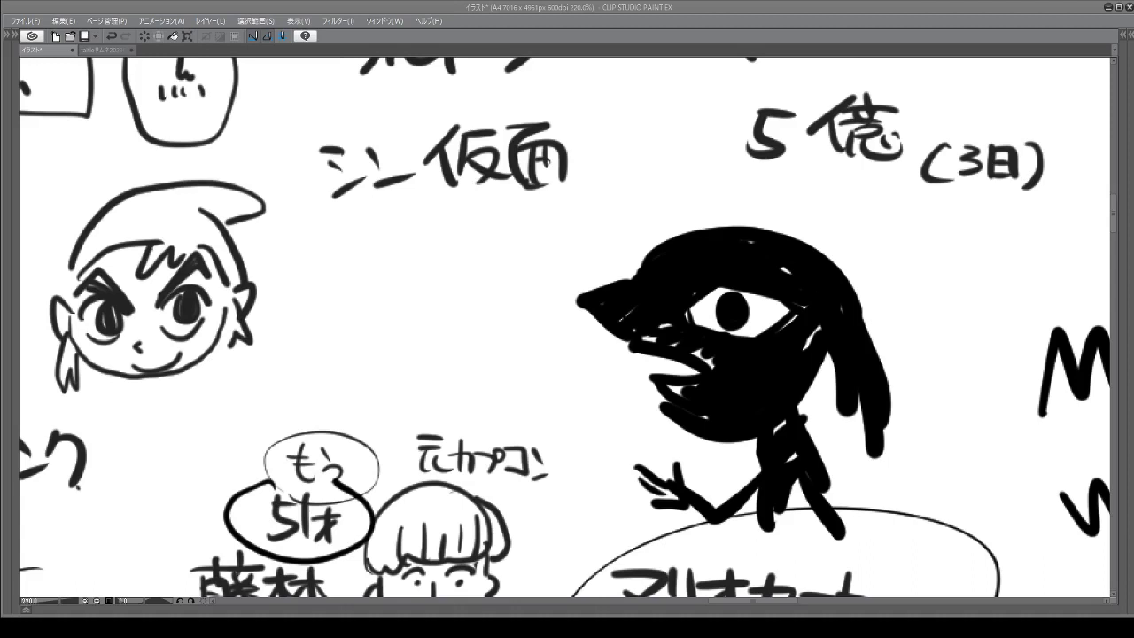
Write 滝平次郎 below シン仮面, beside the black silhouette.
{"action": "left_click_drag", "start_coordinate": [413, 241], "coordinate": [444, 239]}
{"action": "mouse_move", "coordinate": [408, 262]}
{"action": "left_mouse_down"}
{"action": "mouse_move", "coordinate": [451, 257]}
{"action": "mouse_move", "coordinate": [423, 255]}
{"action": "left_mouse_up"}
{"action": "left_click_drag", "start_coordinate": [440, 247], "coordinate": [435, 254]}
{"action": "left_click_drag", "start_coordinate": [430, 251], "coordinate": [436, 295]}
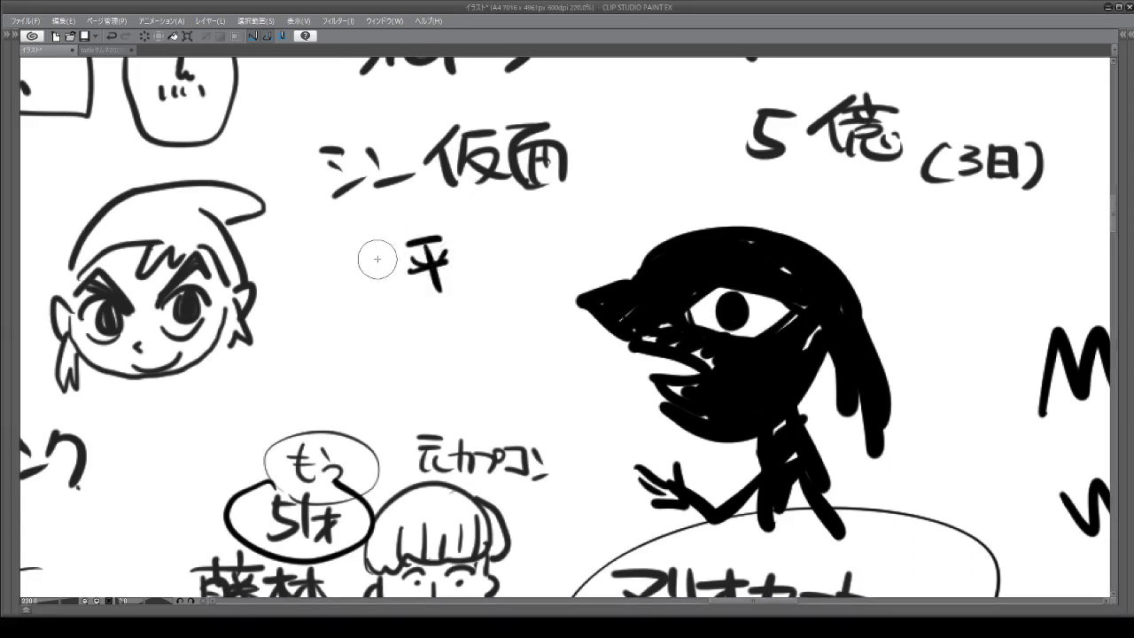
{"action": "mouse_move", "coordinate": [356, 262]}
{"action": "left_mouse_down"}
{"action": "mouse_move", "coordinate": [367, 266]}
{"action": "mouse_move", "coordinate": [367, 298]}
{"action": "mouse_move", "coordinate": [388, 264]}
{"action": "left_mouse_up"}
{"action": "mouse_move", "coordinate": [379, 255]}
{"action": "left_mouse_down"}
{"action": "mouse_move", "coordinate": [370, 277]}
{"action": "mouse_move", "coordinate": [390, 266]}
{"action": "mouse_move", "coordinate": [415, 296]}
{"action": "left_mouse_up"}
{"action": "left_click_drag", "start_coordinate": [473, 235], "coordinate": [479, 242]}
{"action": "left_click_drag", "start_coordinate": [475, 250], "coordinate": [492, 234]}
{"action": "mouse_move", "coordinate": [501, 231]}
{"action": "left_mouse_down"}
{"action": "mouse_move", "coordinate": [506, 242]}
{"action": "mouse_move", "coordinate": [486, 271]}
{"action": "left_mouse_up"}
{"action": "left_click_drag", "start_coordinate": [500, 253], "coordinate": [533, 271]}
{"action": "left_click_drag", "start_coordinate": [530, 205], "coordinate": [551, 274]}
{"action": "left_click_drag", "start_coordinate": [547, 252], "coordinate": [567, 265]}
{"action": "left_click_drag", "start_coordinate": [567, 209], "coordinate": [588, 232]}
{"action": "mouse_move", "coordinate": [578, 216]}
{"action": "left_mouse_down"}
{"action": "mouse_move", "coordinate": [581, 271]}
{"action": "mouse_move", "coordinate": [582, 250]}
{"action": "left_mouse_up"}
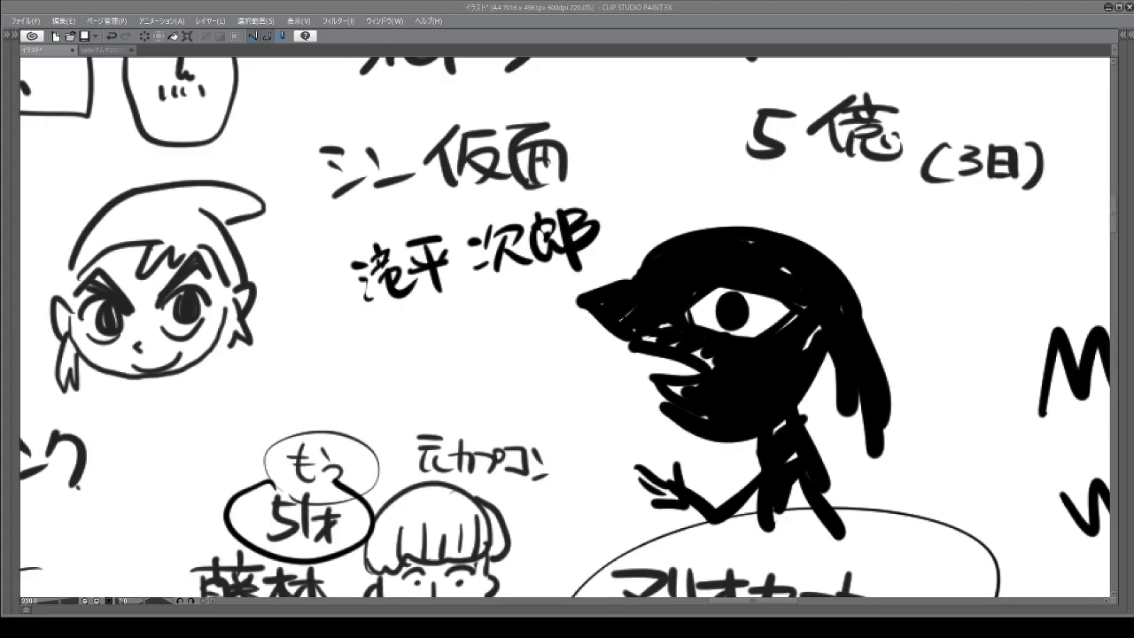
Add thin loose strands to the hair at the back of the black silhouette's head.
{"action": "scroll", "coordinate": [573, 266], "scroll_direction": "down", "scroll_amount": 5}
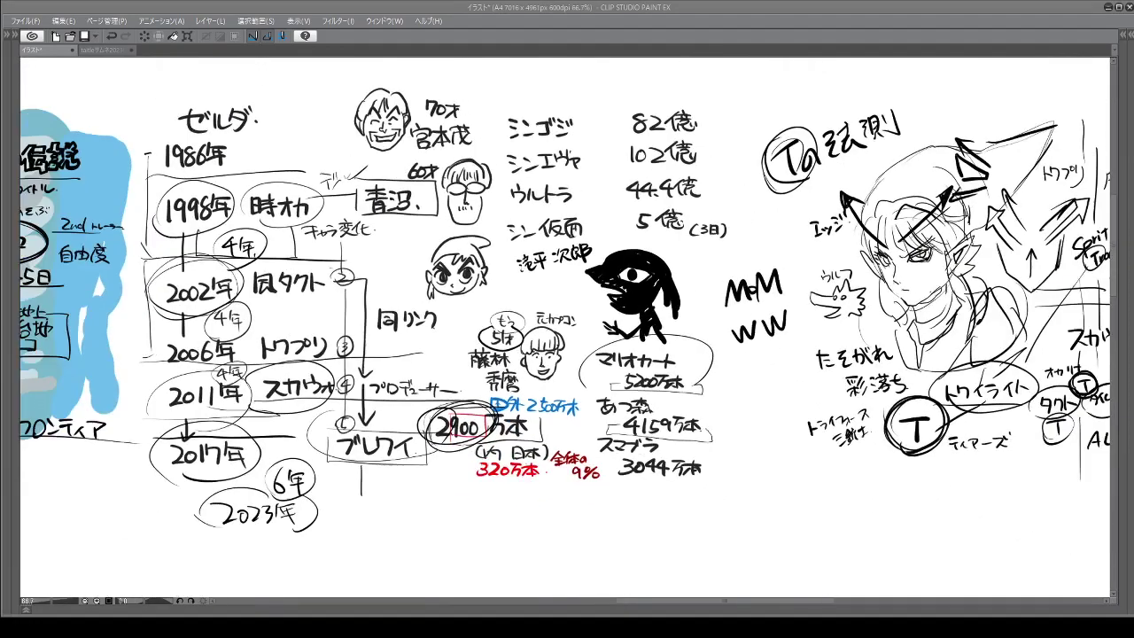
{"action": "scroll", "coordinate": [245, 113], "scroll_direction": "up", "scroll_amount": 3}
{"action": "scroll", "coordinate": [245, 113], "scroll_direction": "down", "scroll_amount": 4}
{"action": "scroll", "coordinate": [245, 114], "scroll_direction": "up", "scroll_amount": 4}
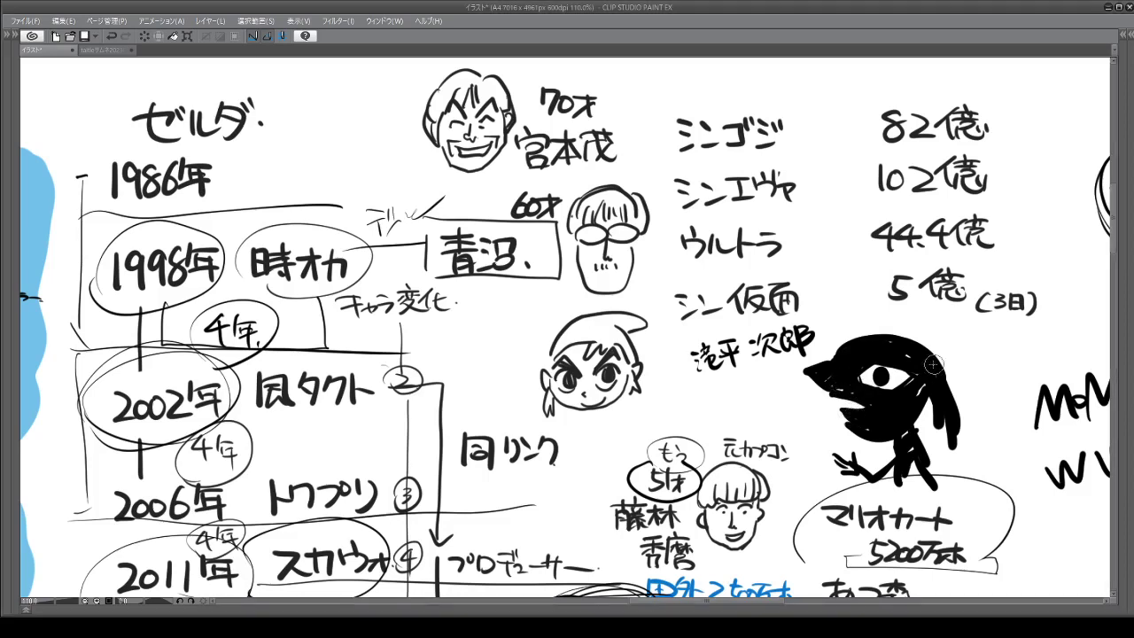
{"action": "mouse_move", "coordinate": [929, 381]}
{"action": "left_mouse_down"}
{"action": "mouse_move", "coordinate": [930, 424]}
{"action": "mouse_move", "coordinate": [948, 397]}
{"action": "mouse_move", "coordinate": [974, 429]}
{"action": "left_mouse_up"}
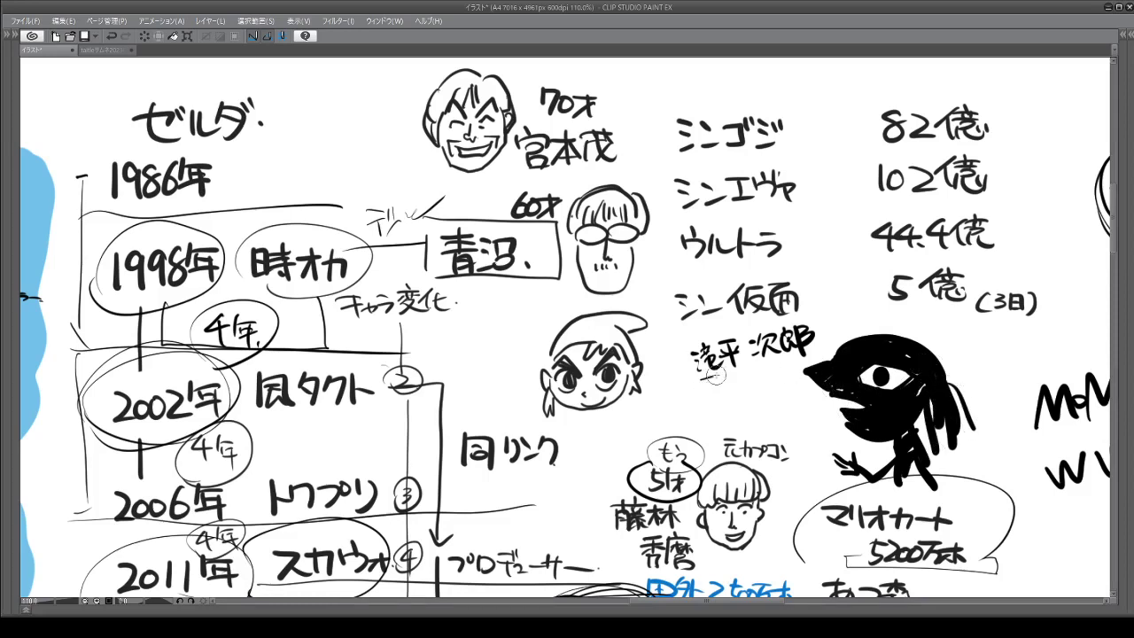
Underline 滝平次郎 and write 切り絵 beneath it.
{"action": "left_click_drag", "start_coordinate": [702, 380], "coordinate": [802, 352]}
{"action": "mouse_move", "coordinate": [733, 390]}
{"action": "left_mouse_down"}
{"action": "mouse_move", "coordinate": [771, 404]}
{"action": "mouse_move", "coordinate": [788, 402]}
{"action": "mouse_move", "coordinate": [790, 386]}
{"action": "mouse_move", "coordinate": [802, 400]}
{"action": "mouse_move", "coordinate": [794, 382]}
{"action": "left_mouse_up"}
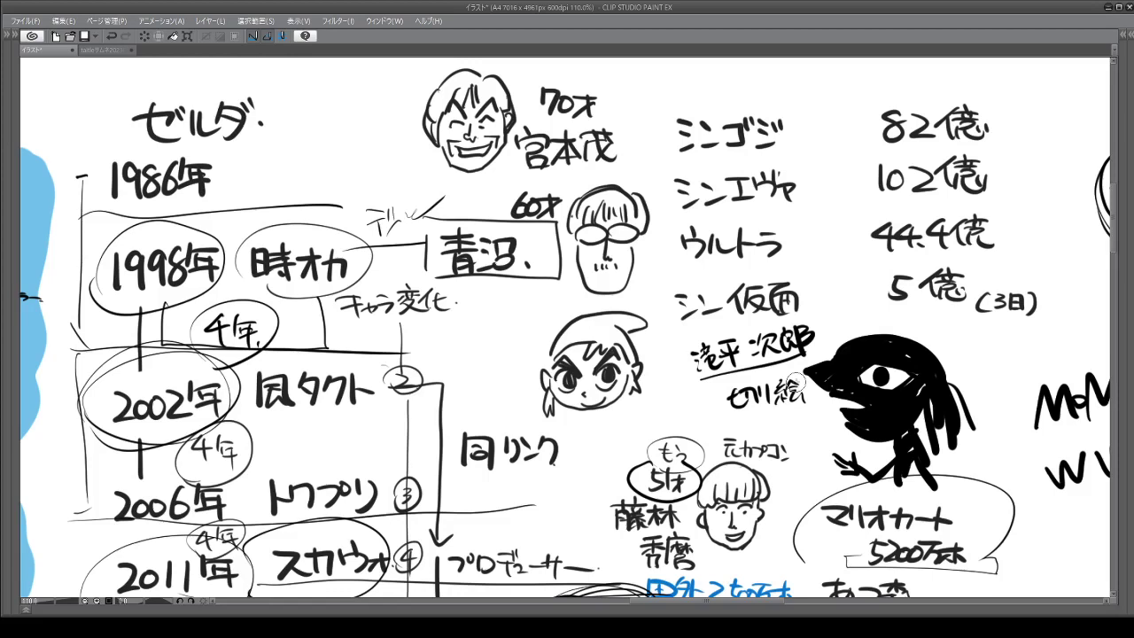
Draw a curve around the lower half of the cartoon Link's face and darken the hair beside its ear.
{"action": "left_click_drag", "start_coordinate": [645, 383], "coordinate": [620, 416]}
{"action": "mouse_move", "coordinate": [615, 342]}
{"action": "left_mouse_down"}
{"action": "mouse_move", "coordinate": [629, 364]}
{"action": "mouse_move", "coordinate": [620, 385]}
{"action": "left_mouse_up"}
{"action": "mouse_move", "coordinate": [529, 367]}
{"action": "left_mouse_down"}
{"action": "mouse_move", "coordinate": [546, 414]}
{"action": "mouse_move", "coordinate": [671, 379]}
{"action": "left_mouse_up"}
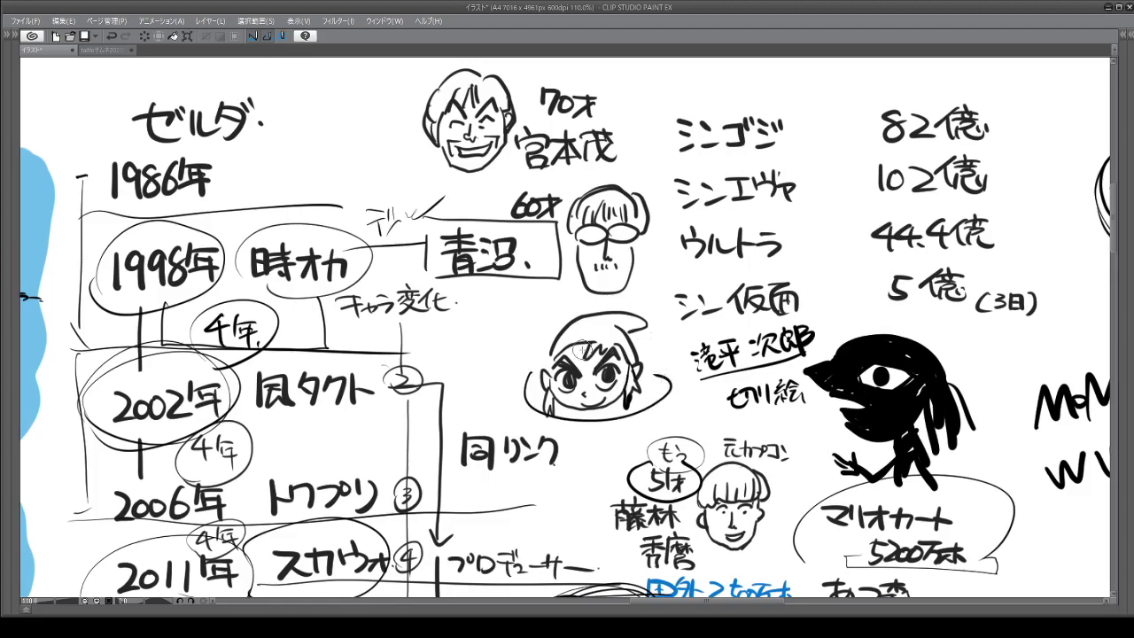
{"action": "scroll", "coordinate": [573, 400], "scroll_direction": "up", "scroll_amount": 3}
{"action": "scroll", "coordinate": [573, 400], "scroll_direction": "down", "scroll_amount": 2}
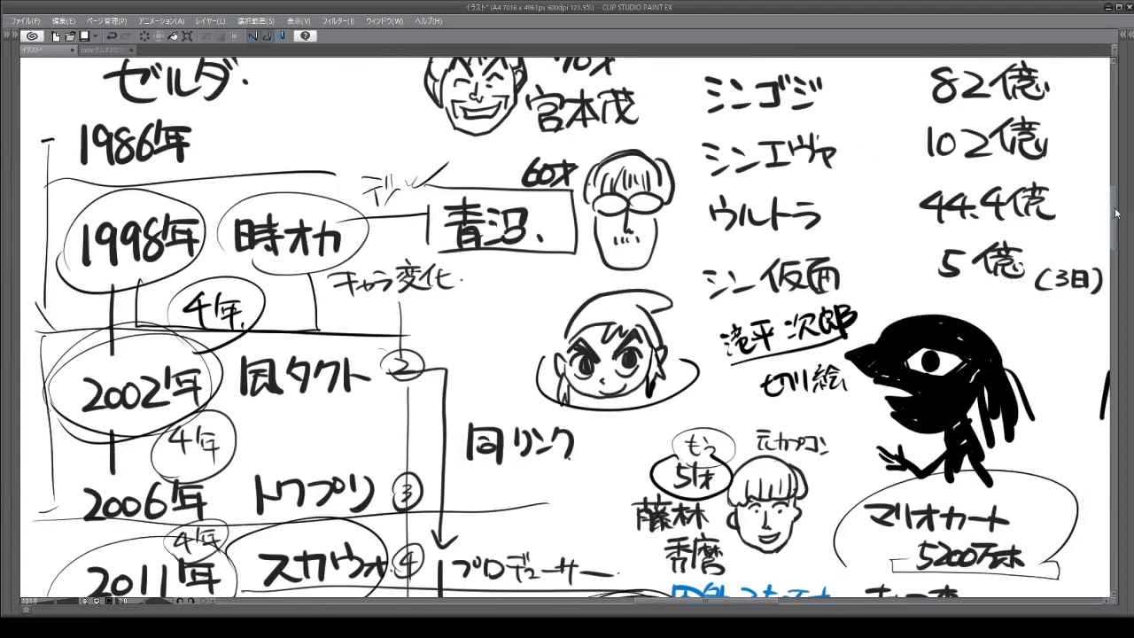
{"action": "scroll", "coordinate": [1116, 214], "scroll_direction": "down", "scroll_amount": 2}
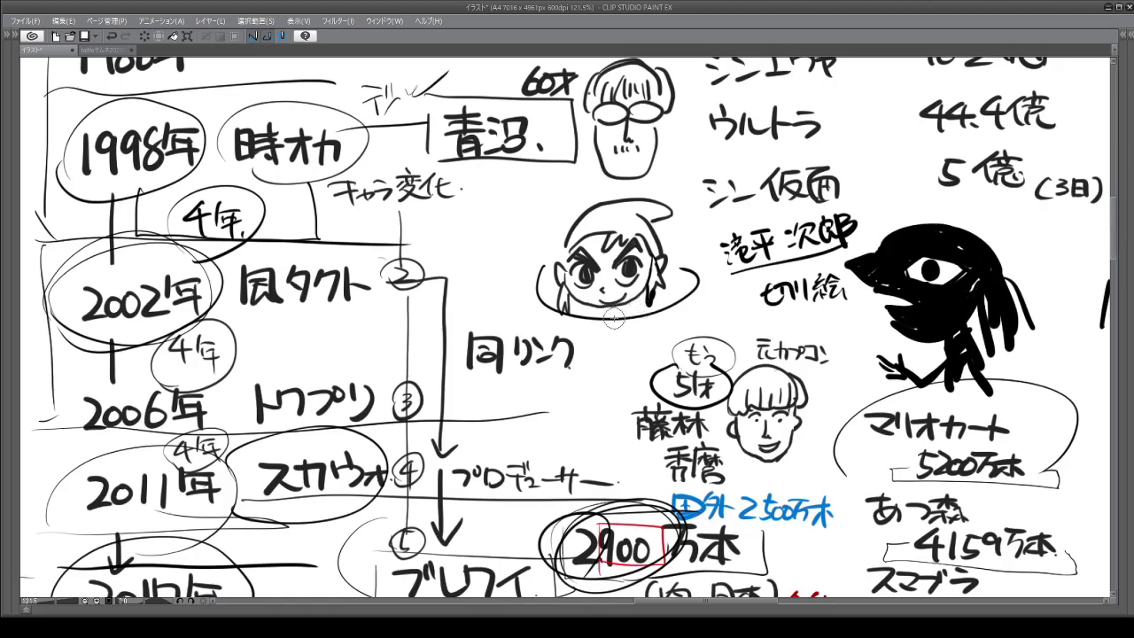
{"action": "scroll", "coordinate": [630, 265], "scroll_direction": "up", "scroll_amount": 2}
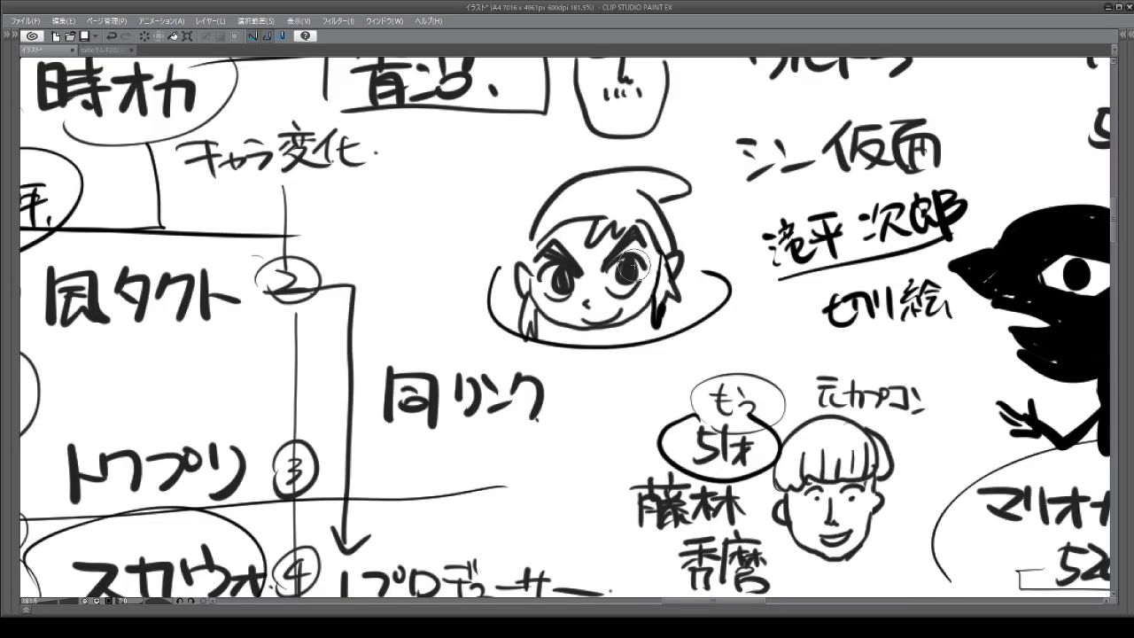
{"action": "scroll", "coordinate": [629, 266], "scroll_direction": "down", "scroll_amount": 1}
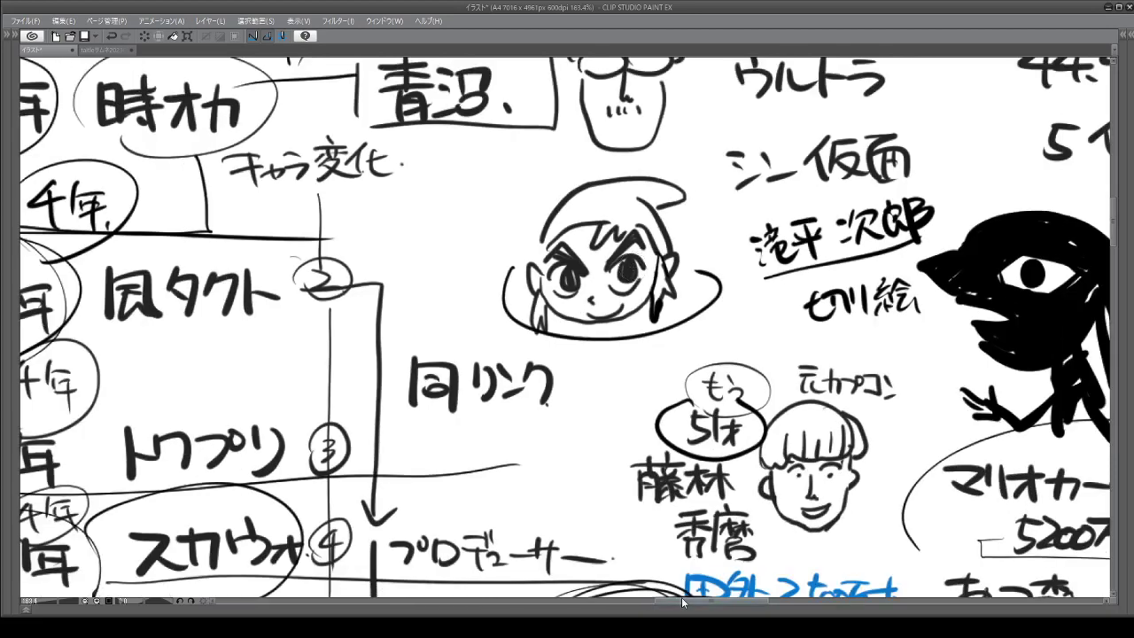
Add short scattered strokes and jagged marks trailing from the back of the black silhouette's hair.
{"action": "left_click_drag", "start_coordinate": [686, 602], "coordinate": [721, 603]}
{"action": "mouse_move", "coordinate": [799, 369]}
{"action": "left_mouse_down"}
{"action": "mouse_move", "coordinate": [803, 399]}
{"action": "mouse_move", "coordinate": [816, 381]}
{"action": "mouse_move", "coordinate": [820, 418]}
{"action": "mouse_move", "coordinate": [852, 422]}
{"action": "left_mouse_up"}
{"action": "mouse_move", "coordinate": [835, 365]}
{"action": "left_mouse_down"}
{"action": "mouse_move", "coordinate": [860, 376]}
{"action": "mouse_move", "coordinate": [883, 404]}
{"action": "left_mouse_up"}
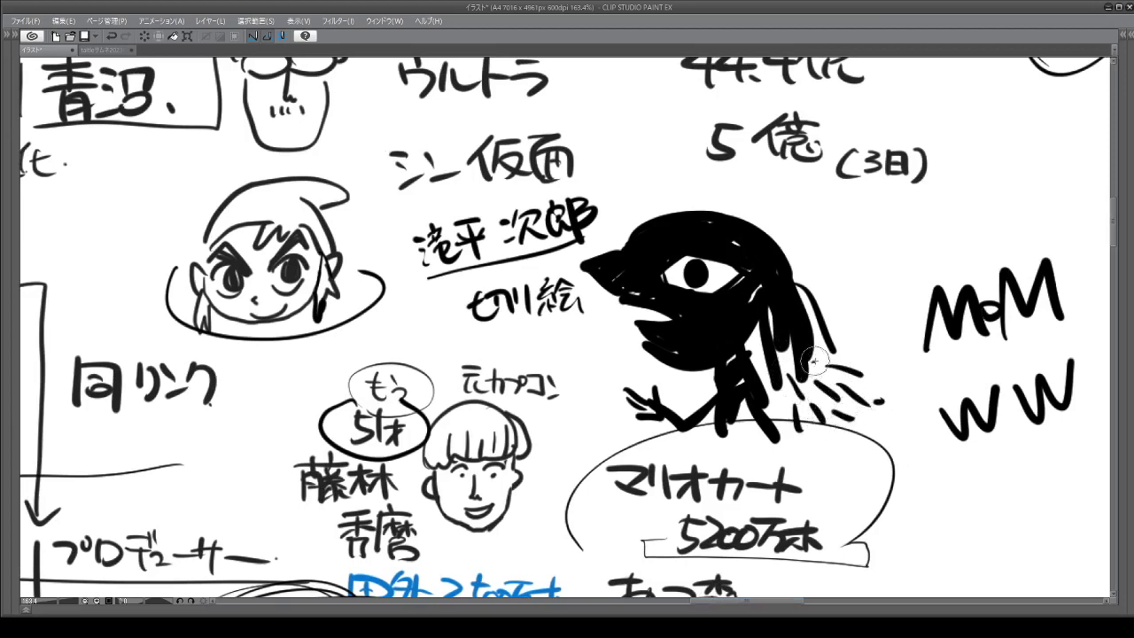
{"action": "mouse_move", "coordinate": [817, 340]}
{"action": "left_mouse_down"}
{"action": "mouse_move", "coordinate": [833, 371]}
{"action": "mouse_move", "coordinate": [862, 328]}
{"action": "mouse_move", "coordinate": [828, 346]}
{"action": "left_mouse_up"}
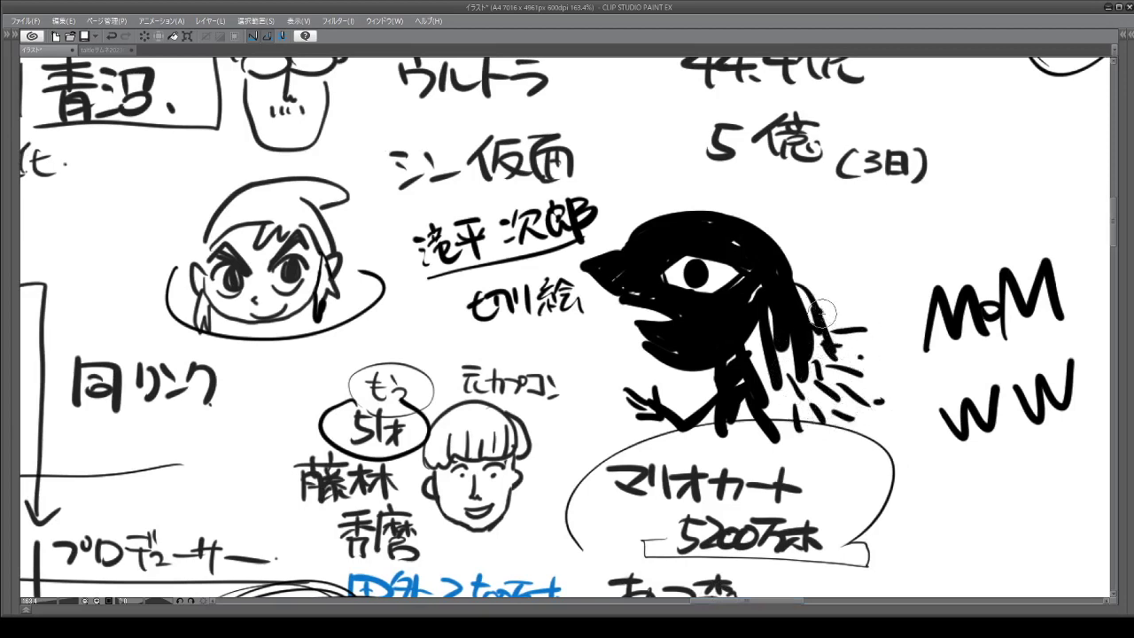
{"action": "mouse_move", "coordinate": [835, 306]}
{"action": "left_mouse_down"}
{"action": "mouse_move", "coordinate": [848, 331]}
{"action": "mouse_move", "coordinate": [893, 344]}
{"action": "mouse_move", "coordinate": [889, 379]}
{"action": "mouse_move", "coordinate": [921, 390]}
{"action": "left_mouse_up"}
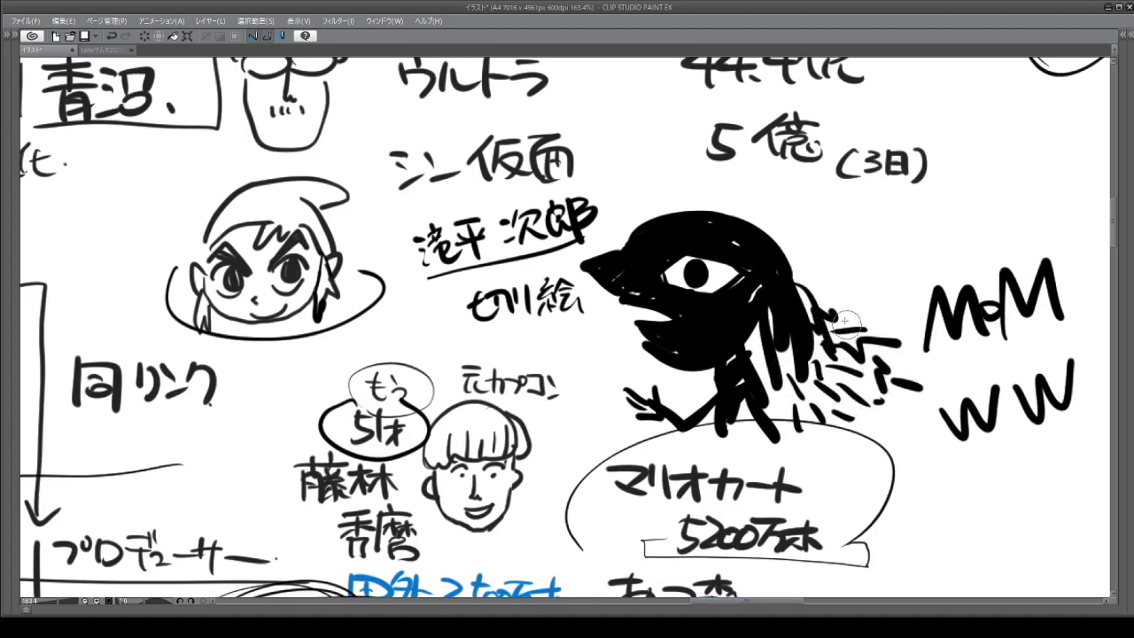
{"action": "left_click_drag", "start_coordinate": [780, 265], "coordinate": [852, 311]}
{"action": "left_click_drag", "start_coordinate": [842, 327], "coordinate": [871, 342]}
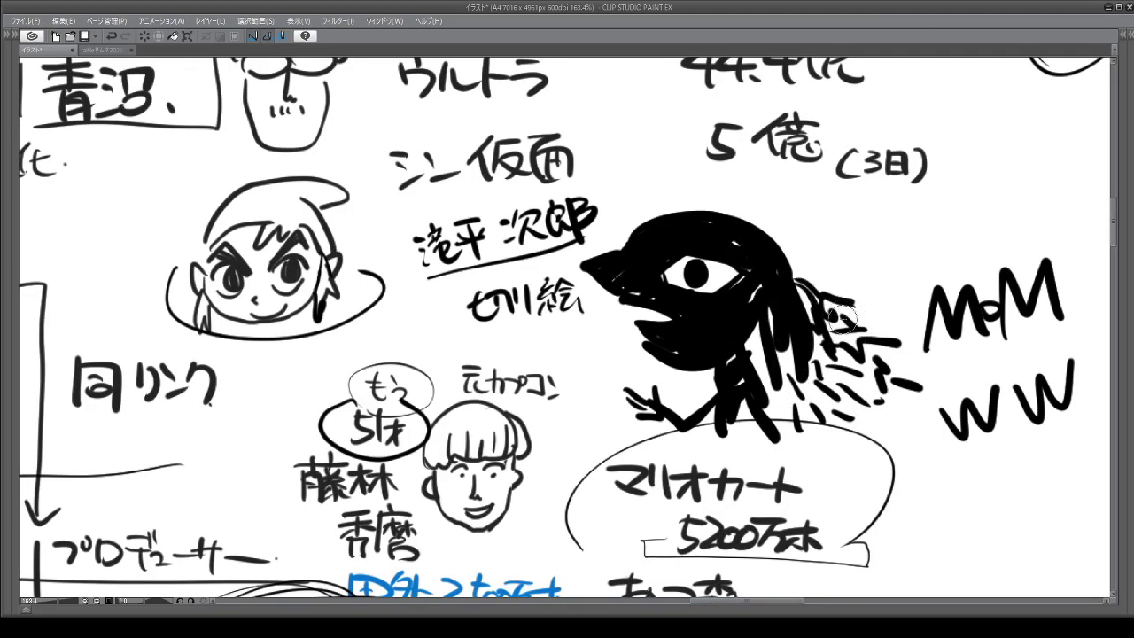
Rough in a large rounded head outline with a pointed shape at its back on the blank canvas below the notes.
{"action": "scroll", "coordinate": [894, 328], "scroll_direction": "down", "scroll_amount": 5}
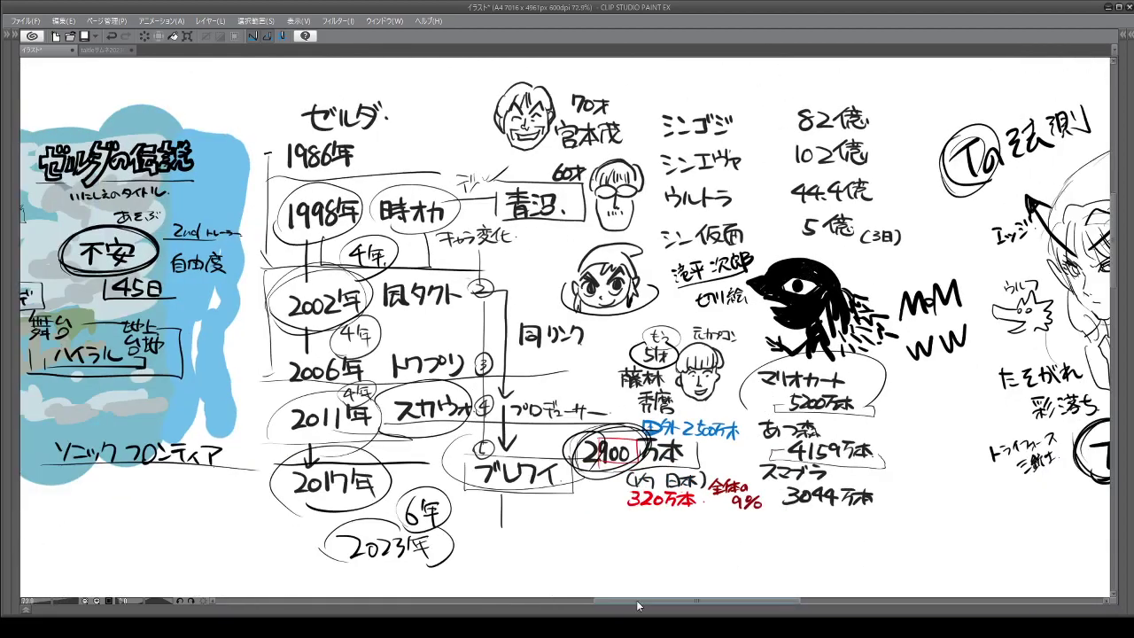
{"action": "left_click_drag", "start_coordinate": [637, 605], "coordinate": [732, 606]}
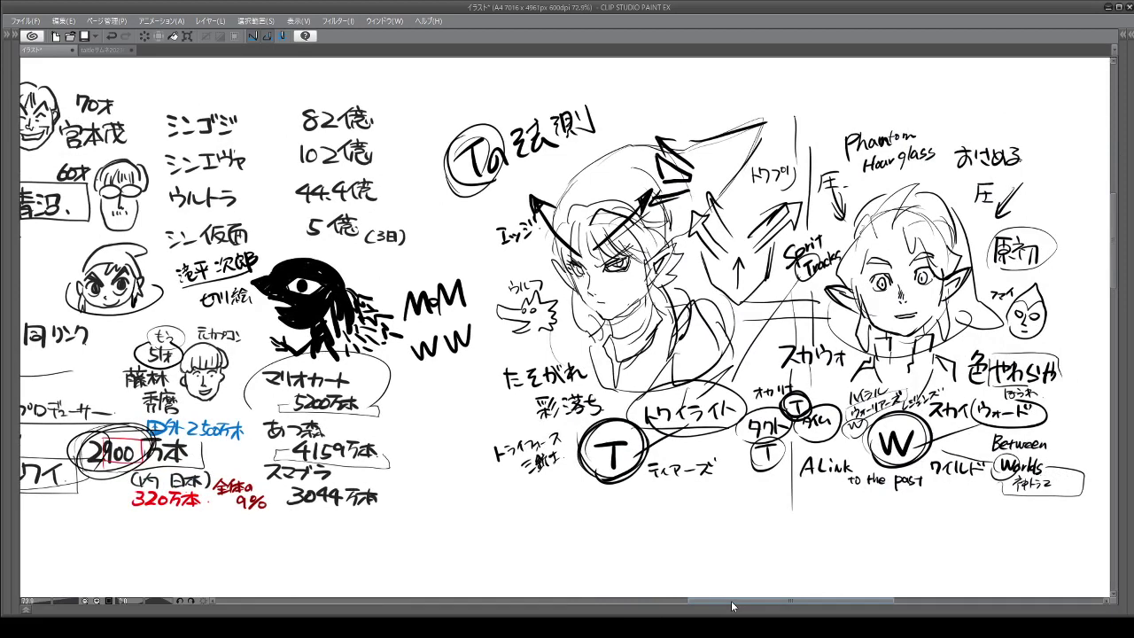
{"action": "left_click_drag", "start_coordinate": [1113, 214], "coordinate": [1114, 306]}
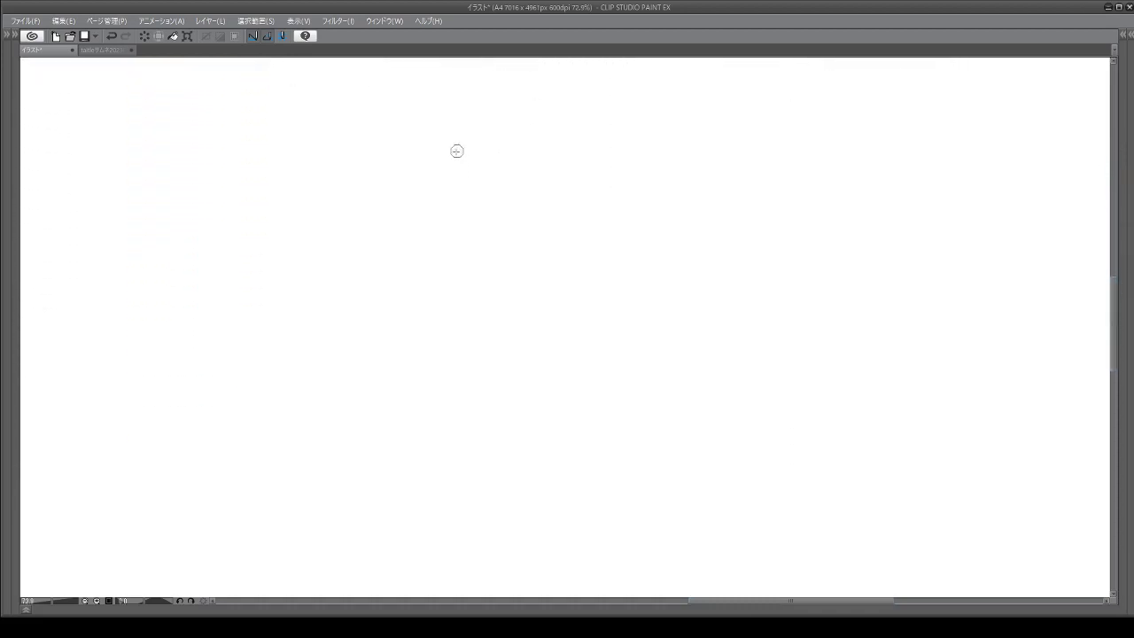
{"action": "mouse_move", "coordinate": [430, 153]}
{"action": "left_mouse_down"}
{"action": "mouse_move", "coordinate": [504, 78]}
{"action": "mouse_move", "coordinate": [573, 163]}
{"action": "left_mouse_up"}
{"action": "left_click_drag", "start_coordinate": [432, 264], "coordinate": [498, 269]}
{"action": "left_click_drag", "start_coordinate": [590, 232], "coordinate": [492, 290]}
{"action": "mouse_move", "coordinate": [430, 133]}
{"action": "left_mouse_down"}
{"action": "mouse_move", "coordinate": [417, 216]}
{"action": "mouse_move", "coordinate": [512, 80]}
{"action": "left_mouse_up"}
{"action": "mouse_move", "coordinate": [535, 84]}
{"action": "left_mouse_down"}
{"action": "mouse_move", "coordinate": [575, 132]}
{"action": "mouse_move", "coordinate": [608, 210]}
{"action": "mouse_move", "coordinate": [572, 253]}
{"action": "left_mouse_up"}
{"action": "left_click_drag", "start_coordinate": [565, 215], "coordinate": [556, 254]}
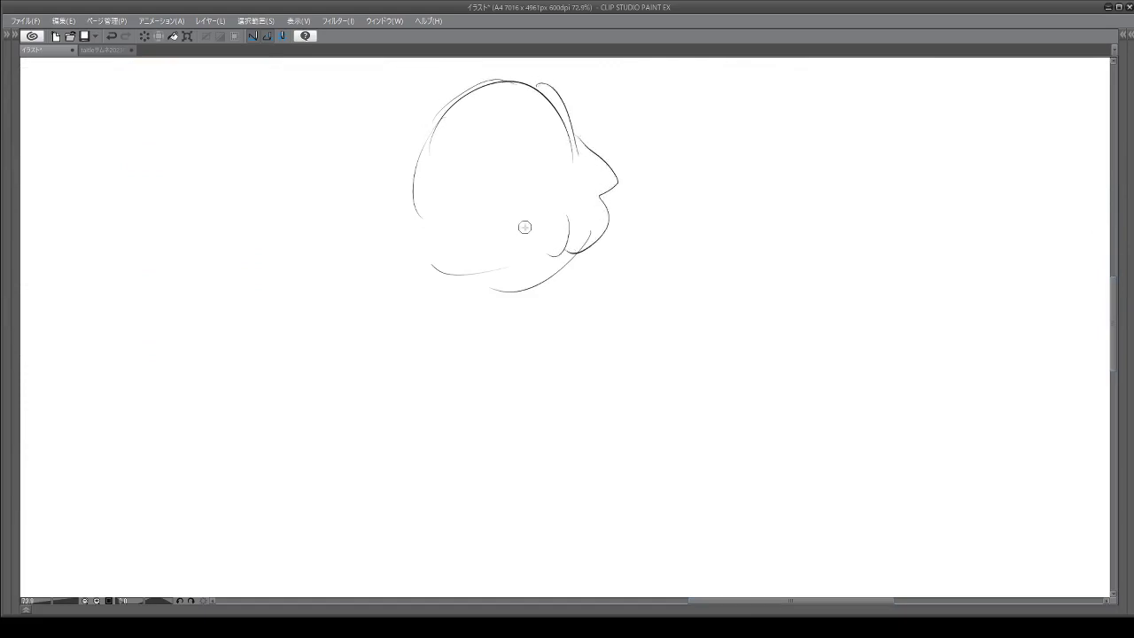
Sketch the curls, fringe strands and brow-level arcs across the upper part of the new head.
{"action": "left_click_drag", "start_coordinate": [451, 87], "coordinate": [429, 137]}
{"action": "mouse_move", "coordinate": [436, 106]}
{"action": "left_mouse_down"}
{"action": "mouse_move", "coordinate": [509, 85]}
{"action": "mouse_move", "coordinate": [471, 146]}
{"action": "mouse_move", "coordinate": [507, 158]}
{"action": "left_mouse_up"}
{"action": "mouse_move", "coordinate": [499, 97]}
{"action": "left_mouse_down"}
{"action": "mouse_move", "coordinate": [511, 133]}
{"action": "mouse_move", "coordinate": [555, 180]}
{"action": "left_mouse_up"}
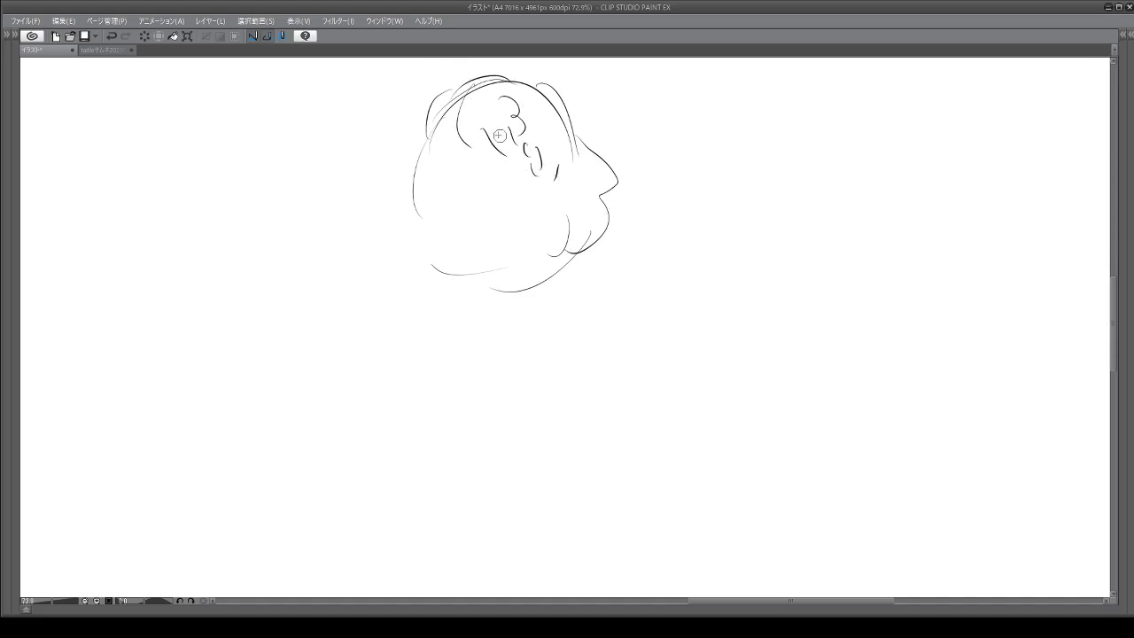
{"action": "mouse_move", "coordinate": [465, 101]}
{"action": "left_mouse_down"}
{"action": "mouse_move", "coordinate": [455, 130]}
{"action": "mouse_move", "coordinate": [433, 131]}
{"action": "mouse_move", "coordinate": [451, 150]}
{"action": "left_mouse_up"}
{"action": "scroll", "coordinate": [469, 80], "scroll_direction": "up", "scroll_amount": 3}
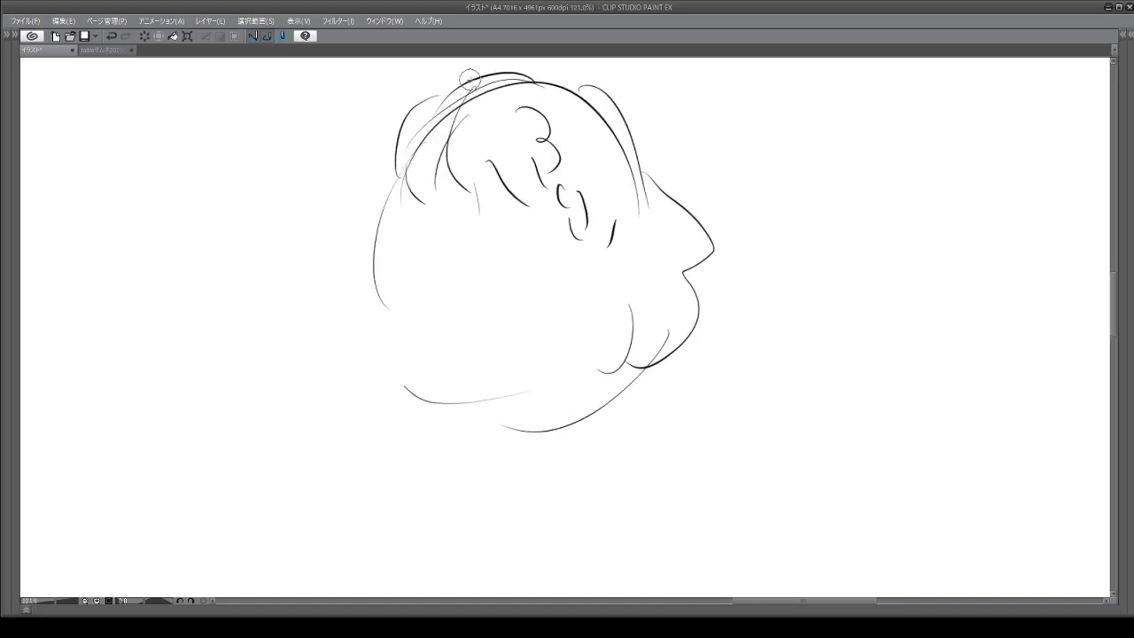
{"action": "left_click_drag", "start_coordinate": [441, 142], "coordinate": [405, 237]}
{"action": "left_click_drag", "start_coordinate": [405, 170], "coordinate": [398, 223]}
{"action": "left_click_drag", "start_coordinate": [405, 177], "coordinate": [401, 221]}
{"action": "mouse_move", "coordinate": [410, 188]}
{"action": "left_mouse_down"}
{"action": "mouse_move", "coordinate": [418, 215]}
{"action": "mouse_move", "coordinate": [404, 199]}
{"action": "mouse_move", "coordinate": [459, 215]}
{"action": "left_mouse_up"}
{"action": "left_click_drag", "start_coordinate": [478, 193], "coordinate": [490, 222]}
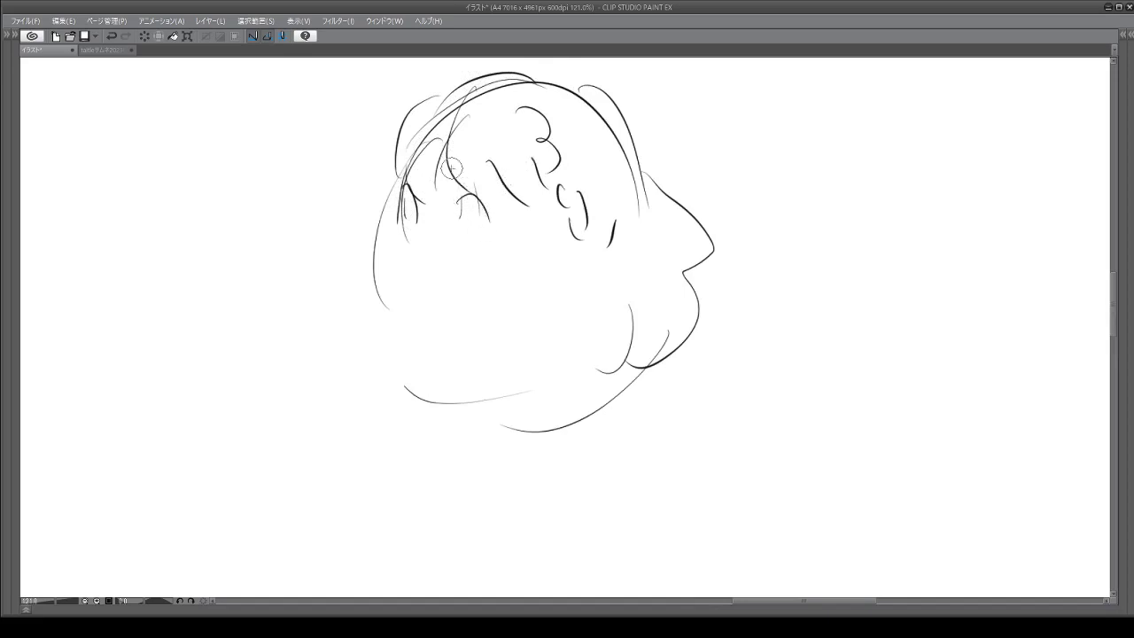
Draw the face contour and jaw, the side lock, a pointed ear and a tighter outline for the back of the head.
{"action": "mouse_move", "coordinate": [397, 224]}
{"action": "left_mouse_down"}
{"action": "mouse_move", "coordinate": [391, 280]}
{"action": "mouse_move", "coordinate": [413, 319]}
{"action": "mouse_move", "coordinate": [445, 319]}
{"action": "mouse_move", "coordinate": [428, 327]}
{"action": "mouse_move", "coordinate": [478, 317]}
{"action": "left_mouse_up"}
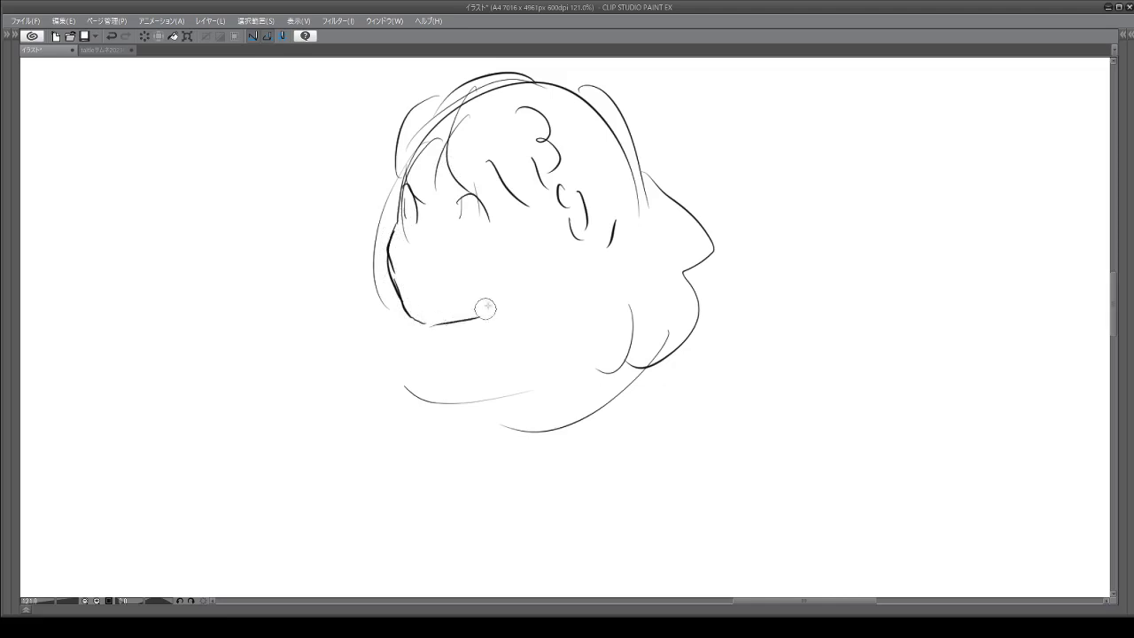
{"action": "mouse_move", "coordinate": [537, 221]}
{"action": "left_mouse_down"}
{"action": "mouse_move", "coordinate": [536, 253]}
{"action": "mouse_move", "coordinate": [556, 249]}
{"action": "mouse_move", "coordinate": [526, 281]}
{"action": "left_mouse_up"}
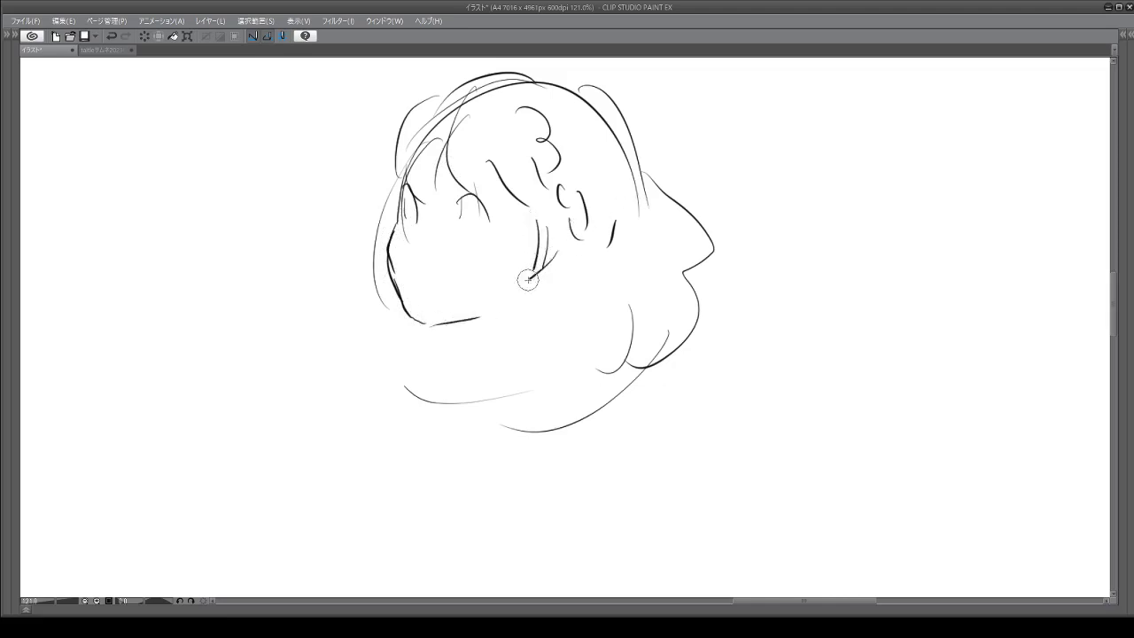
{"action": "mouse_move", "coordinate": [558, 236]}
{"action": "left_mouse_down"}
{"action": "mouse_move", "coordinate": [542, 268]}
{"action": "mouse_move", "coordinate": [610, 232]}
{"action": "left_mouse_up"}
{"action": "left_click_drag", "start_coordinate": [549, 279], "coordinate": [583, 252]}
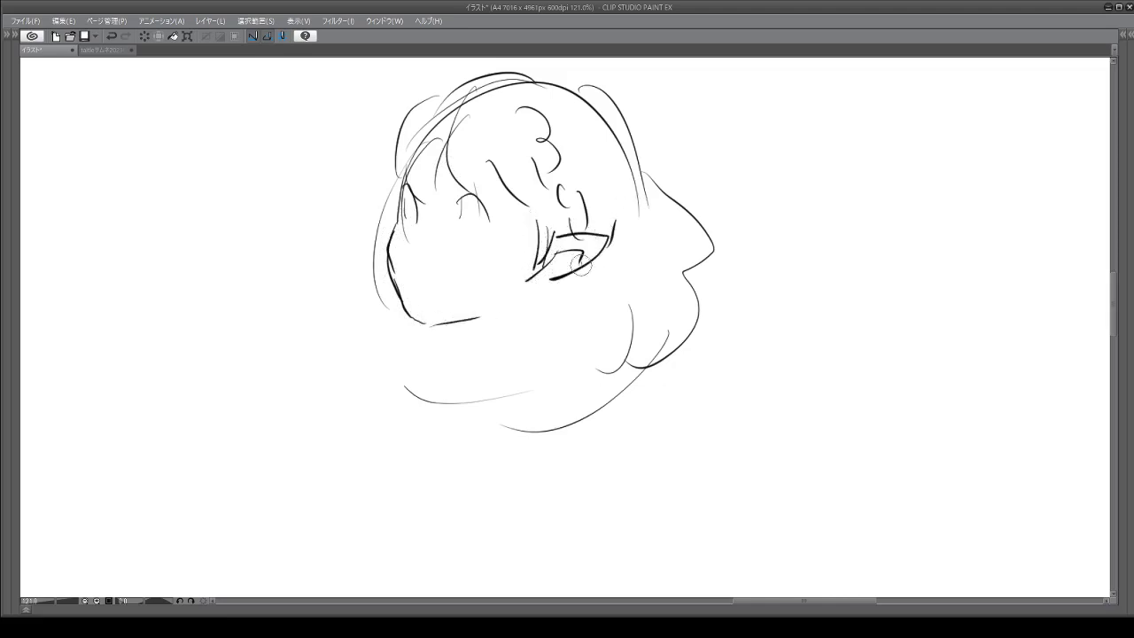
{"action": "mouse_move", "coordinate": [615, 143]}
{"action": "left_mouse_down"}
{"action": "mouse_move", "coordinate": [665, 242]}
{"action": "mouse_move", "coordinate": [602, 316]}
{"action": "mouse_move", "coordinate": [536, 310]}
{"action": "left_mouse_up"}
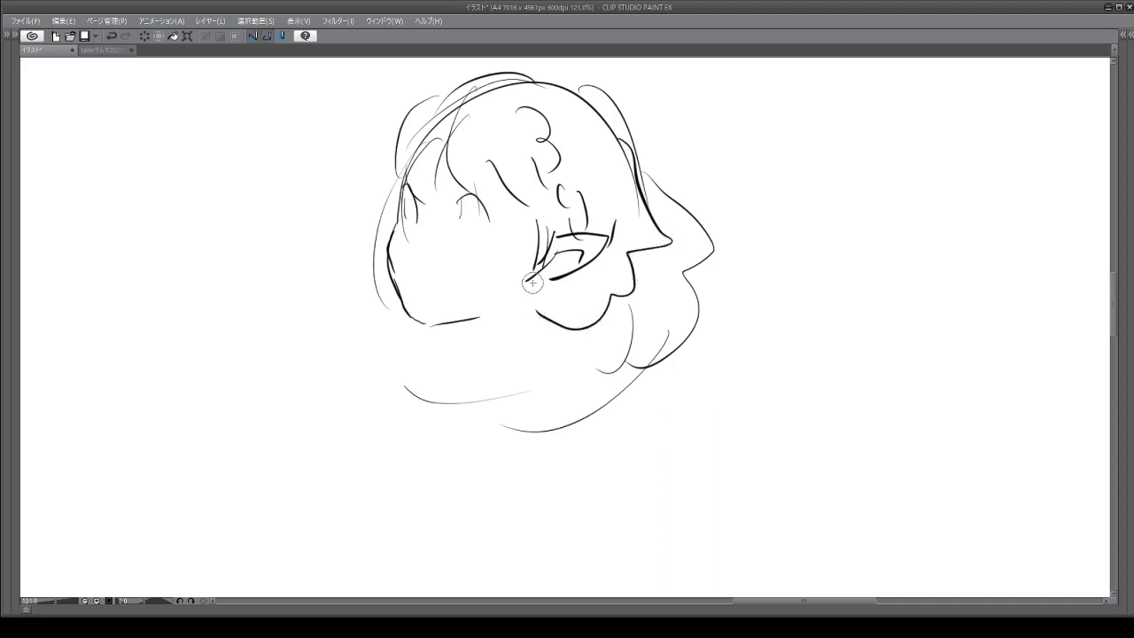
Erase the larger outline behind the head and draw the neck line below the ear.
{"action": "key", "text": "e"}
{"action": "mouse_move", "coordinate": [657, 355]}
{"action": "left_mouse_down"}
{"action": "mouse_move", "coordinate": [708, 298]}
{"action": "mouse_move", "coordinate": [699, 182]}
{"action": "left_mouse_up"}
{"action": "key", "text": "p"}
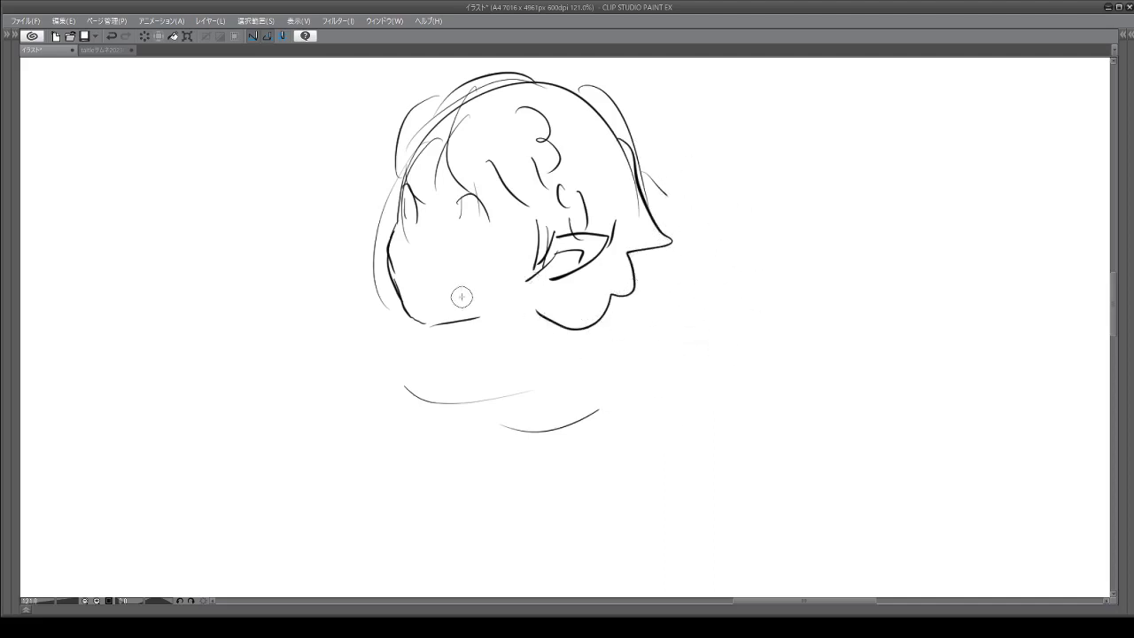
{"action": "left_click_drag", "start_coordinate": [540, 286], "coordinate": [514, 348]}
Draw a separate teardrop-shaped head topped by a small tuft, and erase the overlapping lines along its lower edge.
{"action": "left_click_drag", "start_coordinate": [885, 248], "coordinate": [897, 221]}
{"action": "mouse_move", "coordinate": [903, 245]}
{"action": "left_mouse_down"}
{"action": "mouse_move", "coordinate": [914, 239]}
{"action": "mouse_move", "coordinate": [825, 361]}
{"action": "left_mouse_up"}
{"action": "left_click_drag", "start_coordinate": [913, 259], "coordinate": [940, 403]}
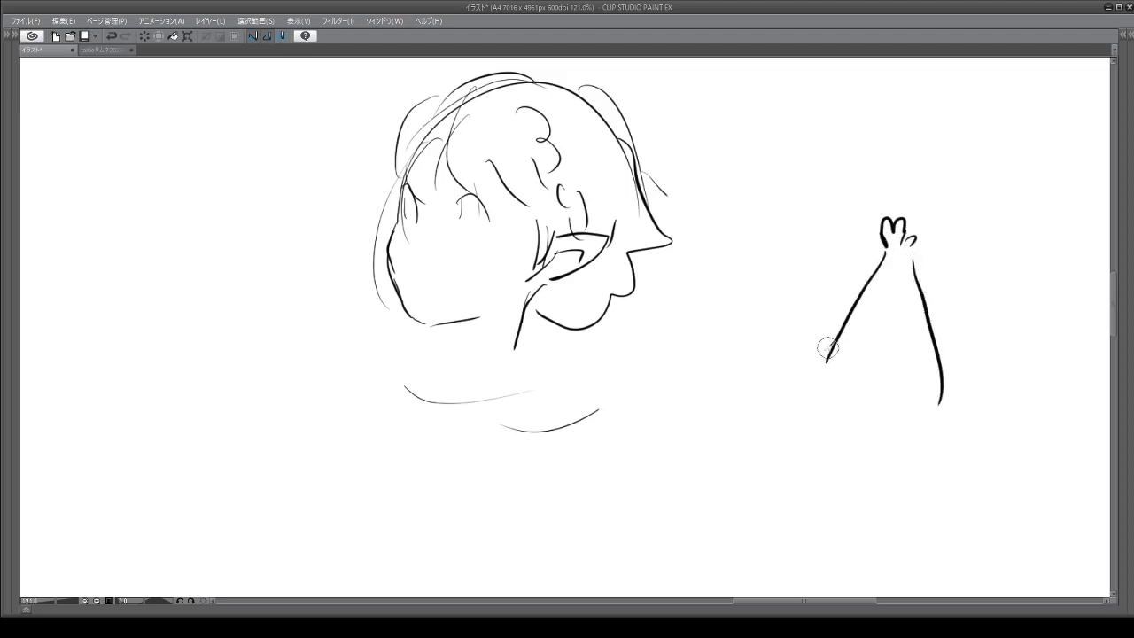
{"action": "left_click_drag", "start_coordinate": [825, 347], "coordinate": [879, 481]}
{"action": "mouse_move", "coordinate": [939, 372]}
{"action": "left_mouse_down"}
{"action": "mouse_move", "coordinate": [942, 413]}
{"action": "mouse_move", "coordinate": [837, 465]}
{"action": "left_mouse_up"}
{"action": "left_click_drag", "start_coordinate": [838, 328], "coordinate": [820, 438]}
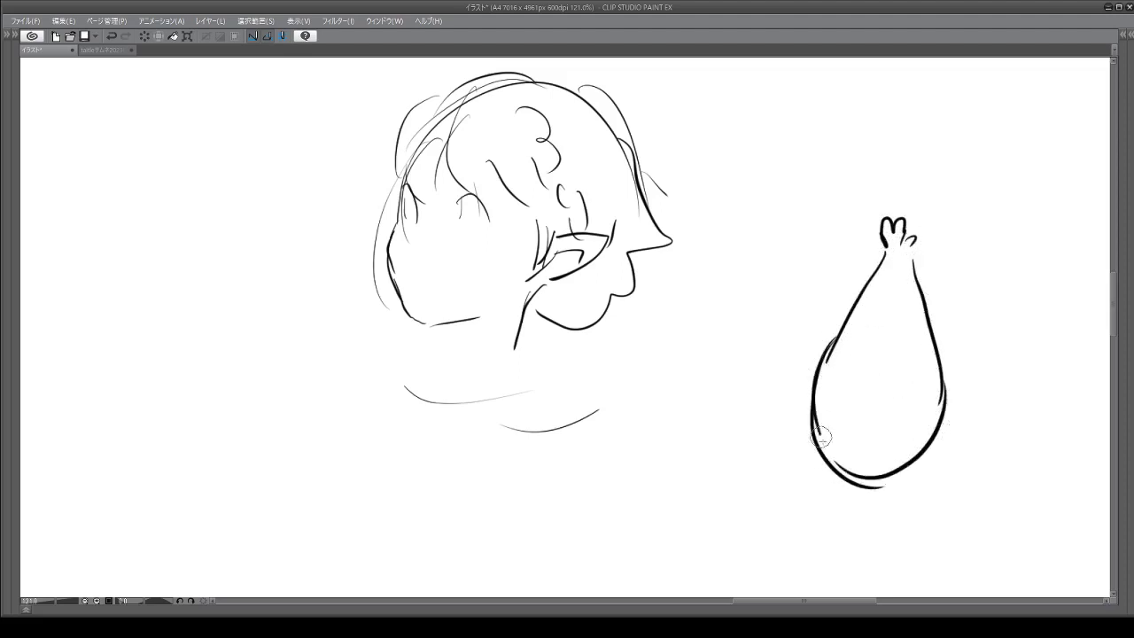
{"action": "key", "text": "e"}
{"action": "mouse_move", "coordinate": [832, 361]}
{"action": "left_mouse_down"}
{"action": "mouse_move", "coordinate": [892, 354]}
{"action": "mouse_move", "coordinate": [922, 371]}
{"action": "mouse_move", "coordinate": [818, 468]}
{"action": "mouse_move", "coordinate": [891, 469]}
{"action": "left_mouse_up"}
{"action": "key", "text": "p"}
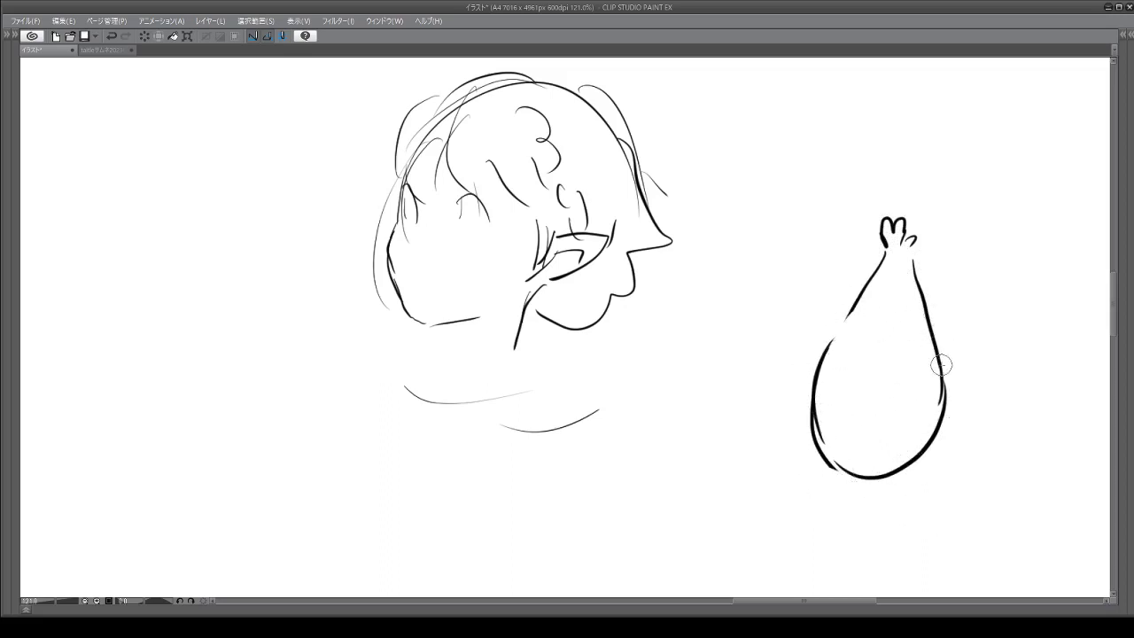
Give the teardrop head pointed ears, a curved hood edge, hatched eyebrows and a long nose.
{"action": "left_click_drag", "start_coordinate": [939, 365], "coordinate": [978, 337]}
{"action": "mouse_move", "coordinate": [978, 338]}
{"action": "left_mouse_down"}
{"action": "mouse_move", "coordinate": [952, 396]}
{"action": "mouse_move", "coordinate": [965, 358]}
{"action": "left_mouse_up"}
{"action": "mouse_move", "coordinate": [824, 351]}
{"action": "left_mouse_down"}
{"action": "mouse_move", "coordinate": [802, 333]}
{"action": "mouse_move", "coordinate": [794, 403]}
{"action": "left_mouse_up"}
{"action": "mouse_move", "coordinate": [831, 350]}
{"action": "left_mouse_down"}
{"action": "mouse_move", "coordinate": [893, 330]}
{"action": "mouse_move", "coordinate": [933, 351]}
{"action": "mouse_move", "coordinate": [921, 354]}
{"action": "mouse_move", "coordinate": [927, 370]}
{"action": "mouse_move", "coordinate": [897, 369]}
{"action": "mouse_move", "coordinate": [907, 354]}
{"action": "mouse_move", "coordinate": [871, 376]}
{"action": "left_mouse_up"}
{"action": "mouse_move", "coordinate": [864, 349]}
{"action": "left_mouse_down"}
{"action": "mouse_move", "coordinate": [838, 362]}
{"action": "mouse_move", "coordinate": [853, 365]}
{"action": "mouse_move", "coordinate": [860, 349]}
{"action": "mouse_move", "coordinate": [863, 375]}
{"action": "mouse_move", "coordinate": [896, 373]}
{"action": "mouse_move", "coordinate": [882, 396]}
{"action": "mouse_move", "coordinate": [869, 377]}
{"action": "mouse_move", "coordinate": [855, 411]}
{"action": "mouse_move", "coordinate": [885, 418]}
{"action": "mouse_move", "coordinate": [909, 390]}
{"action": "left_mouse_up"}
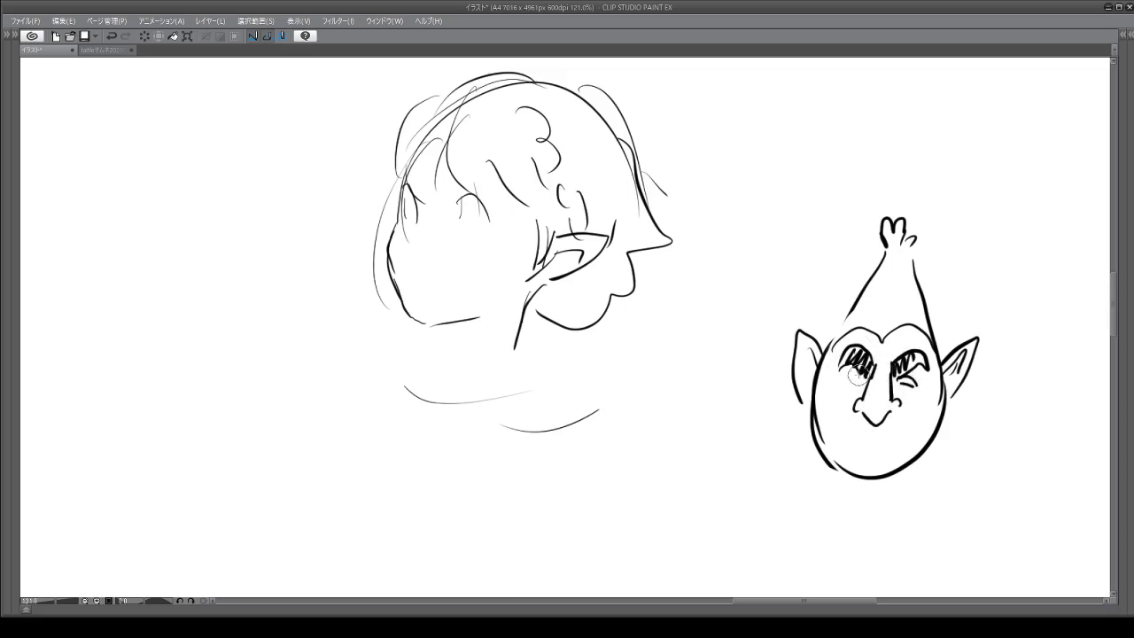
Draw the figure's eyes, full lips and cheek folds, and hatch shading onto the nose.
{"action": "mouse_move", "coordinate": [843, 379]}
{"action": "left_mouse_down"}
{"action": "mouse_move", "coordinate": [911, 381]}
{"action": "mouse_move", "coordinate": [913, 393]}
{"action": "left_mouse_up"}
{"action": "mouse_move", "coordinate": [855, 438]}
{"action": "left_mouse_down"}
{"action": "mouse_move", "coordinate": [875, 431]}
{"action": "mouse_move", "coordinate": [897, 439]}
{"action": "mouse_move", "coordinate": [882, 450]}
{"action": "mouse_move", "coordinate": [889, 440]}
{"action": "mouse_move", "coordinate": [900, 449]}
{"action": "left_mouse_up"}
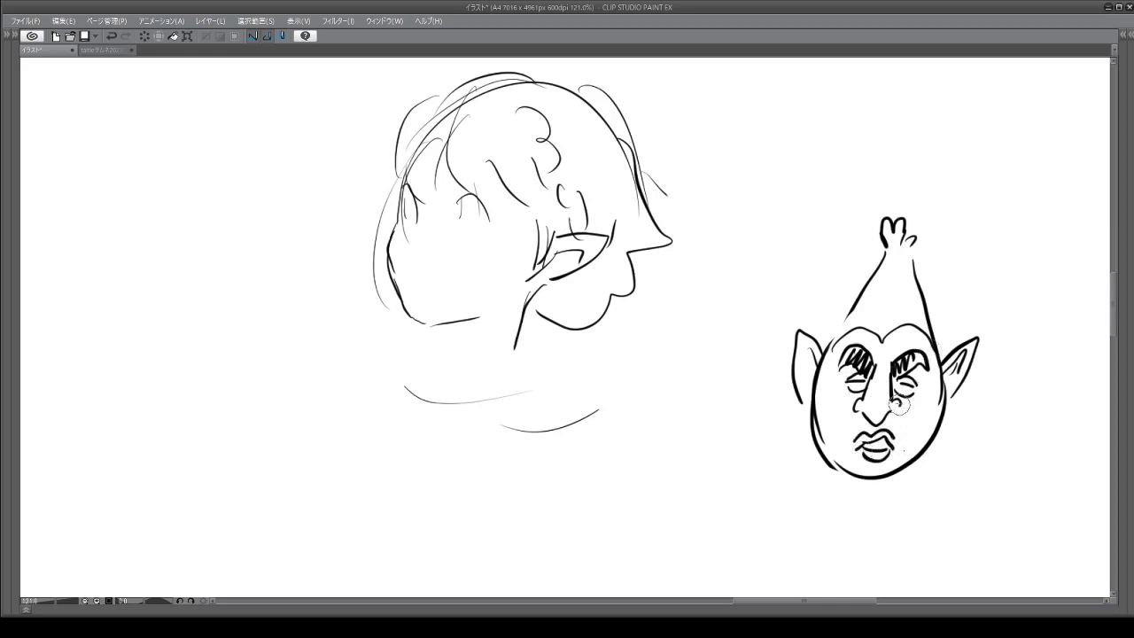
{"action": "left_click_drag", "start_coordinate": [898, 395], "coordinate": [912, 437]}
{"action": "left_click_drag", "start_coordinate": [854, 409], "coordinate": [845, 430]}
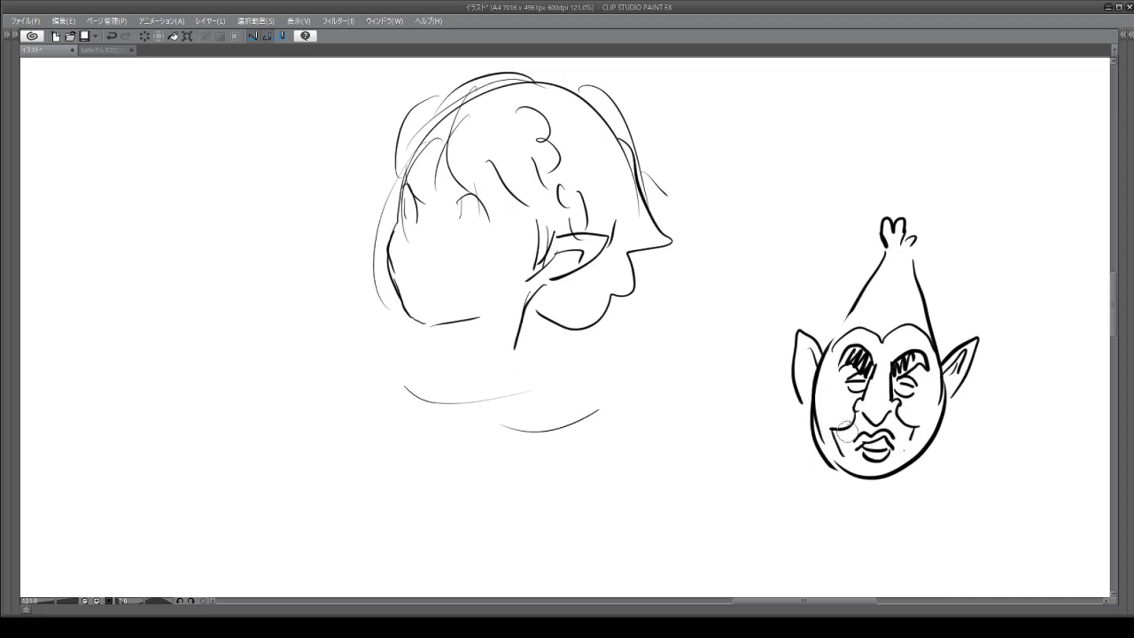
{"action": "mouse_move", "coordinate": [893, 392]}
{"action": "left_mouse_down"}
{"action": "mouse_move", "coordinate": [857, 424]}
{"action": "mouse_move", "coordinate": [877, 422]}
{"action": "left_mouse_up"}
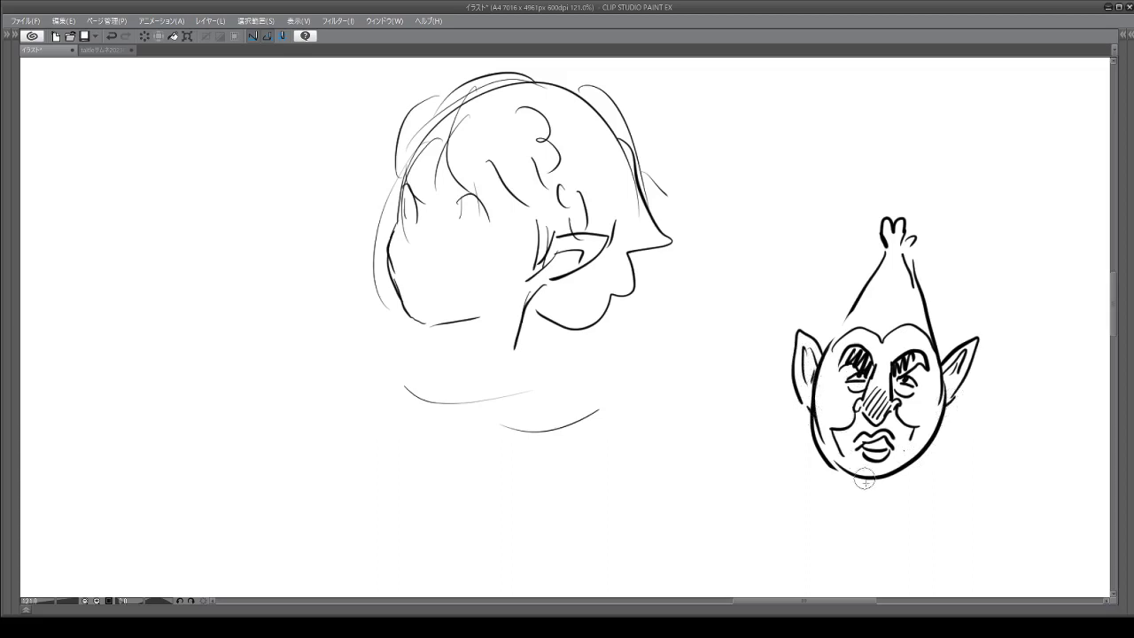
Draw a round body with bent arms, fists and short legs beneath the teardrop head.
{"action": "left_click_drag", "start_coordinate": [820, 458], "coordinate": [822, 523]}
{"action": "mouse_move", "coordinate": [843, 478]}
{"action": "left_mouse_down"}
{"action": "mouse_move", "coordinate": [827, 509]}
{"action": "mouse_move", "coordinate": [867, 506]}
{"action": "mouse_move", "coordinate": [867, 520]}
{"action": "mouse_move", "coordinate": [905, 510]}
{"action": "left_mouse_up"}
{"action": "mouse_move", "coordinate": [916, 464]}
{"action": "left_mouse_down"}
{"action": "mouse_move", "coordinate": [937, 502]}
{"action": "mouse_move", "coordinate": [910, 475]}
{"action": "mouse_move", "coordinate": [921, 526]}
{"action": "left_mouse_up"}
{"action": "mouse_move", "coordinate": [818, 509]}
{"action": "left_mouse_down"}
{"action": "mouse_move", "coordinate": [807, 547]}
{"action": "mouse_move", "coordinate": [922, 522]}
{"action": "mouse_move", "coordinate": [833, 553]}
{"action": "mouse_move", "coordinate": [842, 531]}
{"action": "left_mouse_up"}
{"action": "left_click_drag", "start_coordinate": [816, 463], "coordinate": [802, 496]}
{"action": "mouse_move", "coordinate": [902, 546]}
{"action": "left_mouse_down"}
{"action": "mouse_move", "coordinate": [888, 578]}
{"action": "mouse_move", "coordinate": [912, 567]}
{"action": "mouse_move", "coordinate": [889, 582]}
{"action": "left_mouse_up"}
{"action": "mouse_move", "coordinate": [864, 557]}
{"action": "left_mouse_down"}
{"action": "mouse_move", "coordinate": [824, 581]}
{"action": "mouse_move", "coordinate": [849, 586]}
{"action": "mouse_move", "coordinate": [817, 586]}
{"action": "mouse_move", "coordinate": [909, 584]}
{"action": "left_mouse_up"}
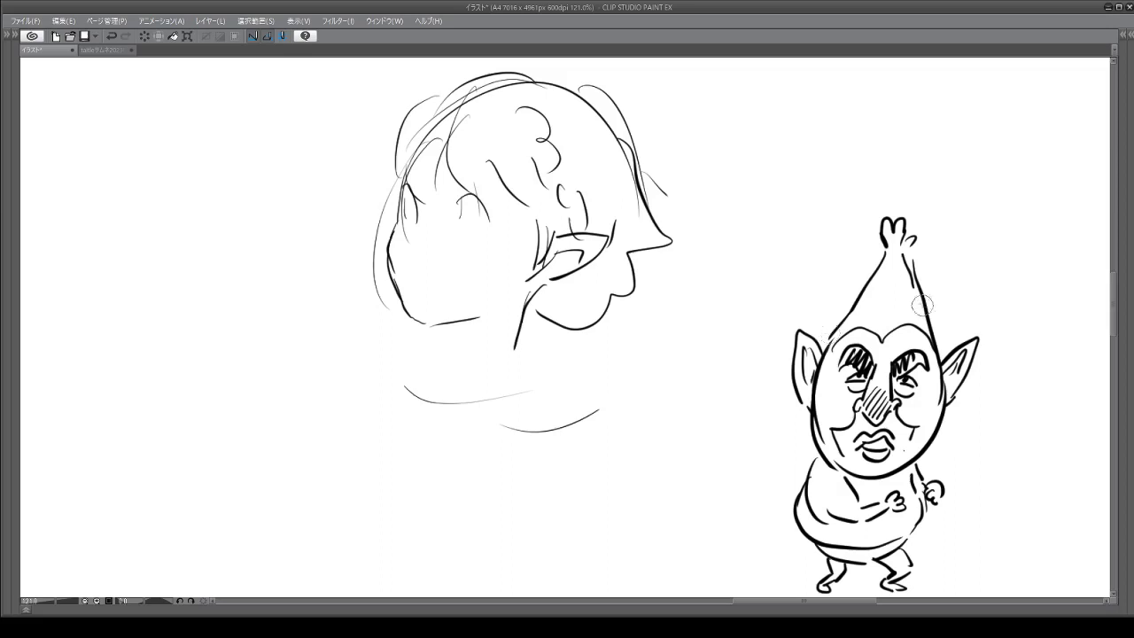
Fill out the hood's tuft, add a pack on the figure's back, darken the nose and hatch both cheeks.
{"action": "mouse_move", "coordinate": [907, 241]}
{"action": "left_mouse_down"}
{"action": "mouse_move", "coordinate": [917, 284]}
{"action": "mouse_move", "coordinate": [918, 252]}
{"action": "mouse_move", "coordinate": [886, 258]}
{"action": "left_mouse_up"}
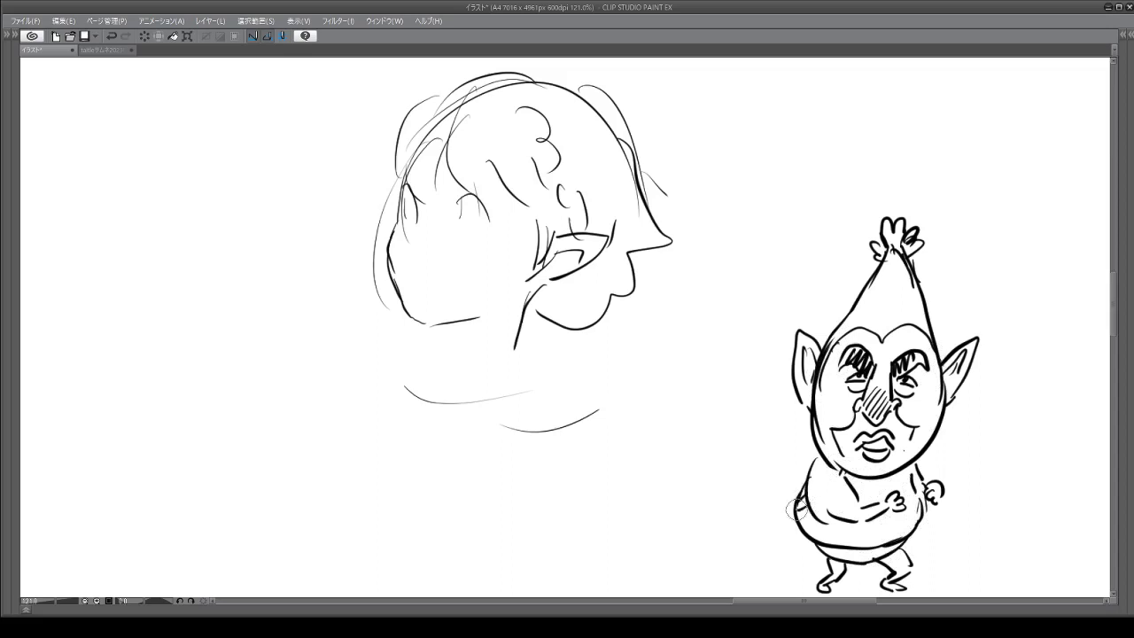
{"action": "mouse_move", "coordinate": [803, 439]}
{"action": "left_mouse_down"}
{"action": "mouse_move", "coordinate": [780, 472]}
{"action": "mouse_move", "coordinate": [792, 528]}
{"action": "left_mouse_up"}
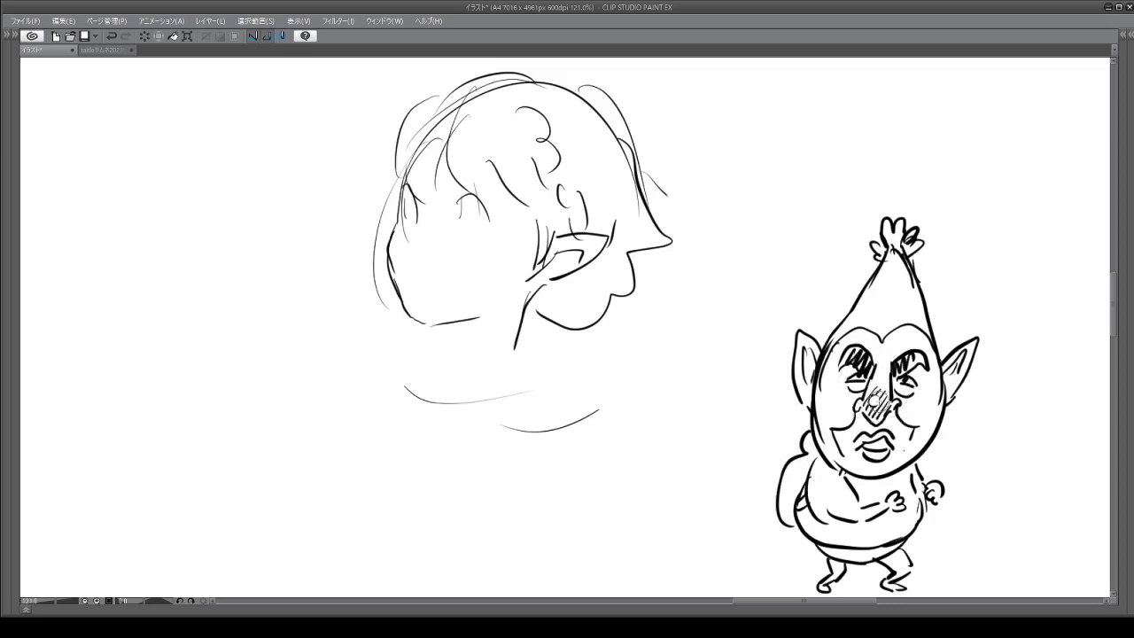
{"action": "mouse_move", "coordinate": [868, 396]}
{"action": "left_mouse_down"}
{"action": "mouse_move", "coordinate": [883, 390]}
{"action": "mouse_move", "coordinate": [884, 401]}
{"action": "mouse_move", "coordinate": [865, 406]}
{"action": "mouse_move", "coordinate": [876, 417]}
{"action": "mouse_move", "coordinate": [916, 401]}
{"action": "mouse_move", "coordinate": [912, 413]}
{"action": "mouse_move", "coordinate": [926, 417]}
{"action": "left_mouse_up"}
{"action": "left_click_drag", "start_coordinate": [835, 395], "coordinate": [847, 416]}
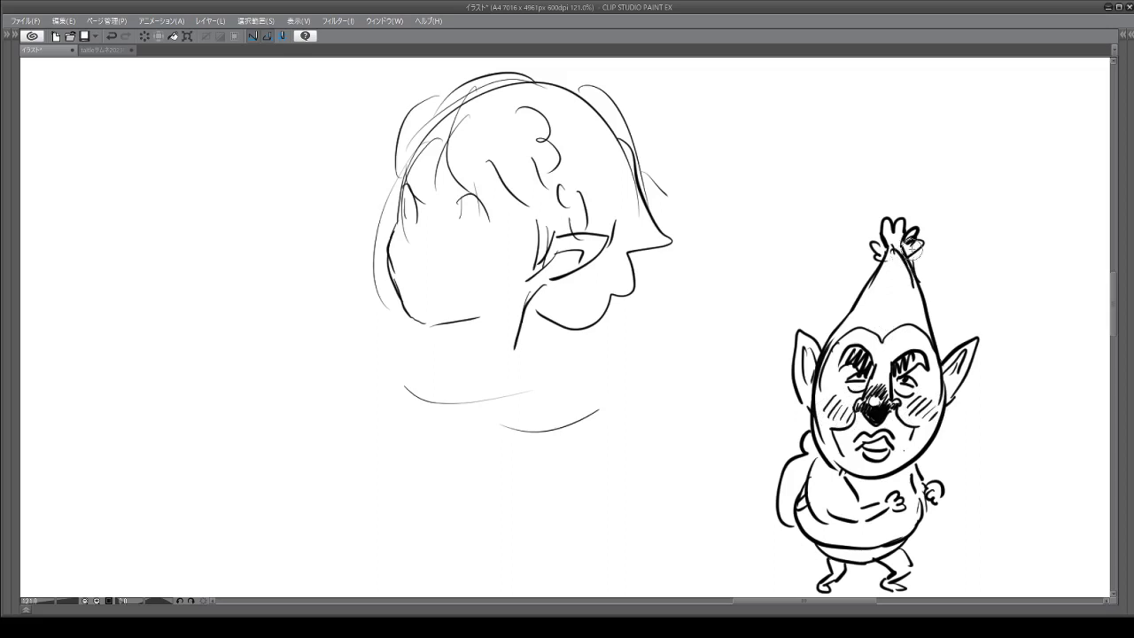
Refine the figure's hood tip and body lines, and rework both eyebrows into solid black peaked shapes.
{"action": "key", "text": "e"}
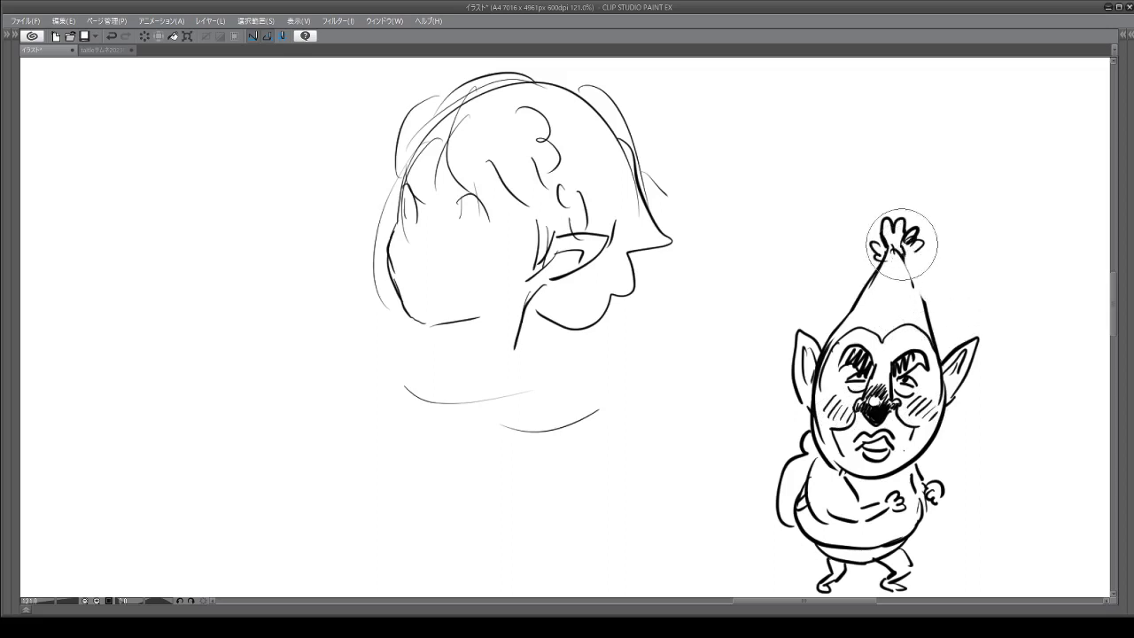
{"action": "left_click_drag", "start_coordinate": [902, 245], "coordinate": [895, 255]}
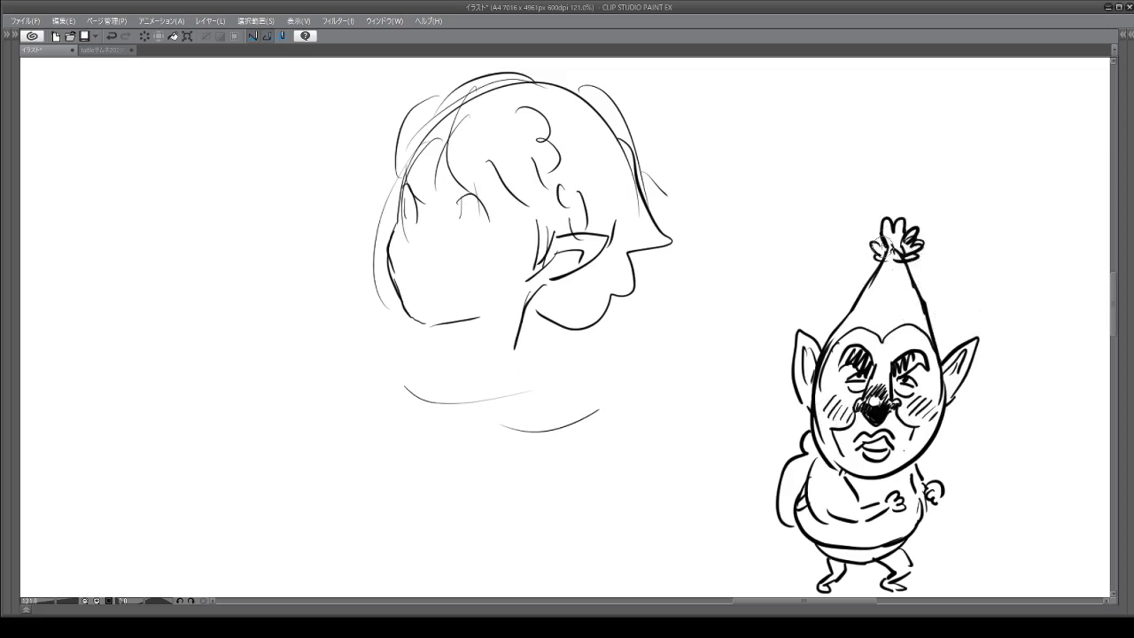
{"action": "left_click_drag", "start_coordinate": [907, 461], "coordinate": [918, 481]}
{"action": "left_click_drag", "start_coordinate": [891, 572], "coordinate": [855, 567]}
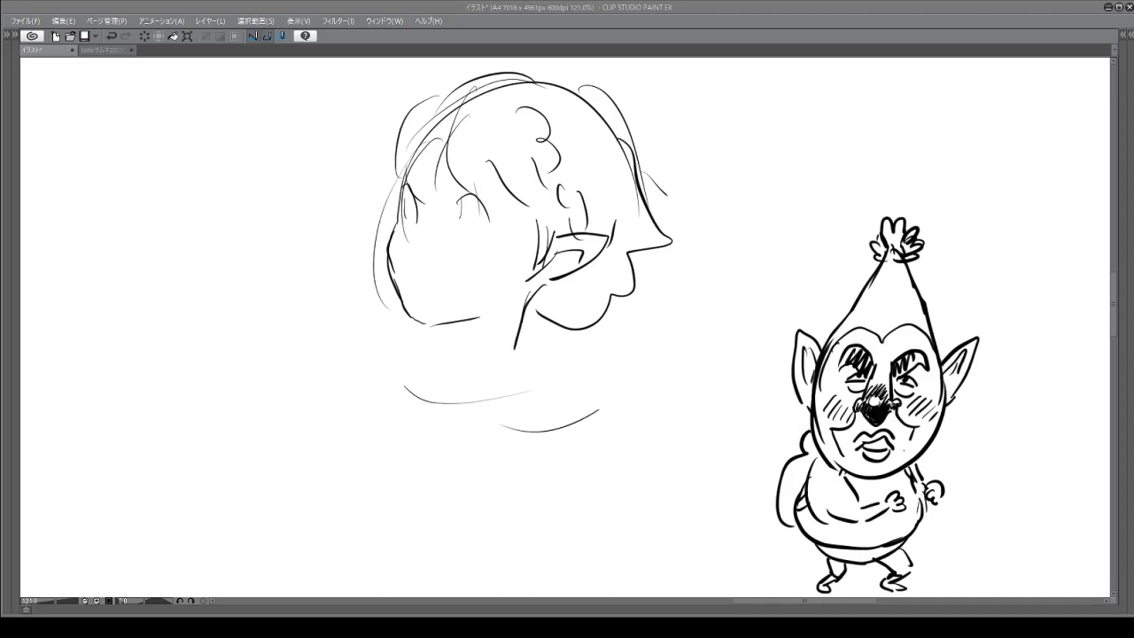
{"action": "mouse_move", "coordinate": [850, 359]}
{"action": "left_mouse_down"}
{"action": "mouse_move", "coordinate": [872, 355]}
{"action": "mouse_move", "coordinate": [851, 372]}
{"action": "mouse_move", "coordinate": [886, 355]}
{"action": "mouse_move", "coordinate": [917, 358]}
{"action": "mouse_move", "coordinate": [903, 335]}
{"action": "mouse_move", "coordinate": [925, 364]}
{"action": "mouse_move", "coordinate": [894, 367]}
{"action": "mouse_move", "coordinate": [909, 355]}
{"action": "mouse_move", "coordinate": [841, 365]}
{"action": "mouse_move", "coordinate": [868, 359]}
{"action": "left_mouse_up"}
{"action": "key", "text": "p"}
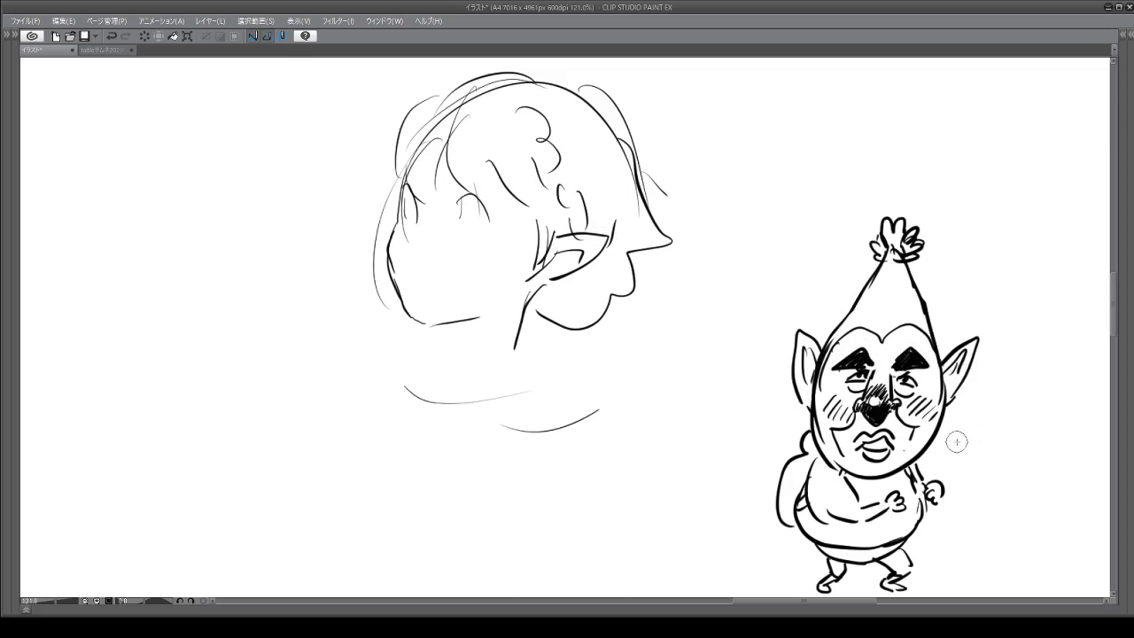
Label the figure 今村さん with the given name above さん, underline it, and write 作った below and ムジュラ初 above.
{"action": "mouse_move", "coordinate": [957, 441]}
{"action": "left_mouse_down"}
{"action": "mouse_move", "coordinate": [988, 455]}
{"action": "mouse_move", "coordinate": [967, 458]}
{"action": "mouse_move", "coordinate": [971, 469]}
{"action": "mouse_move", "coordinate": [995, 453]}
{"action": "mouse_move", "coordinate": [993, 473]}
{"action": "mouse_move", "coordinate": [992, 460]}
{"action": "mouse_move", "coordinate": [1006, 463]}
{"action": "mouse_move", "coordinate": [994, 460]}
{"action": "mouse_move", "coordinate": [993, 442]}
{"action": "mouse_move", "coordinate": [1048, 471]}
{"action": "left_mouse_up"}
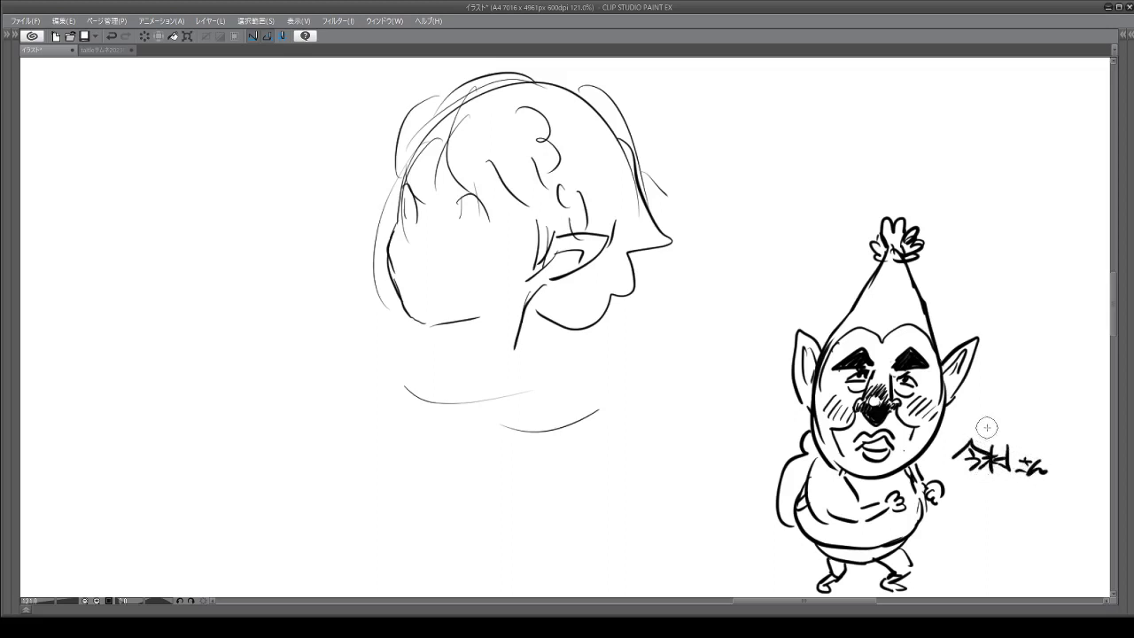
{"action": "mouse_move", "coordinate": [943, 481]}
{"action": "left_mouse_down"}
{"action": "mouse_move", "coordinate": [1031, 478]}
{"action": "mouse_move", "coordinate": [1013, 502]}
{"action": "mouse_move", "coordinate": [1060, 510]}
{"action": "left_mouse_up"}
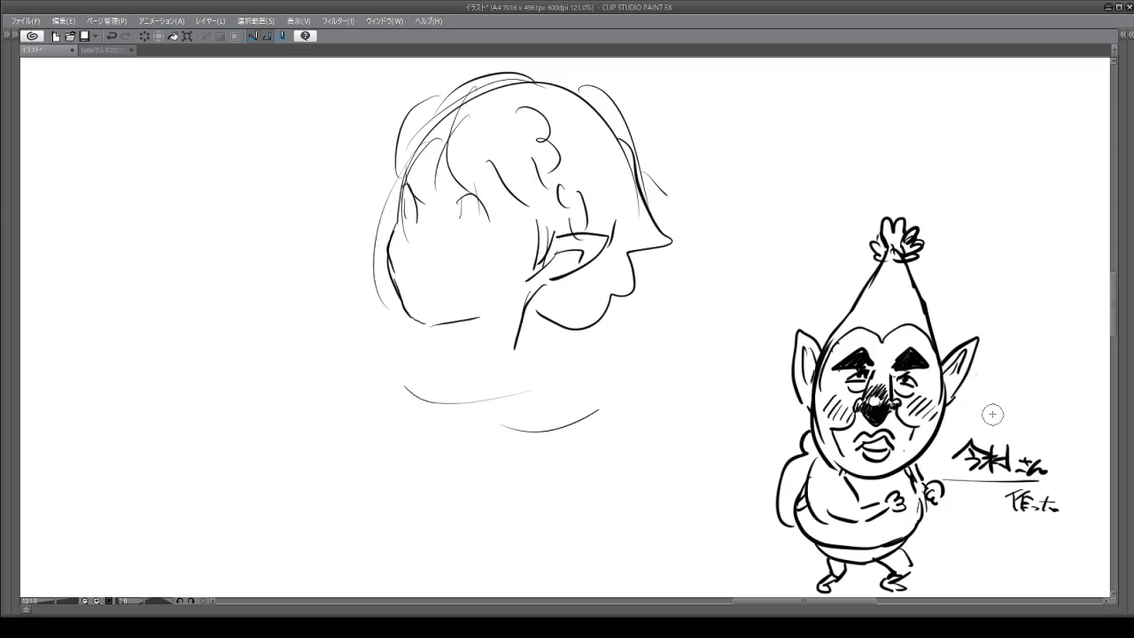
{"action": "mouse_move", "coordinate": [1010, 427]}
{"action": "left_mouse_down"}
{"action": "mouse_move", "coordinate": [1029, 424]}
{"action": "mouse_move", "coordinate": [1017, 443]}
{"action": "mouse_move", "coordinate": [1028, 454]}
{"action": "mouse_move", "coordinate": [1035, 431]}
{"action": "mouse_move", "coordinate": [1052, 463]}
{"action": "left_mouse_up"}
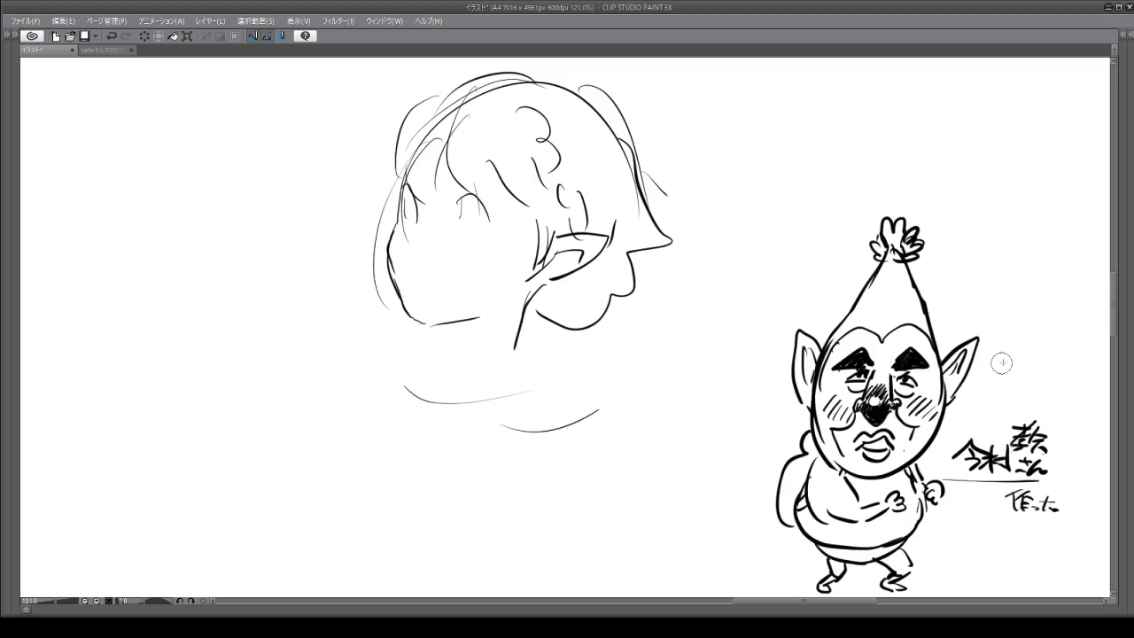
{"action": "mouse_move", "coordinate": [1001, 362]}
{"action": "left_mouse_down"}
{"action": "mouse_move", "coordinate": [990, 382]}
{"action": "mouse_move", "coordinate": [1018, 376]}
{"action": "left_mouse_up"}
{"action": "mouse_move", "coordinate": [1019, 381]}
{"action": "left_mouse_down"}
{"action": "mouse_move", "coordinate": [1045, 373]}
{"action": "mouse_move", "coordinate": [1042, 386]}
{"action": "mouse_move", "coordinate": [1052, 380]}
{"action": "mouse_move", "coordinate": [1086, 409]}
{"action": "left_mouse_up"}
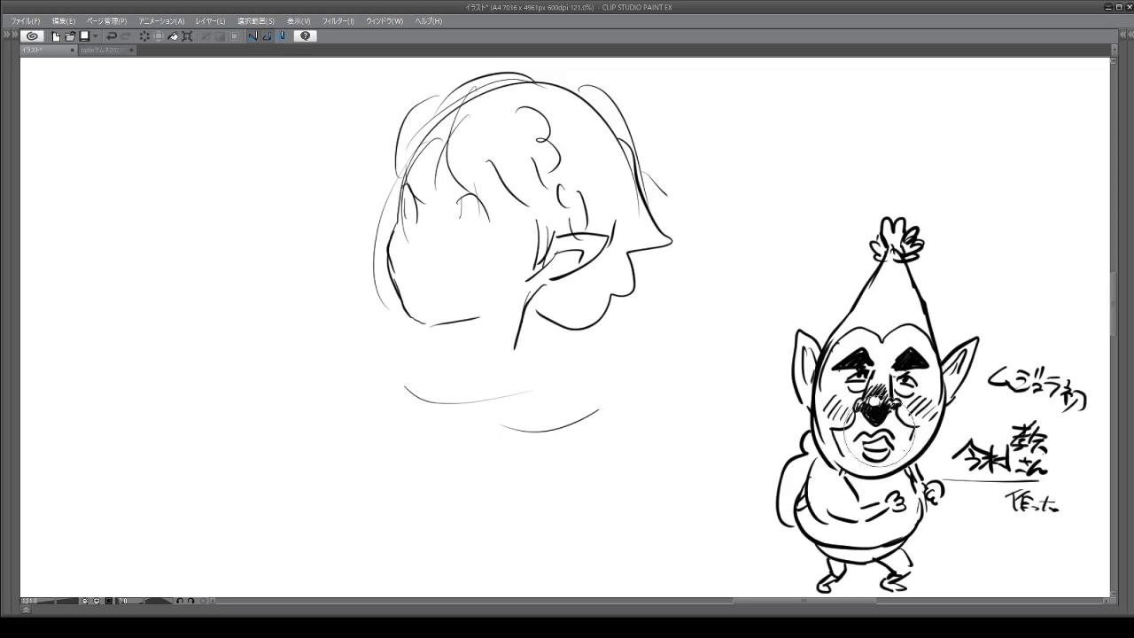
Replace the hooded figure's closed lips with an open smiling mouth, and draw a small flower with a wavy line beside the hood.
{"action": "mouse_move", "coordinate": [877, 432]}
{"action": "left_mouse_down"}
{"action": "mouse_move", "coordinate": [881, 453]}
{"action": "mouse_move", "coordinate": [868, 441]}
{"action": "left_mouse_up"}
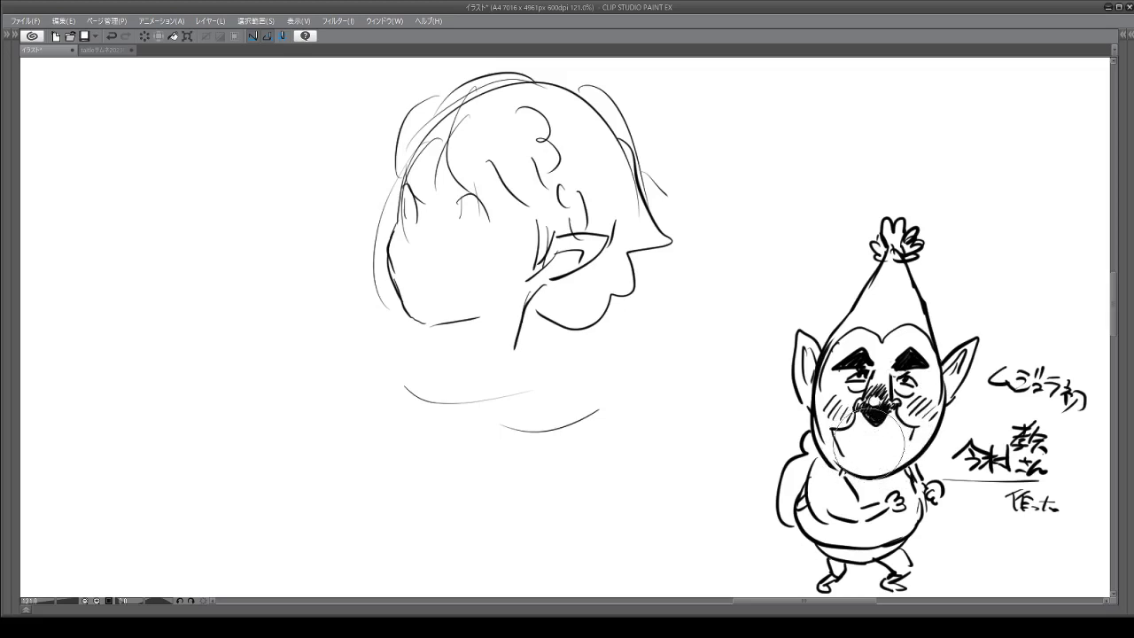
{"action": "key", "text": "p"}
{"action": "mouse_move", "coordinate": [871, 435]}
{"action": "left_mouse_down"}
{"action": "mouse_move", "coordinate": [893, 434]}
{"action": "mouse_move", "coordinate": [857, 434]}
{"action": "mouse_move", "coordinate": [897, 436]}
{"action": "mouse_move", "coordinate": [853, 443]}
{"action": "mouse_move", "coordinate": [873, 453]}
{"action": "mouse_move", "coordinate": [886, 438]}
{"action": "mouse_move", "coordinate": [855, 456]}
{"action": "left_mouse_up"}
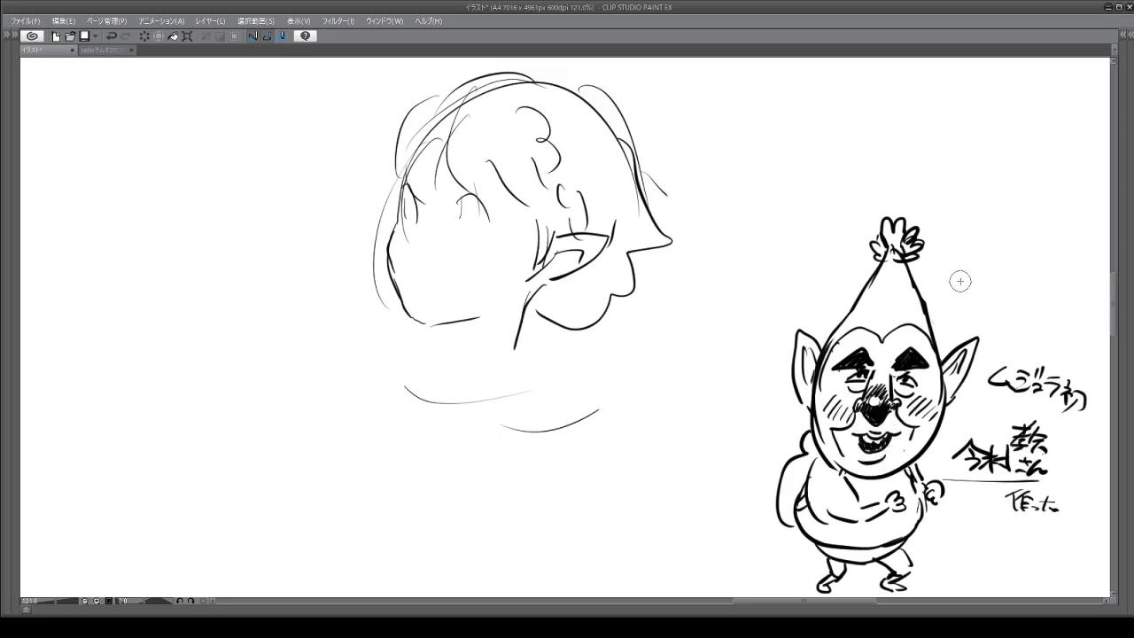
{"action": "mouse_move", "coordinate": [960, 281]}
{"action": "left_mouse_down"}
{"action": "mouse_move", "coordinate": [975, 285]}
{"action": "mouse_move", "coordinate": [957, 289]}
{"action": "mouse_move", "coordinate": [946, 330]}
{"action": "left_mouse_up"}
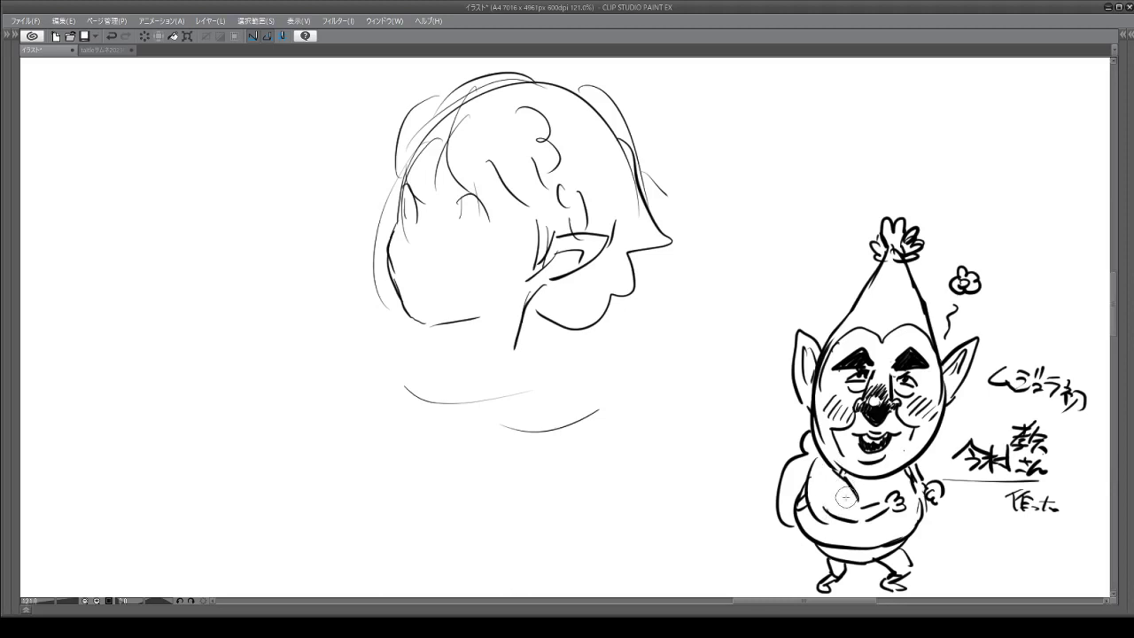
{"action": "mouse_move", "coordinate": [886, 372]}
{"action": "left_mouse_down"}
{"action": "mouse_move", "coordinate": [866, 390]}
{"action": "mouse_move", "coordinate": [879, 398]}
{"action": "left_mouse_up"}
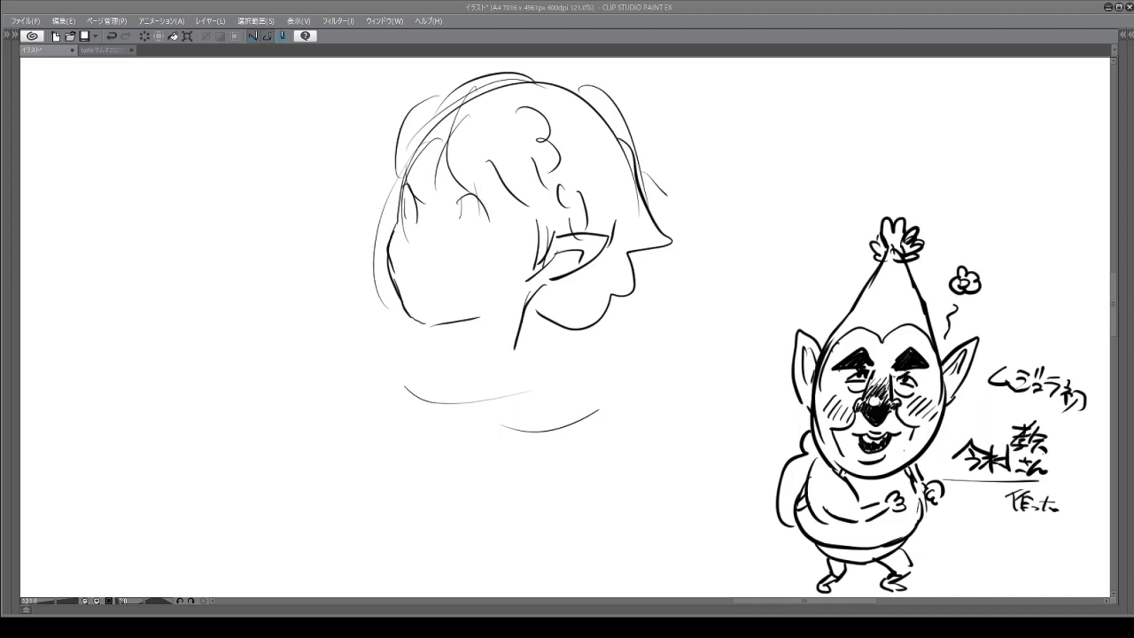
Draw a thin braid hanging in front of the girl's pointed ear and a neck line under the chin, erasing the overlapping strokes.
{"action": "left_click_drag", "start_coordinate": [540, 230], "coordinate": [522, 335]}
{"action": "mouse_move", "coordinate": [539, 293]}
{"action": "left_mouse_down"}
{"action": "mouse_move", "coordinate": [517, 335]}
{"action": "mouse_move", "coordinate": [454, 357]}
{"action": "left_mouse_up"}
{"action": "mouse_move", "coordinate": [528, 297]}
{"action": "left_mouse_down"}
{"action": "mouse_move", "coordinate": [525, 344]}
{"action": "mouse_move", "coordinate": [479, 383]}
{"action": "left_mouse_up"}
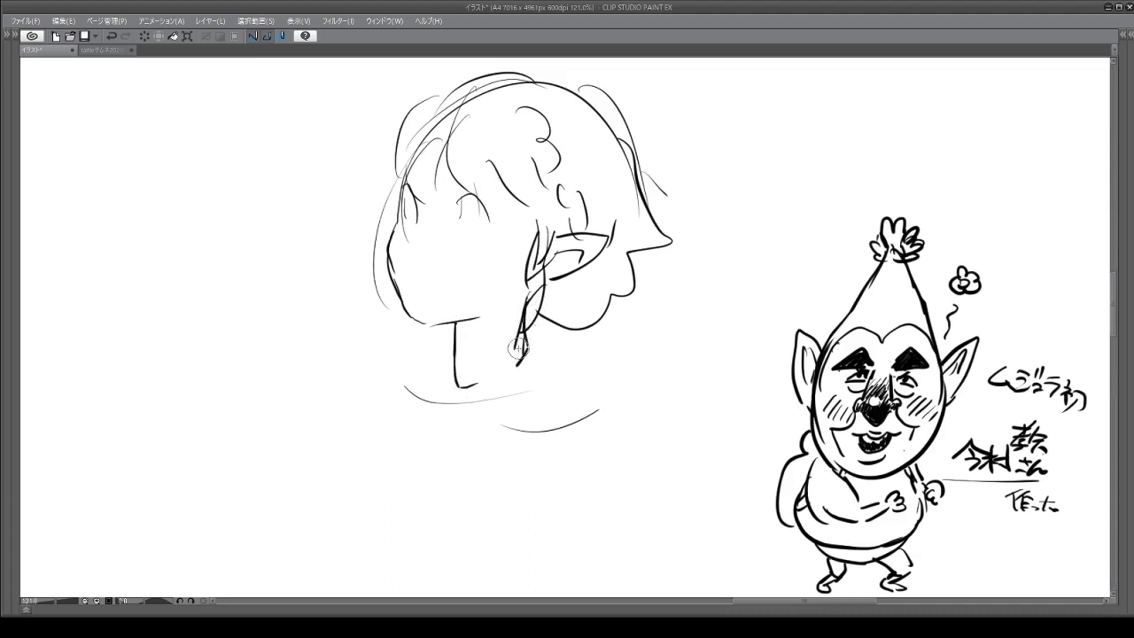
{"action": "key", "text": "e"}
{"action": "mouse_move", "coordinate": [547, 285]}
{"action": "left_mouse_down"}
{"action": "mouse_move", "coordinate": [521, 346]}
{"action": "mouse_move", "coordinate": [531, 287]}
{"action": "mouse_move", "coordinate": [521, 348]}
{"action": "mouse_move", "coordinate": [524, 304]}
{"action": "mouse_move", "coordinate": [519, 329]}
{"action": "left_mouse_up"}
{"action": "key", "text": "p"}
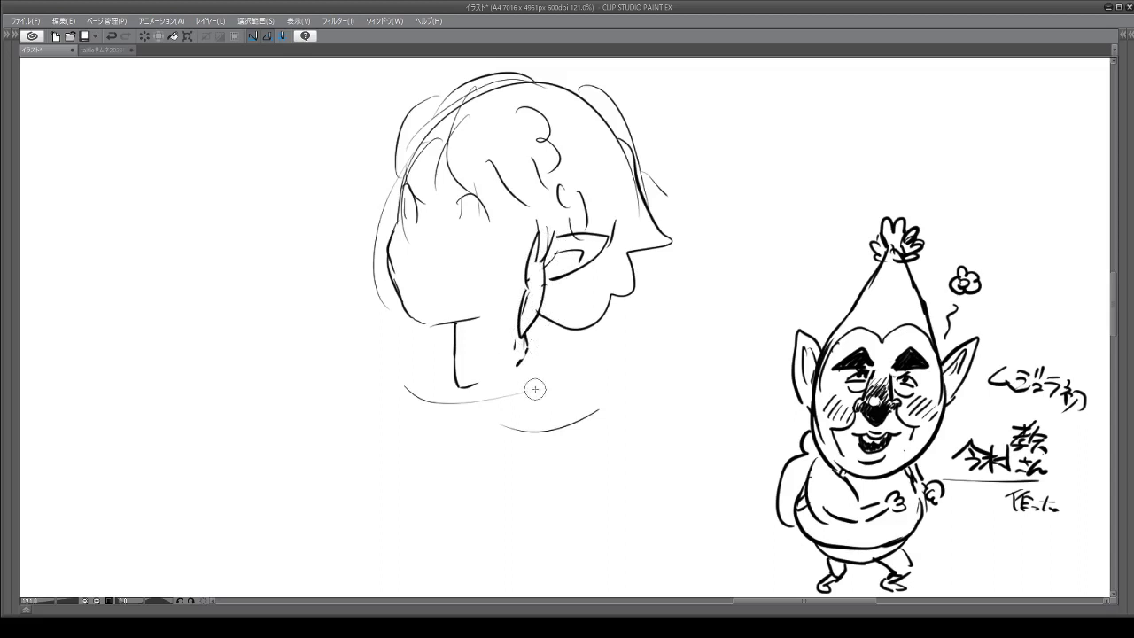
Draw a ruffled scarf around the girl's neck with a wide pointed collar and shoulder line beneath it.
{"action": "left_click_drag", "start_coordinate": [514, 329], "coordinate": [461, 388]}
{"action": "mouse_move", "coordinate": [448, 356]}
{"action": "left_mouse_down"}
{"action": "mouse_move", "coordinate": [436, 392]}
{"action": "mouse_move", "coordinate": [465, 403]}
{"action": "mouse_move", "coordinate": [523, 354]}
{"action": "mouse_move", "coordinate": [551, 357]}
{"action": "mouse_move", "coordinate": [491, 406]}
{"action": "left_mouse_up"}
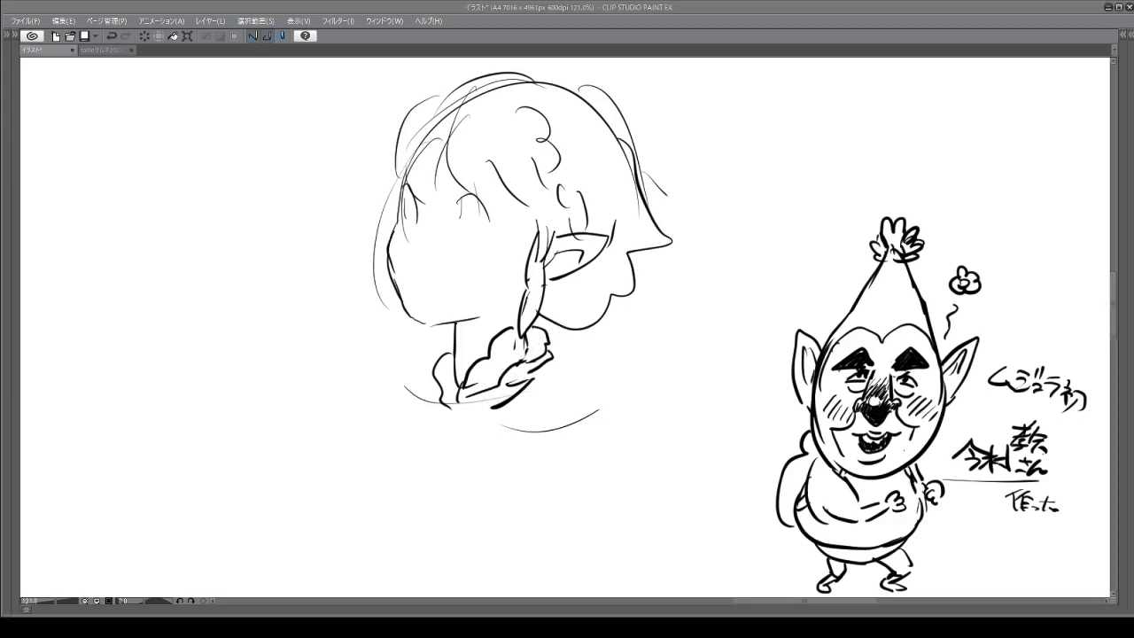
{"action": "mouse_move", "coordinate": [438, 371]}
{"action": "left_mouse_down"}
{"action": "mouse_move", "coordinate": [417, 486]}
{"action": "mouse_move", "coordinate": [459, 425]}
{"action": "mouse_move", "coordinate": [494, 508]}
{"action": "mouse_move", "coordinate": [540, 472]}
{"action": "mouse_move", "coordinate": [575, 392]}
{"action": "left_mouse_up"}
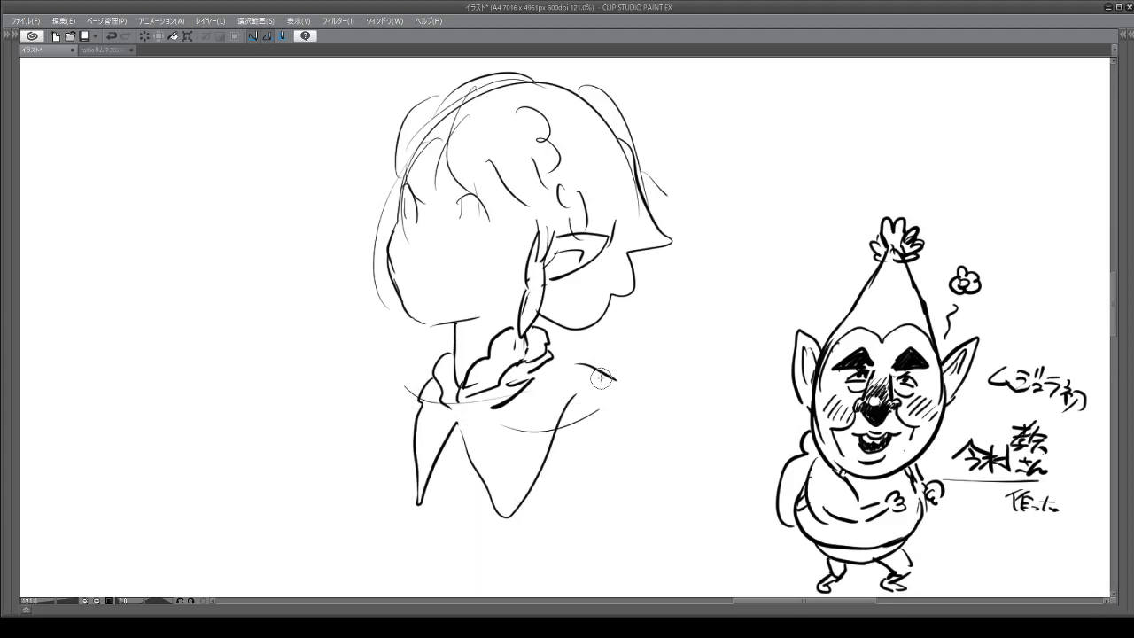
Draw the girl's eyebrows, outline both eyes in bold lines, and add the nose and small mouth.
{"action": "mouse_move", "coordinate": [461, 172]}
{"action": "left_mouse_down"}
{"action": "mouse_move", "coordinate": [489, 167]}
{"action": "mouse_move", "coordinate": [502, 184]}
{"action": "left_mouse_up"}
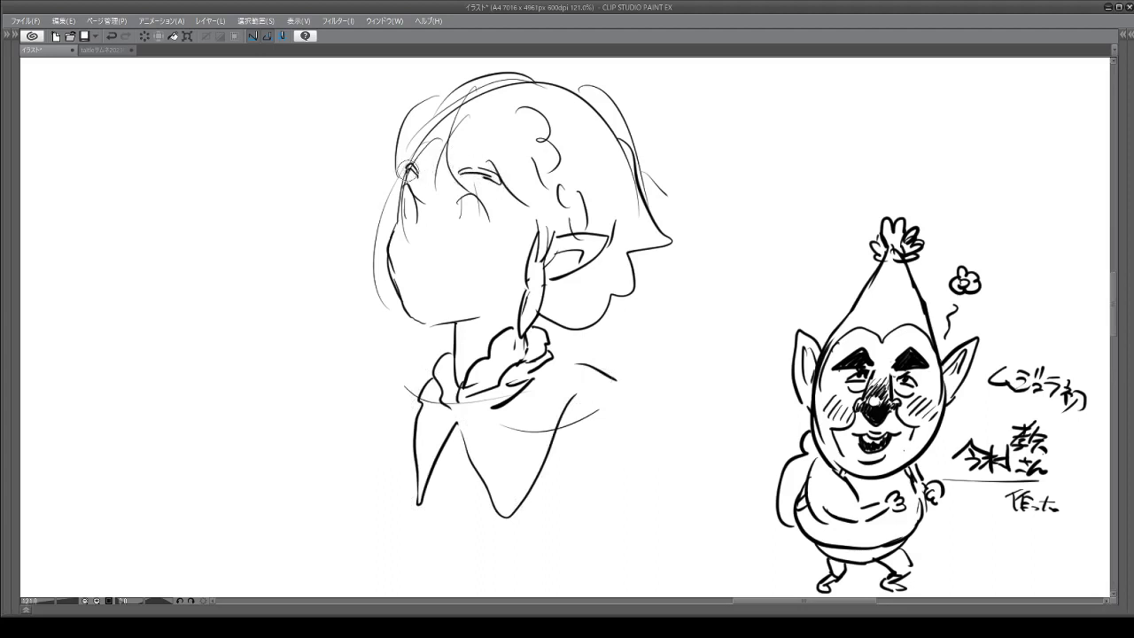
{"action": "left_click_drag", "start_coordinate": [457, 209], "coordinate": [489, 227]}
{"action": "mouse_move", "coordinate": [400, 188]}
{"action": "left_mouse_down"}
{"action": "mouse_move", "coordinate": [405, 232]}
{"action": "mouse_move", "coordinate": [487, 219]}
{"action": "mouse_move", "coordinate": [458, 222]}
{"action": "mouse_move", "coordinate": [480, 219]}
{"action": "mouse_move", "coordinate": [490, 178]}
{"action": "mouse_move", "coordinate": [479, 182]}
{"action": "mouse_move", "coordinate": [495, 183]}
{"action": "mouse_move", "coordinate": [483, 206]}
{"action": "mouse_move", "coordinate": [494, 214]}
{"action": "mouse_move", "coordinate": [457, 209]}
{"action": "mouse_move", "coordinate": [476, 199]}
{"action": "mouse_move", "coordinate": [463, 201]}
{"action": "mouse_move", "coordinate": [489, 226]}
{"action": "left_mouse_up"}
{"action": "key", "text": "e"}
{"action": "key", "text": "p"}
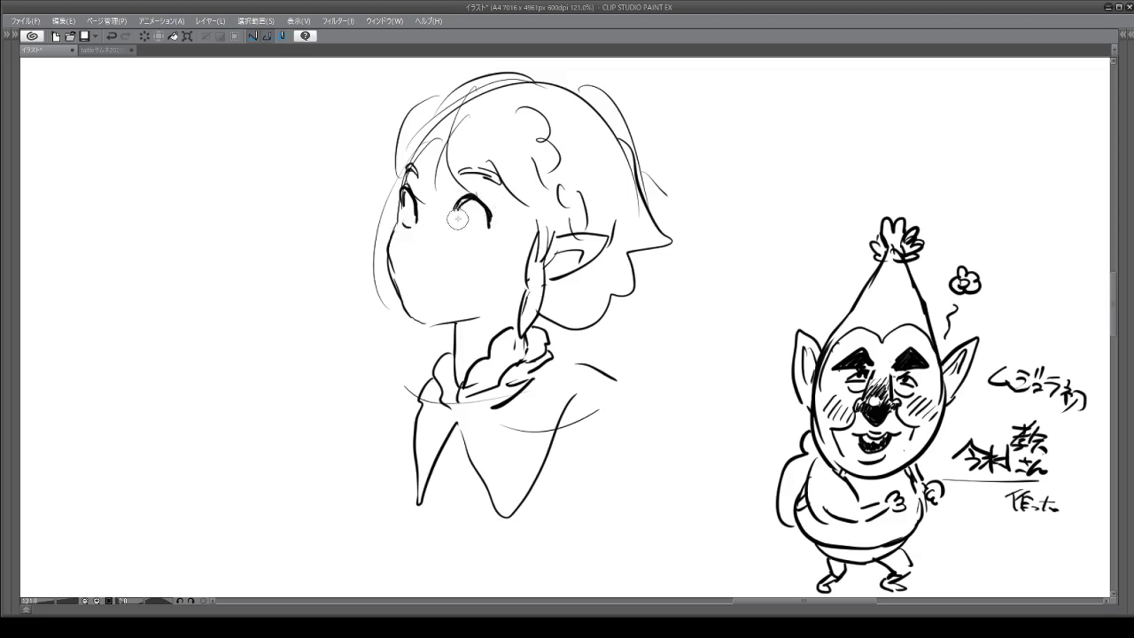
{"action": "left_click_drag", "start_coordinate": [457, 229], "coordinate": [489, 229]}
{"action": "mouse_move", "coordinate": [455, 188]}
{"action": "left_mouse_down"}
{"action": "mouse_move", "coordinate": [459, 198]}
{"action": "mouse_move", "coordinate": [401, 190]}
{"action": "left_mouse_up"}
{"action": "mouse_move", "coordinate": [408, 218]}
{"action": "left_mouse_down"}
{"action": "mouse_move", "coordinate": [404, 246]}
{"action": "mouse_move", "coordinate": [416, 242]}
{"action": "mouse_move", "coordinate": [421, 286]}
{"action": "mouse_move", "coordinate": [413, 280]}
{"action": "mouse_move", "coordinate": [428, 285]}
{"action": "left_mouse_up"}
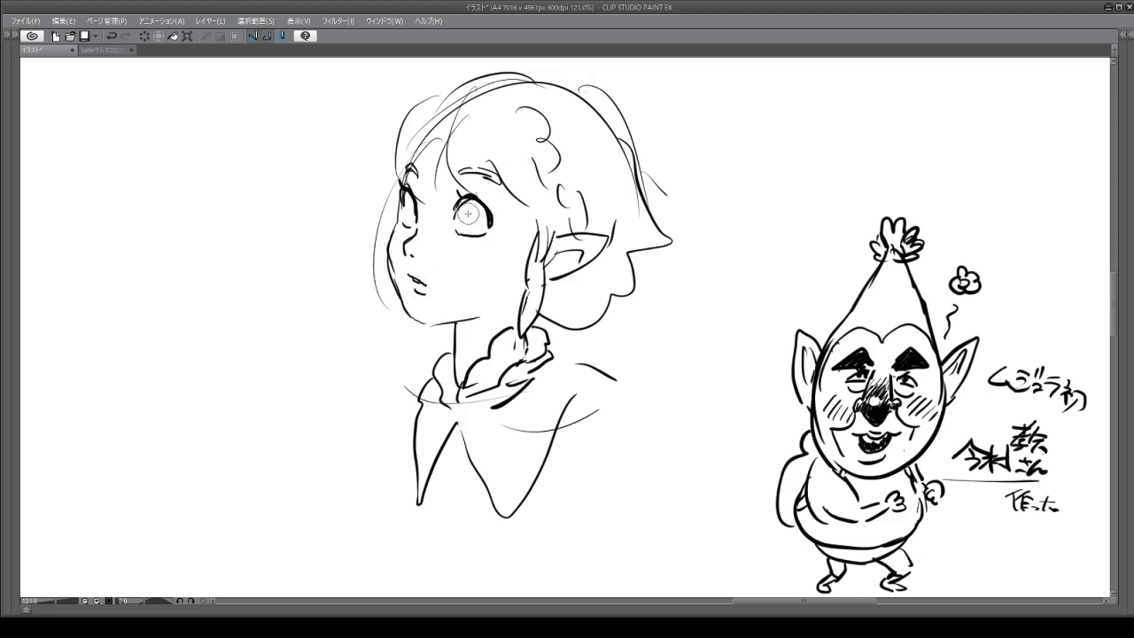
Clean up the outline of the girl's nearer eye, add outer lashes, and draw irises in both eyes.
{"action": "mouse_move", "coordinate": [450, 223]}
{"action": "left_mouse_down"}
{"action": "mouse_move", "coordinate": [471, 237]}
{"action": "mouse_move", "coordinate": [484, 227]}
{"action": "left_mouse_up"}
{"action": "key", "text": "e"}
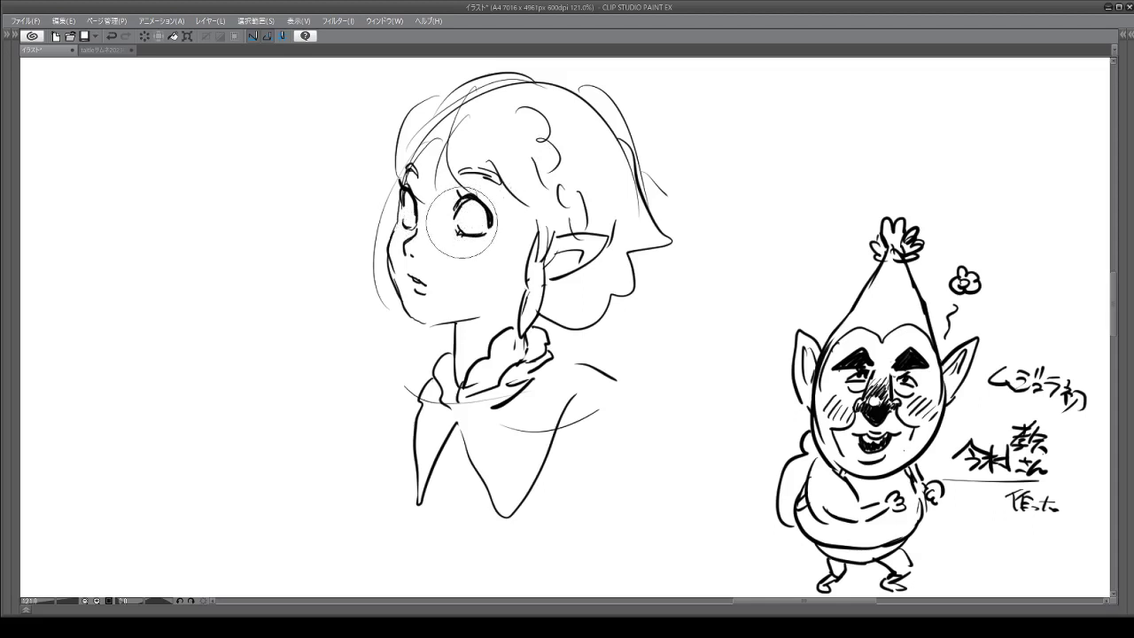
{"action": "left_click_drag", "start_coordinate": [460, 221], "coordinate": [484, 212]}
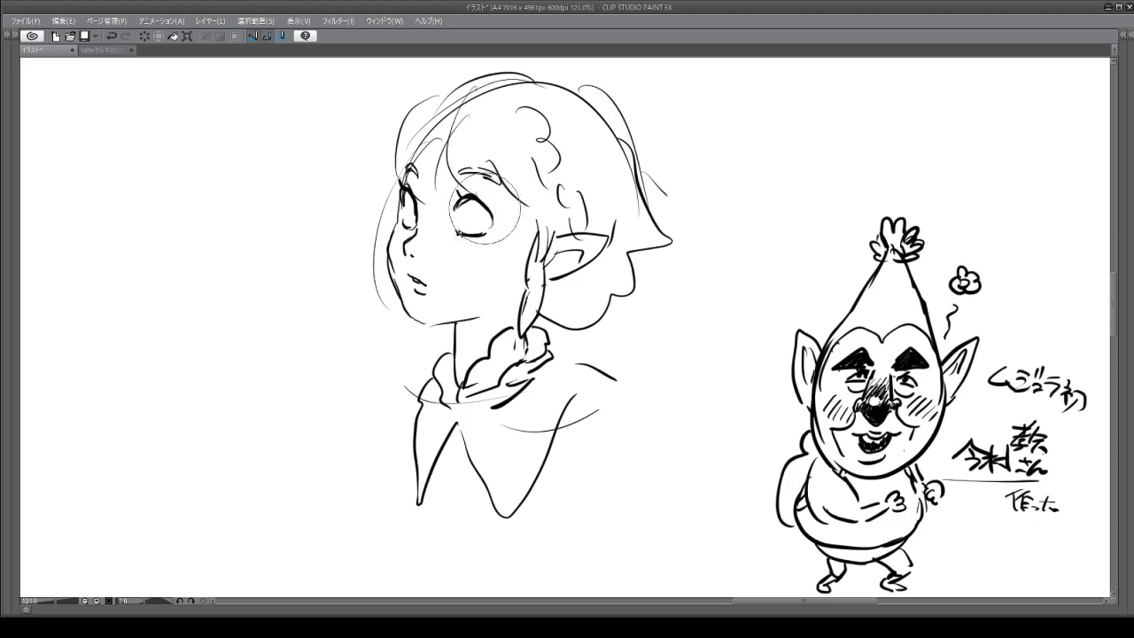
{"action": "key", "text": "p"}
{"action": "left_click_drag", "start_coordinate": [469, 207], "coordinate": [503, 218]}
{"action": "mouse_move", "coordinate": [469, 205]}
{"action": "left_mouse_down"}
{"action": "mouse_move", "coordinate": [459, 222]}
{"action": "mouse_move", "coordinate": [475, 232]}
{"action": "mouse_move", "coordinate": [484, 218]}
{"action": "left_mouse_up"}
{"action": "left_click_drag", "start_coordinate": [409, 202], "coordinate": [416, 225]}
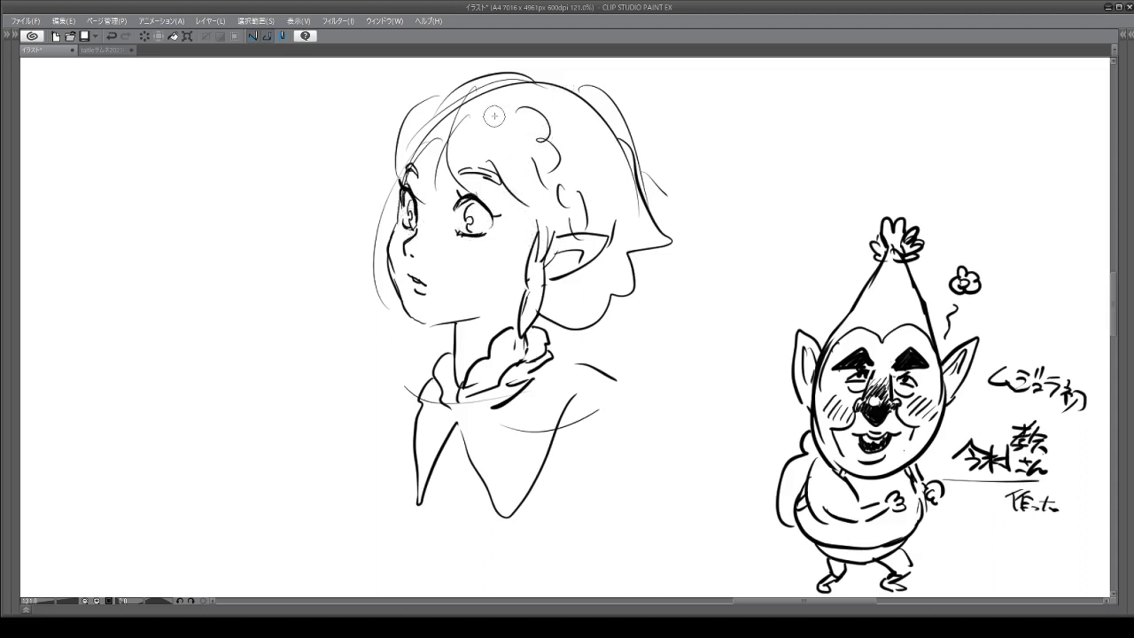
Extend the braided hair across the girl's crown, firm up the jaw with a chin shadow, and add hair tips at both sides.
{"action": "mouse_move", "coordinate": [481, 115]}
{"action": "left_mouse_down"}
{"action": "mouse_move", "coordinate": [505, 105]}
{"action": "mouse_move", "coordinate": [523, 155]}
{"action": "left_mouse_up"}
{"action": "mouse_move", "coordinate": [434, 107]}
{"action": "left_mouse_down"}
{"action": "mouse_move", "coordinate": [465, 82]}
{"action": "mouse_move", "coordinate": [427, 124]}
{"action": "left_mouse_up"}
{"action": "mouse_move", "coordinate": [409, 319]}
{"action": "left_mouse_down"}
{"action": "mouse_move", "coordinate": [427, 328]}
{"action": "mouse_move", "coordinate": [472, 314]}
{"action": "mouse_move", "coordinate": [462, 331]}
{"action": "mouse_move", "coordinate": [467, 314]}
{"action": "left_mouse_up"}
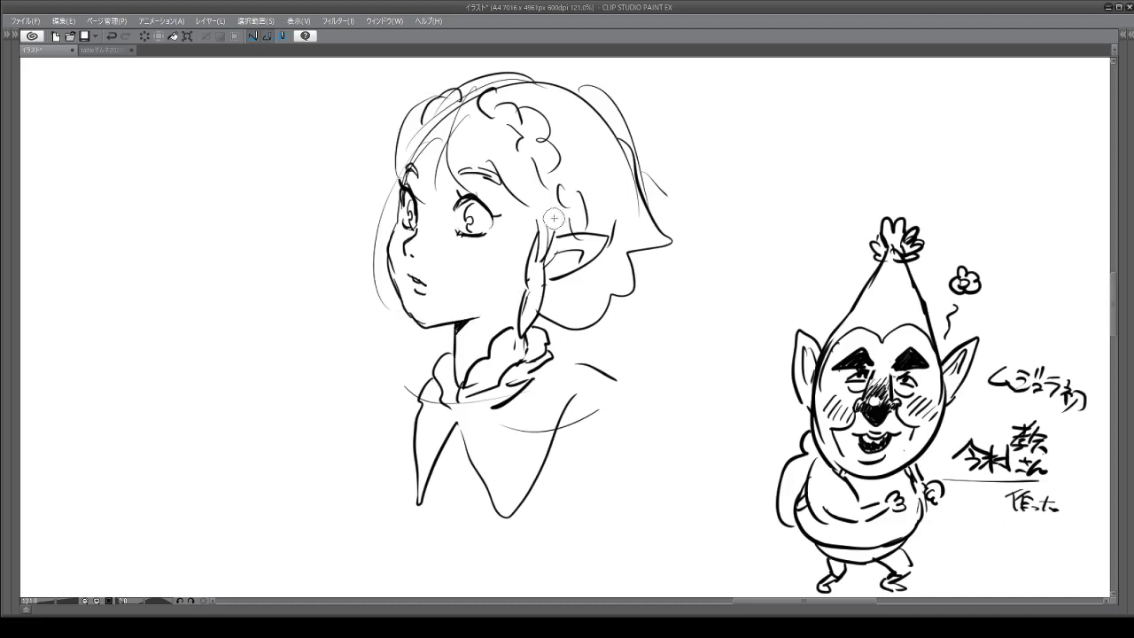
{"action": "left_click_drag", "start_coordinate": [381, 294], "coordinate": [401, 350]}
{"action": "mouse_move", "coordinate": [598, 296]}
{"action": "left_mouse_down"}
{"action": "mouse_move", "coordinate": [554, 359]}
{"action": "mouse_move", "coordinate": [572, 321]}
{"action": "left_mouse_up"}
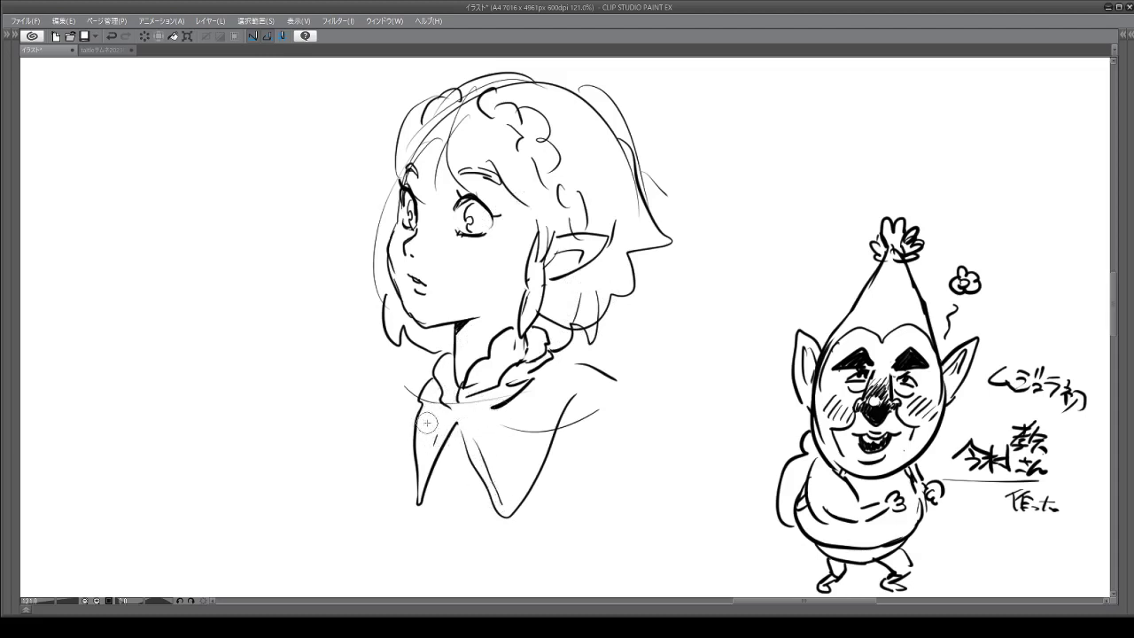
Outline the girl's chest with a few cloth folds and draw the rounded shoulder and puffed sleeve.
{"action": "mouse_move", "coordinate": [415, 447]}
{"action": "left_mouse_down"}
{"action": "mouse_move", "coordinate": [396, 499]}
{"action": "mouse_move", "coordinate": [461, 530]}
{"action": "left_mouse_up"}
{"action": "left_click_drag", "start_coordinate": [453, 514], "coordinate": [474, 535]}
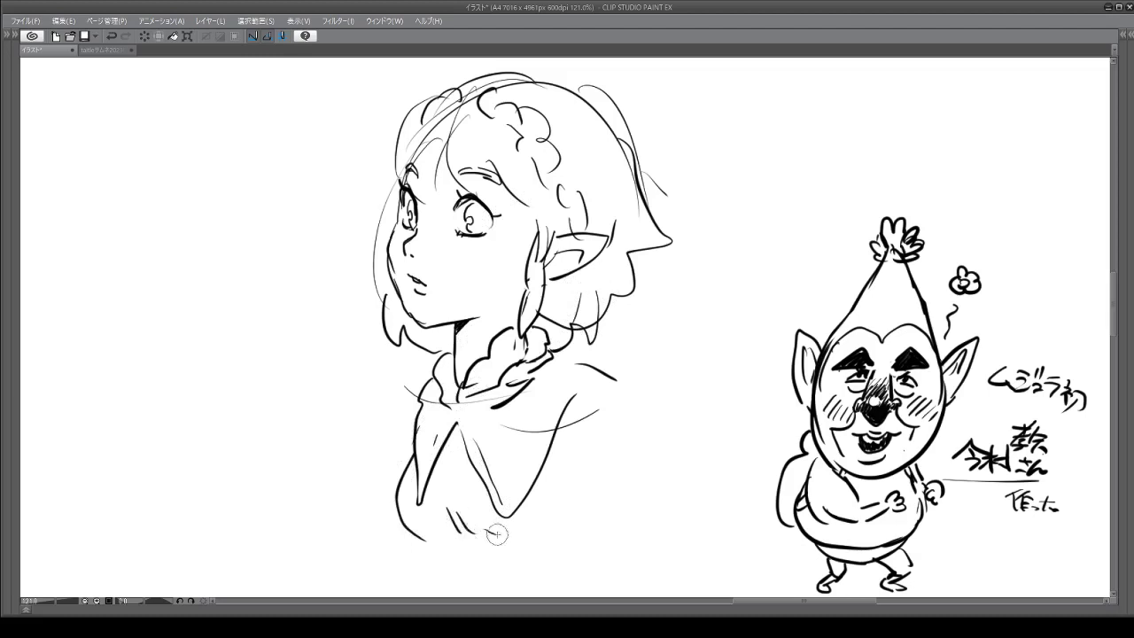
{"action": "left_click_drag", "start_coordinate": [577, 376], "coordinate": [620, 390]}
{"action": "mouse_move", "coordinate": [571, 462]}
{"action": "left_mouse_down"}
{"action": "mouse_move", "coordinate": [641, 423]}
{"action": "mouse_move", "coordinate": [648, 464]}
{"action": "left_mouse_up"}
{"action": "left_click_drag", "start_coordinate": [578, 492], "coordinate": [617, 503]}
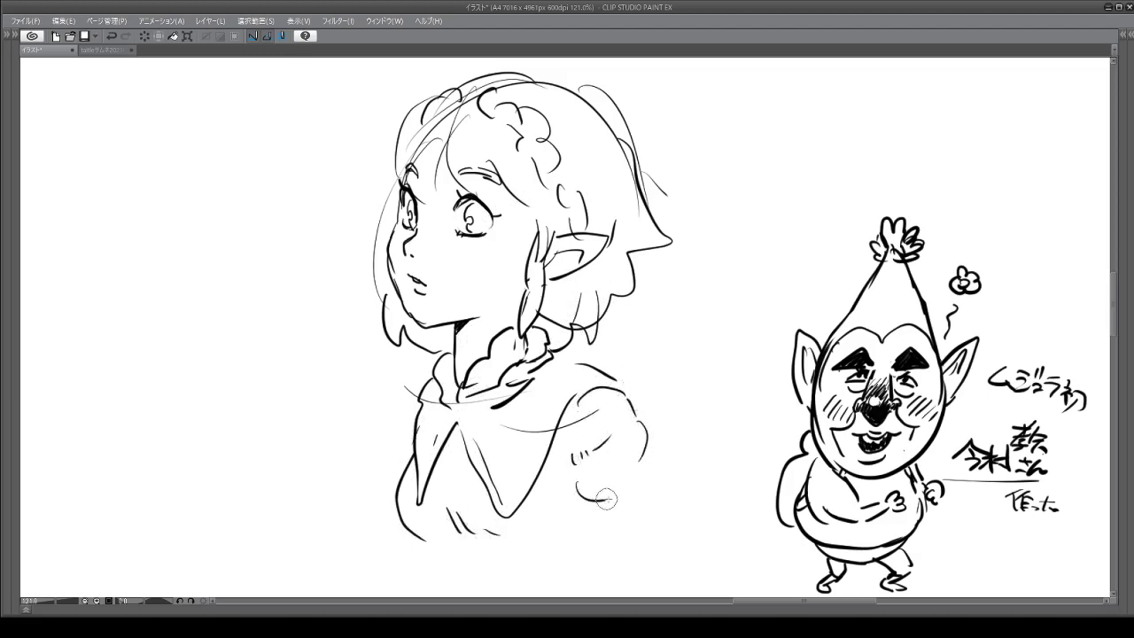
{"action": "left_click_drag", "start_coordinate": [648, 466], "coordinate": [634, 488]}
{"action": "left_click_drag", "start_coordinate": [567, 473], "coordinate": [582, 503]}
Continue the crown braid down to the ear, add highlights to the nearer eye, and draw the torso's side line below the sleeve.
{"action": "mouse_move", "coordinate": [555, 156]}
{"action": "left_mouse_down"}
{"action": "mouse_move", "coordinate": [542, 201]}
{"action": "mouse_move", "coordinate": [569, 204]}
{"action": "left_mouse_up"}
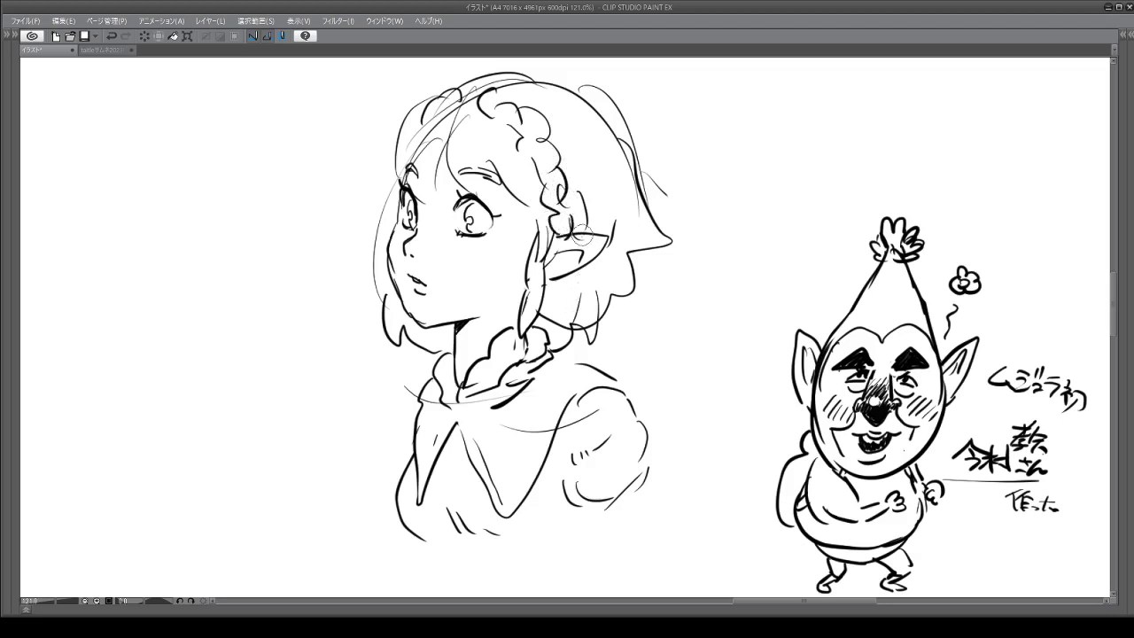
{"action": "left_click_drag", "start_coordinate": [474, 200], "coordinate": [479, 208]}
{"action": "mouse_move", "coordinate": [544, 427]}
{"action": "left_mouse_down"}
{"action": "mouse_move", "coordinate": [537, 506]}
{"action": "mouse_move", "coordinate": [567, 537]}
{"action": "left_mouse_up"}
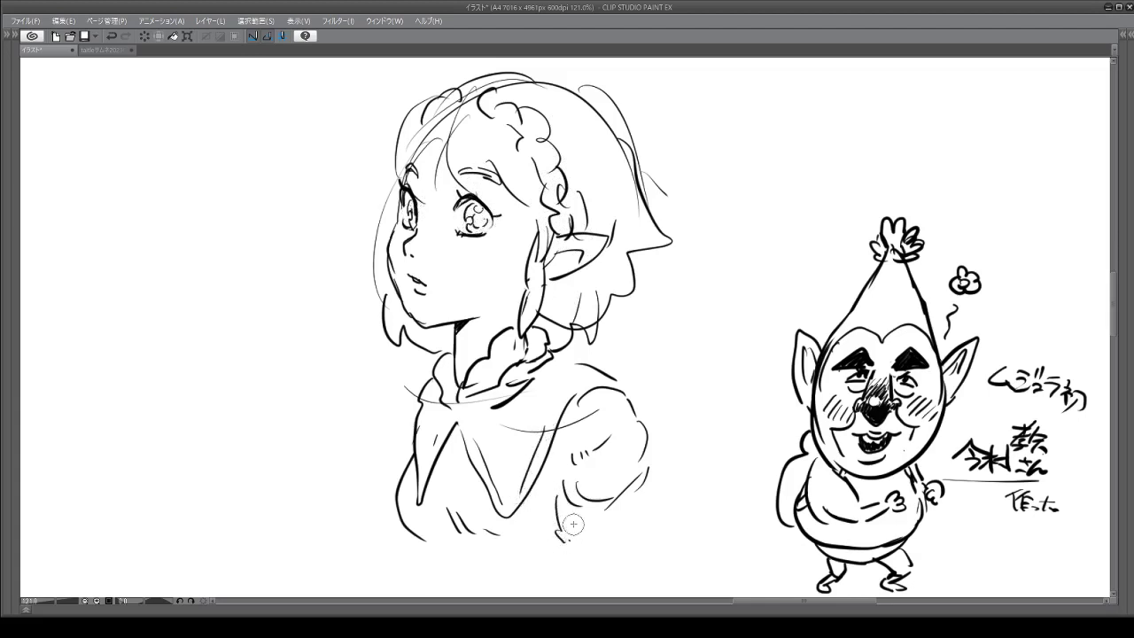
Erase the stray arc beside the girl's cheek and draw pointed hair locks on both sides plus bangs over the forehead.
{"action": "key", "text": "e"}
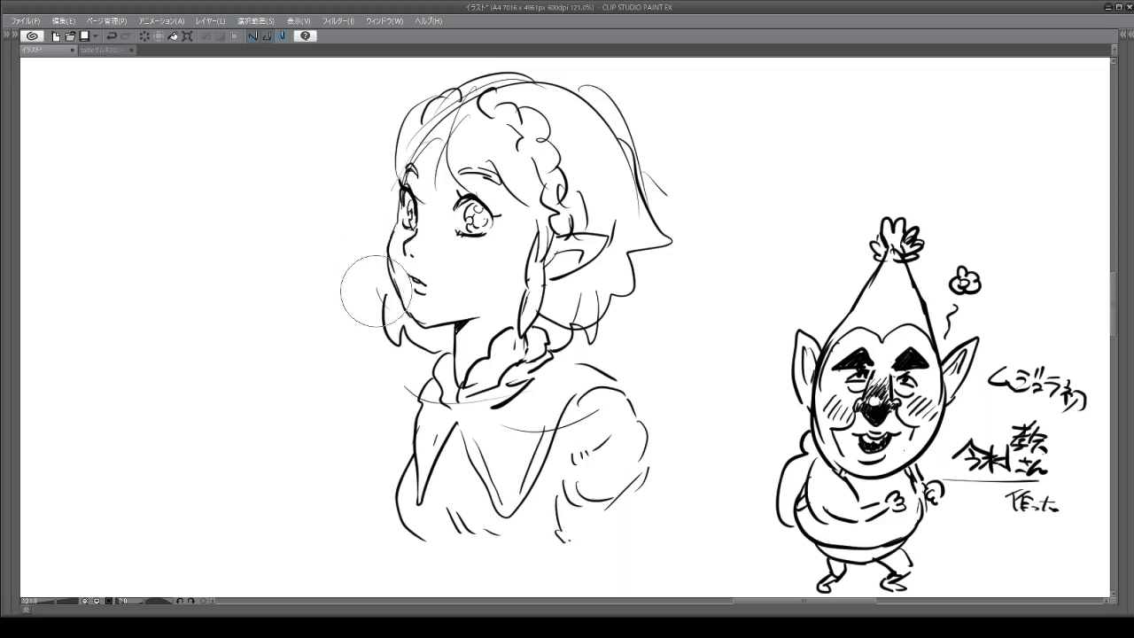
{"action": "key", "text": "p"}
{"action": "mouse_move", "coordinate": [388, 234]}
{"action": "left_mouse_down"}
{"action": "mouse_move", "coordinate": [361, 283]}
{"action": "mouse_move", "coordinate": [381, 316]}
{"action": "left_mouse_up"}
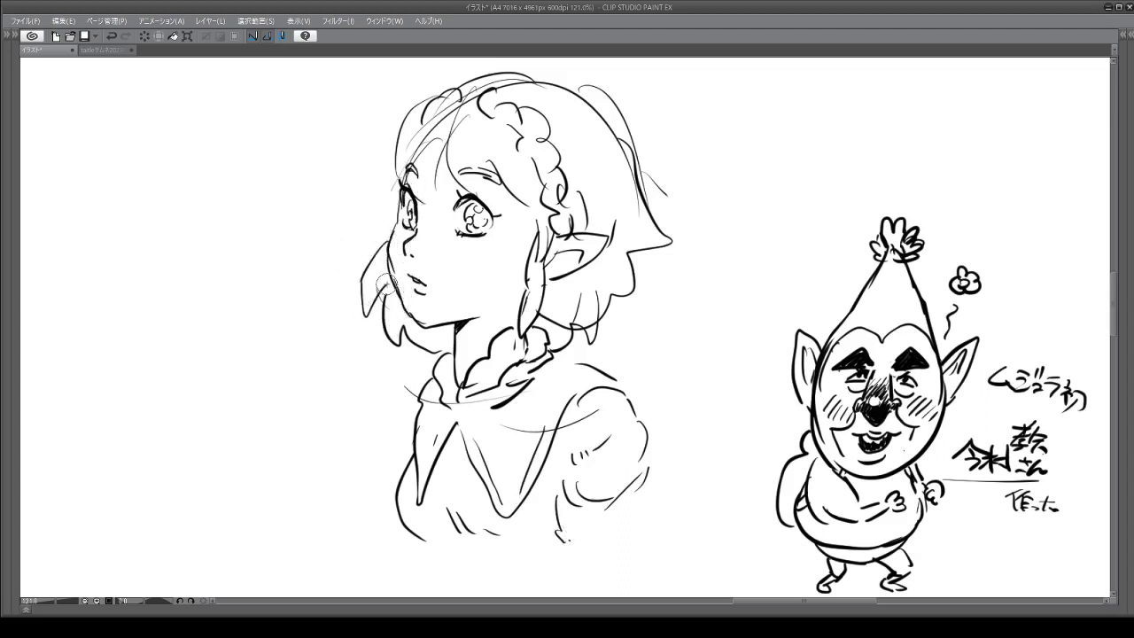
{"action": "left_click_drag", "start_coordinate": [396, 271], "coordinate": [388, 321]}
{"action": "left_click_drag", "start_coordinate": [576, 281], "coordinate": [566, 324]}
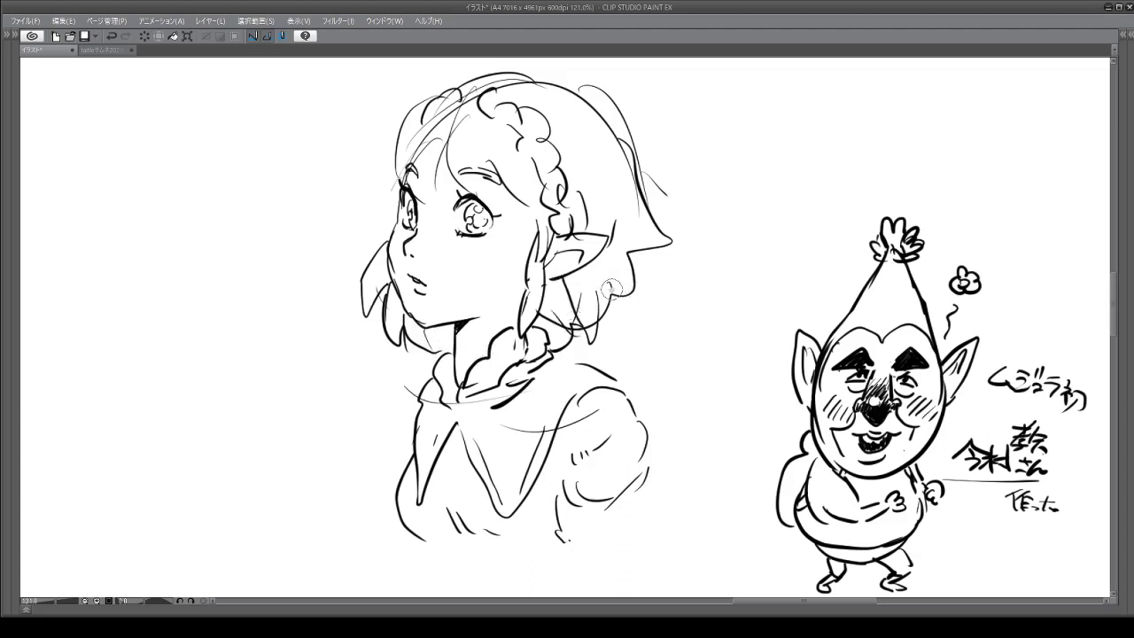
{"action": "left_click_drag", "start_coordinate": [612, 286], "coordinate": [603, 359]}
{"action": "left_click_drag", "start_coordinate": [443, 170], "coordinate": [477, 174]}
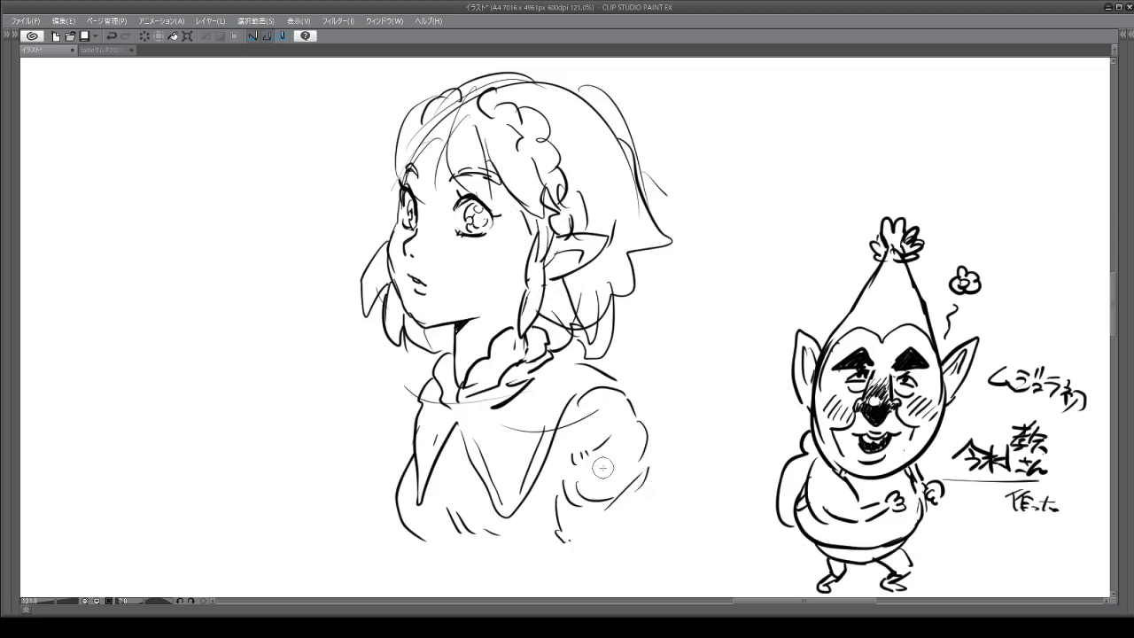
Add the sleeve's cuff and draw a patterned belt with a round emblem buckle across the girl's waist.
{"action": "mouse_move", "coordinate": [636, 465]}
{"action": "left_mouse_down"}
{"action": "mouse_move", "coordinate": [608, 537]}
{"action": "mouse_move", "coordinate": [653, 481]}
{"action": "mouse_move", "coordinate": [624, 503]}
{"action": "left_mouse_up"}
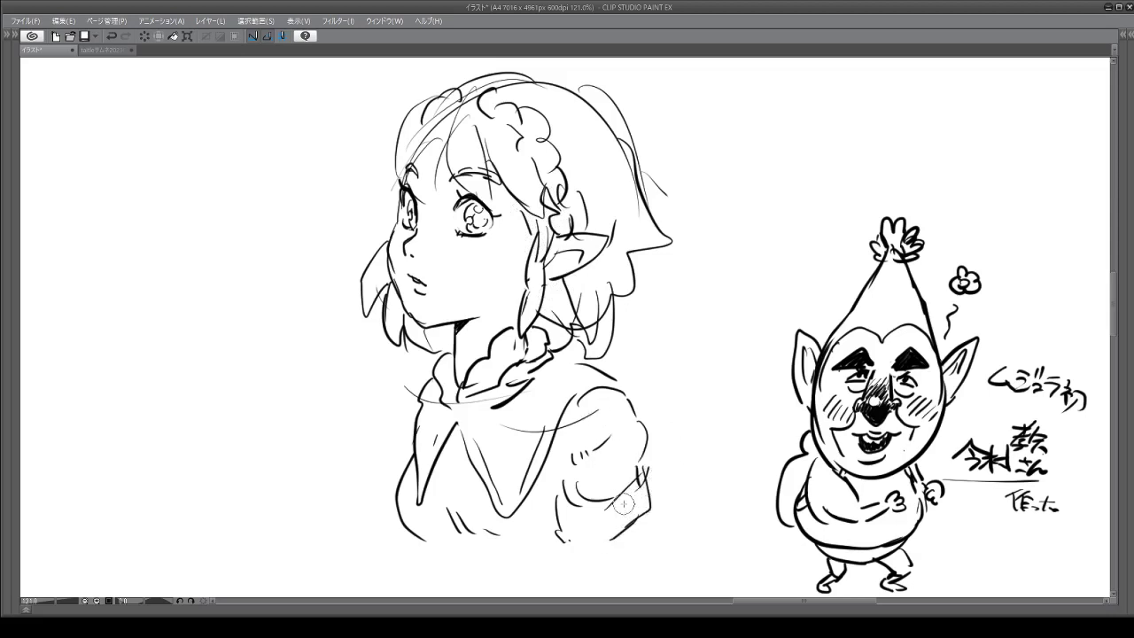
{"action": "mouse_move", "coordinate": [435, 538]}
{"action": "left_mouse_down"}
{"action": "mouse_move", "coordinate": [478, 540]}
{"action": "mouse_move", "coordinate": [555, 522]}
{"action": "left_mouse_up"}
{"action": "mouse_move", "coordinate": [425, 539]}
{"action": "left_mouse_down"}
{"action": "mouse_move", "coordinate": [510, 544]}
{"action": "mouse_move", "coordinate": [434, 537]}
{"action": "mouse_move", "coordinate": [452, 554]}
{"action": "mouse_move", "coordinate": [466, 549]}
{"action": "mouse_move", "coordinate": [434, 543]}
{"action": "mouse_move", "coordinate": [442, 572]}
{"action": "mouse_move", "coordinate": [437, 544]}
{"action": "mouse_move", "coordinate": [462, 570]}
{"action": "mouse_move", "coordinate": [506, 551]}
{"action": "mouse_move", "coordinate": [540, 559]}
{"action": "mouse_move", "coordinate": [489, 550]}
{"action": "mouse_move", "coordinate": [507, 574]}
{"action": "mouse_move", "coordinate": [537, 553]}
{"action": "mouse_move", "coordinate": [563, 567]}
{"action": "left_mouse_up"}
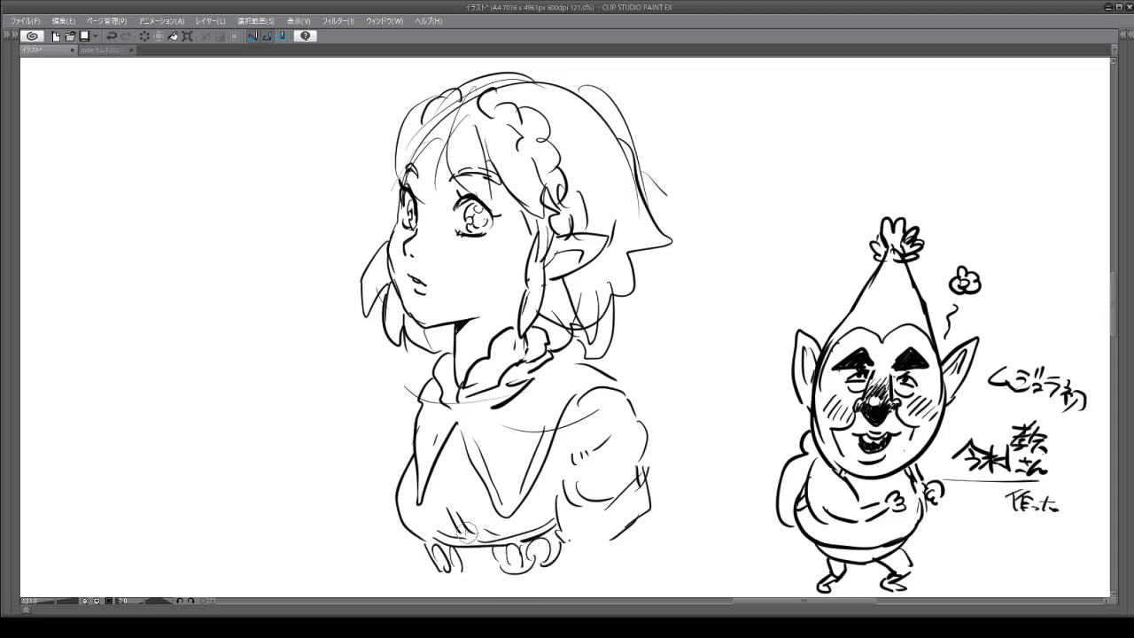
{"action": "mouse_move", "coordinate": [453, 537]}
{"action": "left_mouse_down"}
{"action": "mouse_move", "coordinate": [463, 569]}
{"action": "mouse_move", "coordinate": [496, 584]}
{"action": "mouse_move", "coordinate": [470, 542]}
{"action": "mouse_move", "coordinate": [486, 570]}
{"action": "mouse_move", "coordinate": [442, 574]}
{"action": "mouse_move", "coordinate": [567, 574]}
{"action": "left_mouse_up"}
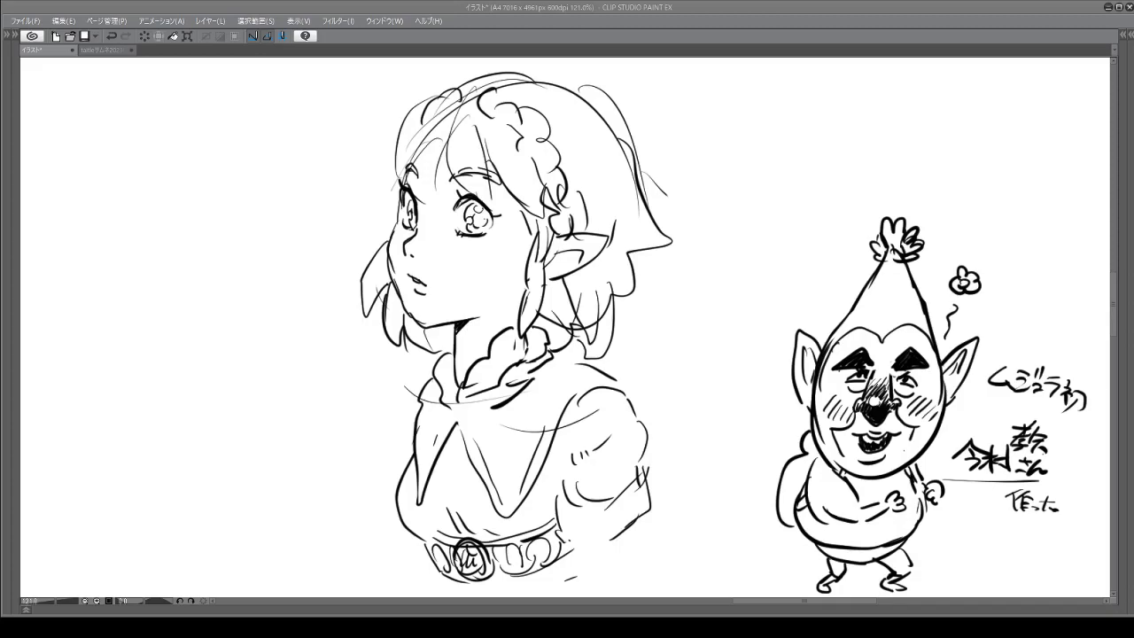
Review the film earnings list, the Zelda release timeline and the coloured illustration with its surrounding notes.
{"action": "left_click_drag", "start_coordinate": [773, 611], "coordinate": [686, 612]}
{"action": "scroll", "coordinate": [643, 526], "scroll_direction": "down", "scroll_amount": 5}
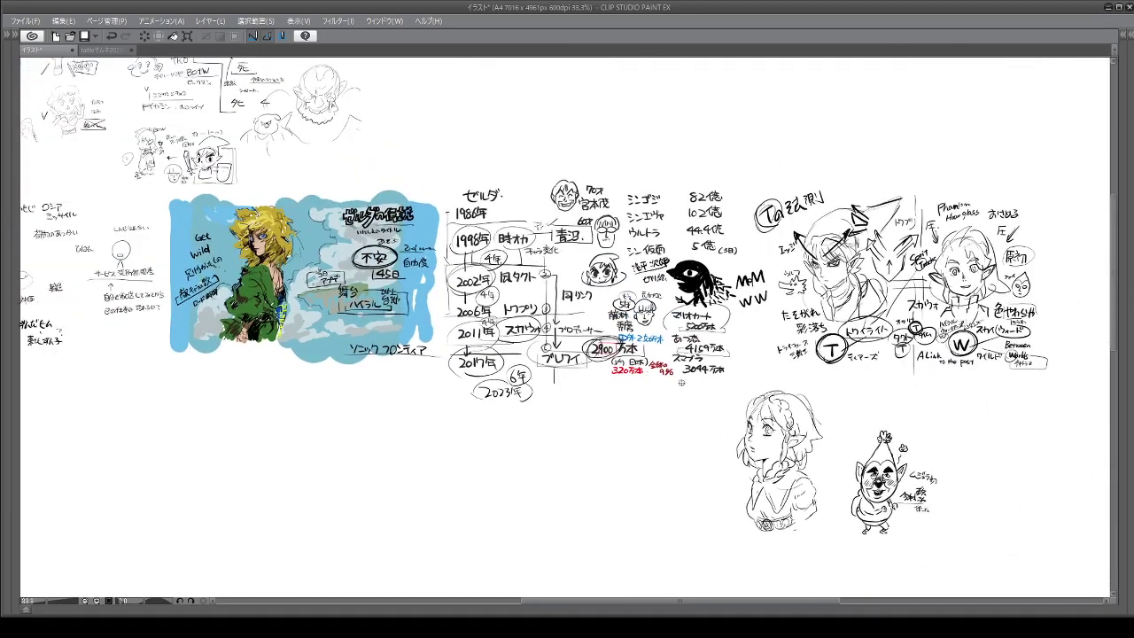
{"action": "scroll", "coordinate": [654, 171], "scroll_direction": "up", "scroll_amount": 3}
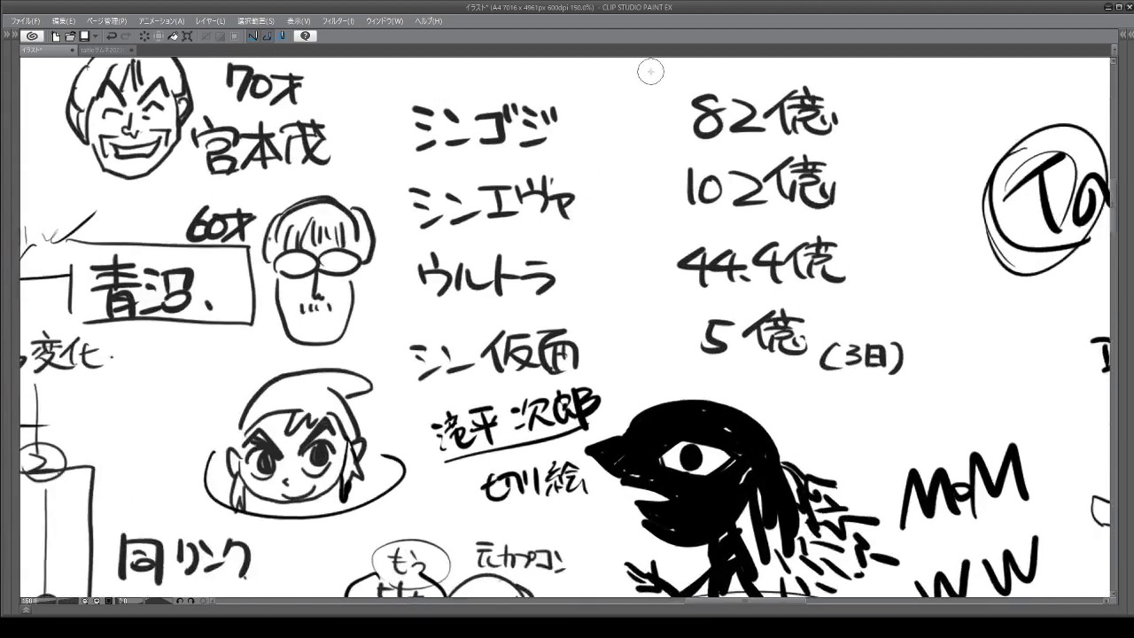
{"action": "scroll", "coordinate": [634, 150], "scroll_direction": "up", "scroll_amount": 2}
{"action": "scroll", "coordinate": [602, 137], "scroll_direction": "up", "scroll_amount": 1}
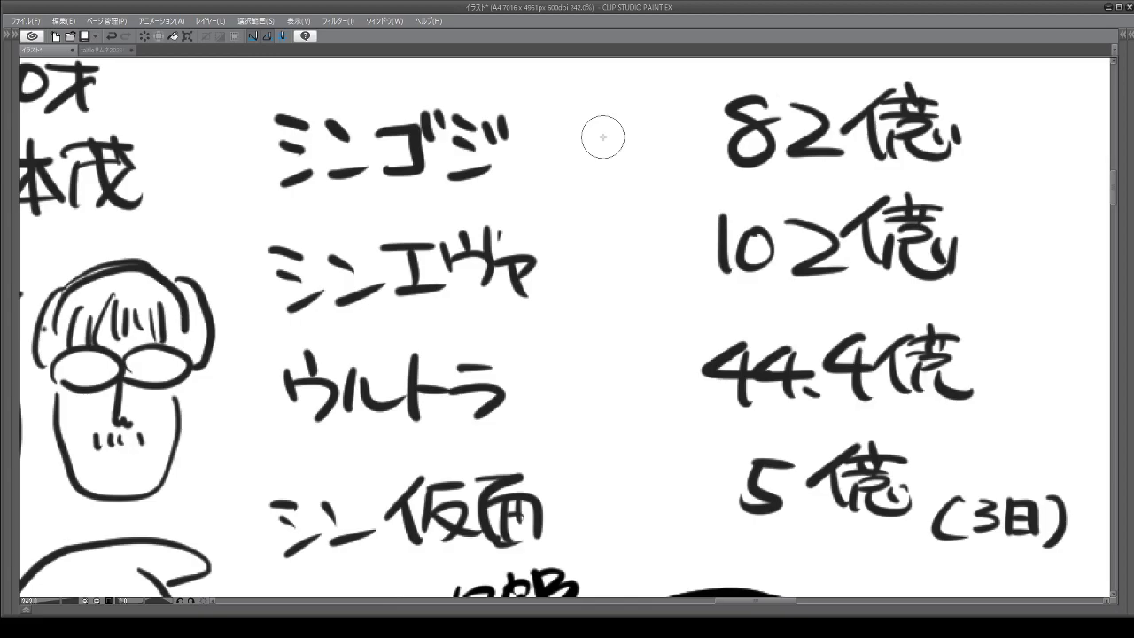
{"action": "scroll", "coordinate": [603, 138], "scroll_direction": "down", "scroll_amount": 5}
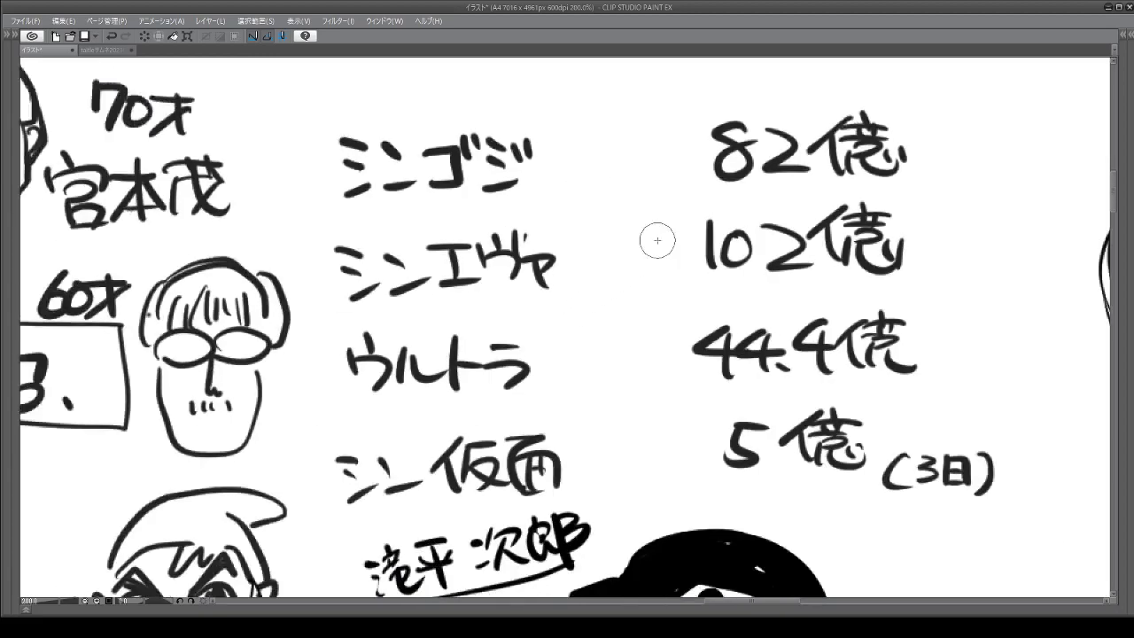
{"action": "scroll", "coordinate": [683, 230], "scroll_direction": "down", "scroll_amount": 2}
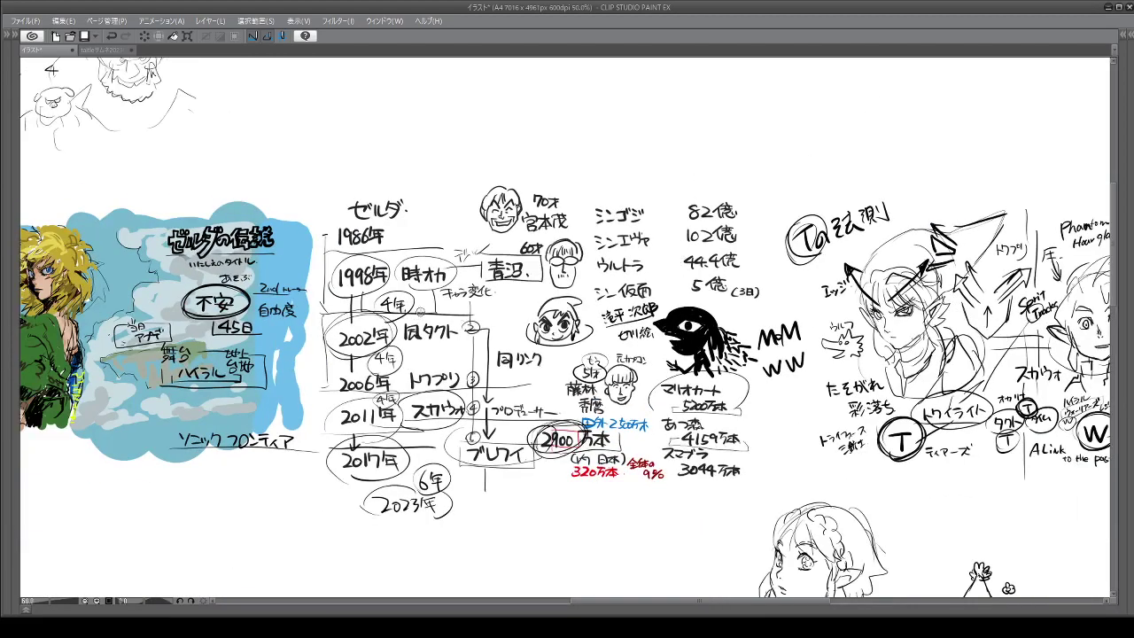
{"action": "scroll", "coordinate": [114, 317], "scroll_direction": "up", "scroll_amount": 1}
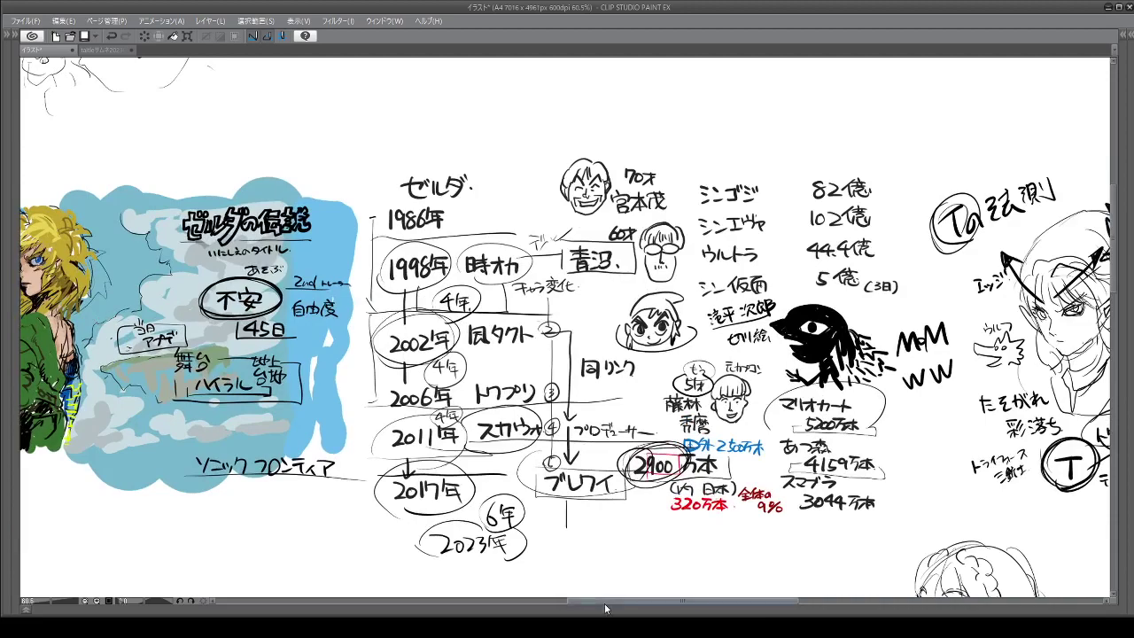
{"action": "left_click_drag", "start_coordinate": [602, 608], "coordinate": [554, 605]}
{"action": "scroll", "coordinate": [132, 301], "scroll_direction": "up", "scroll_amount": 2}
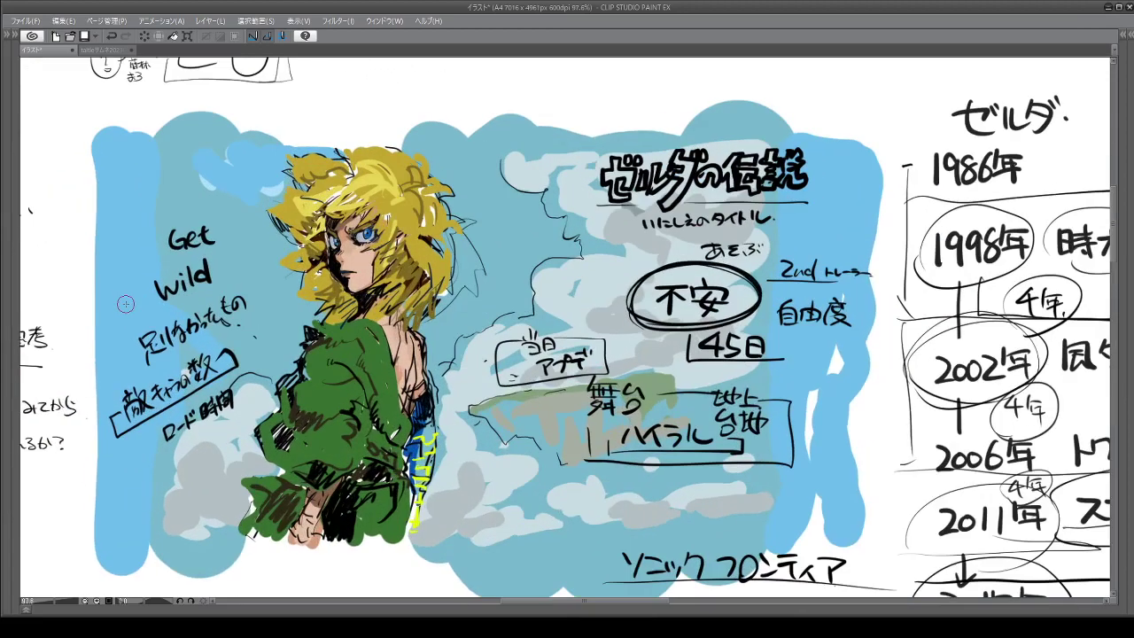
{"action": "scroll", "coordinate": [194, 293], "scroll_direction": "up", "scroll_amount": 1}
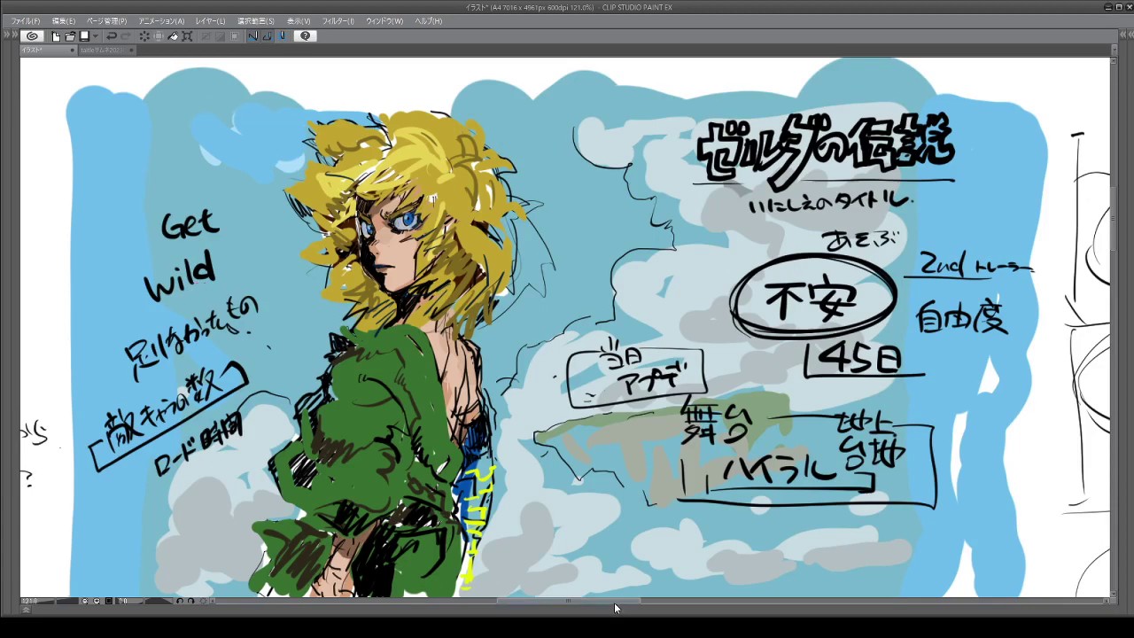
Darken the girl's pupils and draw her back line, outer sleeve contour and lower sleeve folds.
{"action": "mouse_move", "coordinate": [615, 608]}
{"action": "left_mouse_down"}
{"action": "mouse_move", "coordinate": [761, 605]}
{"action": "mouse_move", "coordinate": [836, 579]}
{"action": "left_mouse_up"}
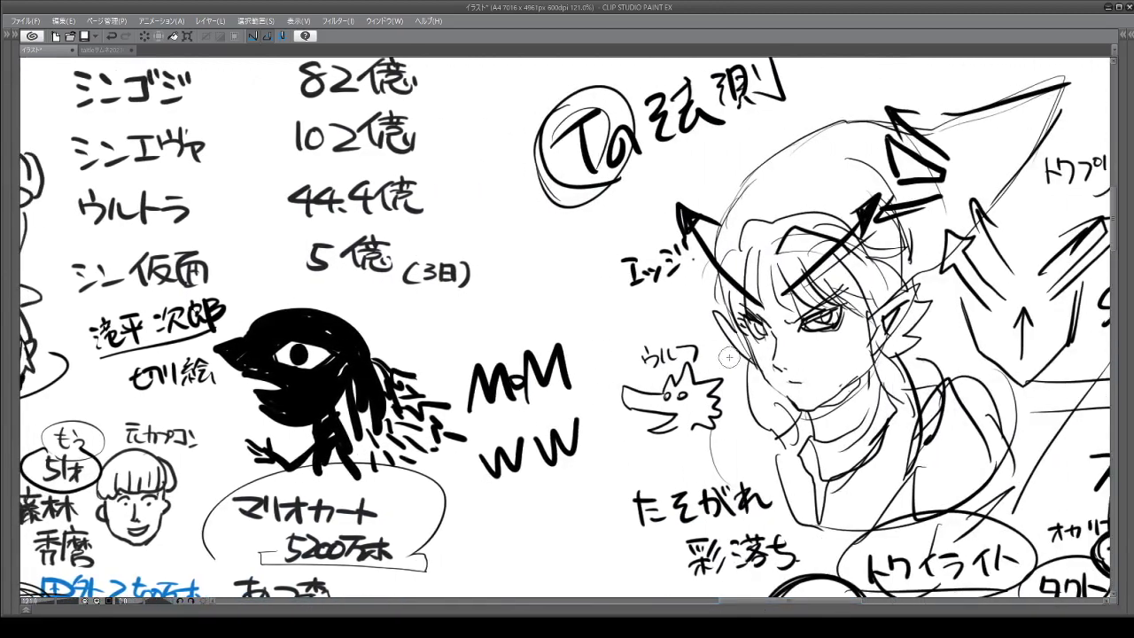
{"action": "scroll", "coordinate": [699, 242], "scroll_direction": "down", "scroll_amount": 4}
{"action": "scroll", "coordinate": [817, 468], "scroll_direction": "up", "scroll_amount": 3}
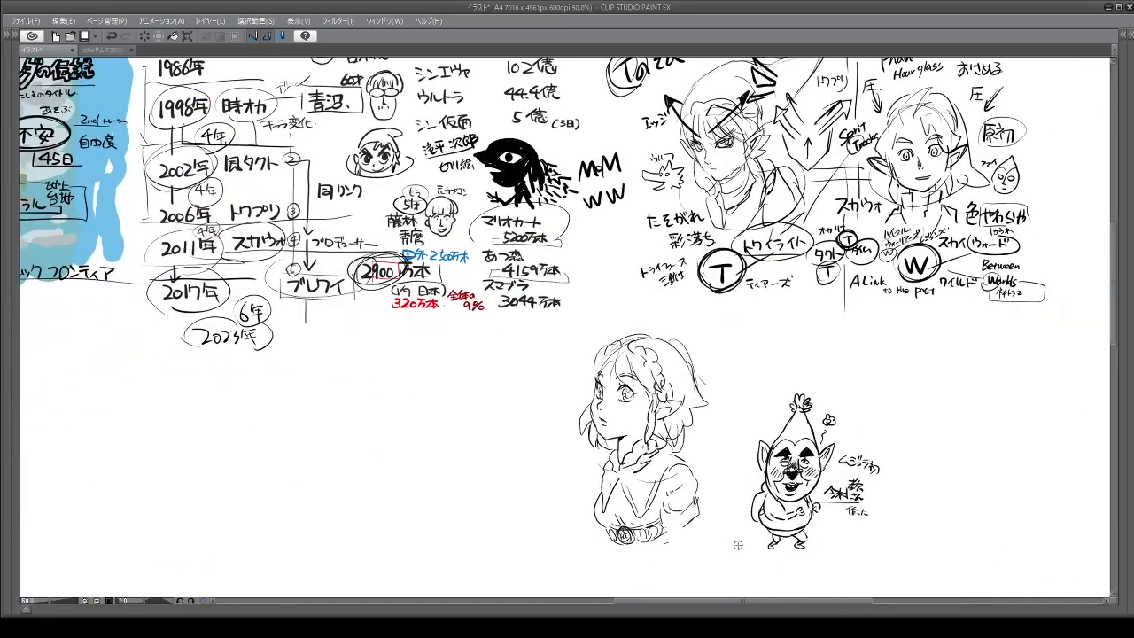
{"action": "scroll", "coordinate": [738, 545], "scroll_direction": "up", "scroll_amount": 3}
{"action": "scroll", "coordinate": [691, 353], "scroll_direction": "down", "scroll_amount": 1}
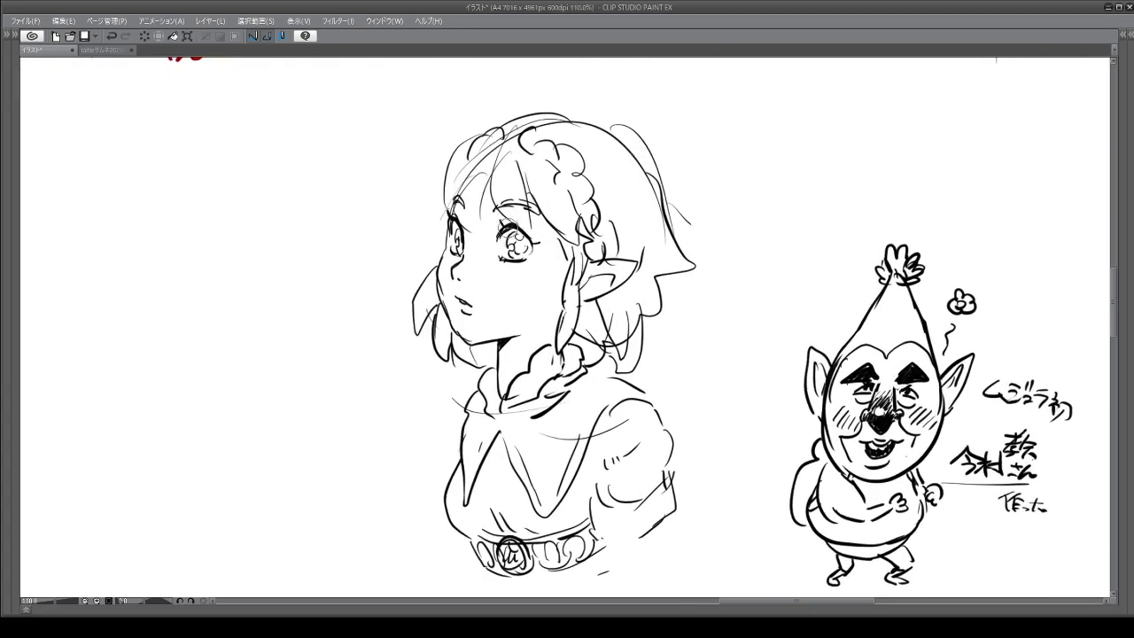
{"action": "left_click_drag", "start_coordinate": [523, 234], "coordinate": [527, 250]}
{"action": "mouse_move", "coordinate": [461, 231]}
{"action": "left_mouse_down"}
{"action": "mouse_move", "coordinate": [469, 253]}
{"action": "mouse_move", "coordinate": [515, 232]}
{"action": "left_mouse_up"}
{"action": "left_click_drag", "start_coordinate": [672, 433], "coordinate": [717, 560]}
{"action": "mouse_move", "coordinate": [660, 512]}
{"action": "left_mouse_down"}
{"action": "mouse_move", "coordinate": [668, 545]}
{"action": "mouse_move", "coordinate": [647, 558]}
{"action": "left_mouse_up"}
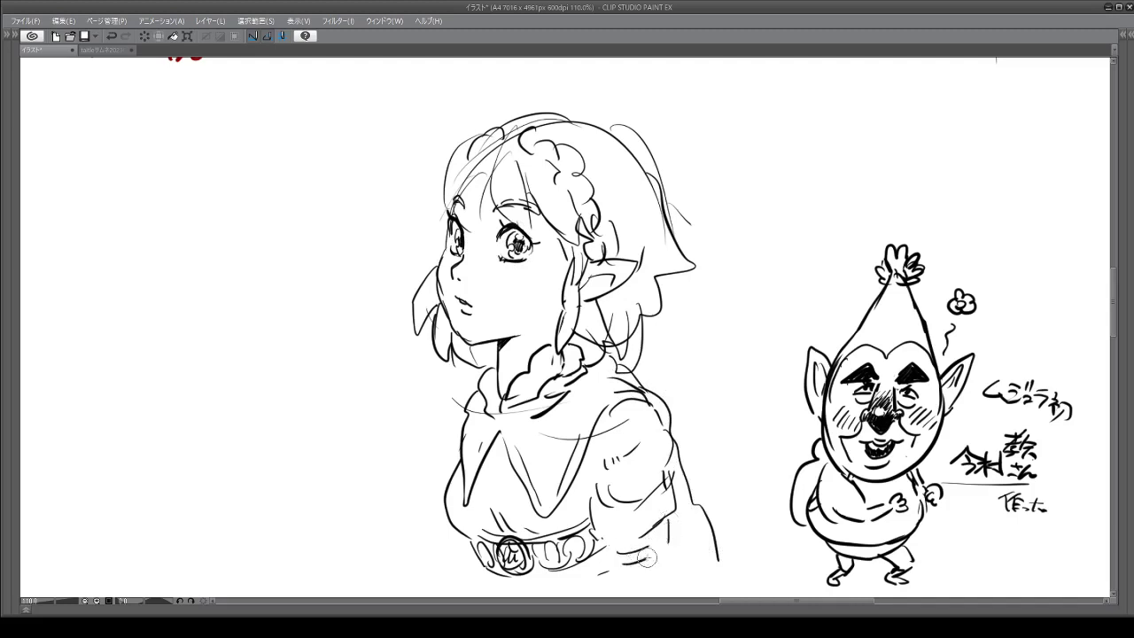
Add a line below the girl's belt, strengthen her side lock, detail the inner ear and draw another bang over the forehead.
{"action": "mouse_move", "coordinate": [496, 516]}
{"action": "left_mouse_down"}
{"action": "mouse_move", "coordinate": [465, 535]}
{"action": "mouse_move", "coordinate": [483, 570]}
{"action": "mouse_move", "coordinate": [561, 573]}
{"action": "mouse_move", "coordinate": [609, 558]}
{"action": "mouse_move", "coordinate": [593, 551]}
{"action": "mouse_move", "coordinate": [539, 589]}
{"action": "mouse_move", "coordinate": [506, 591]}
{"action": "left_mouse_up"}
{"action": "left_click_drag", "start_coordinate": [569, 232], "coordinate": [560, 320]}
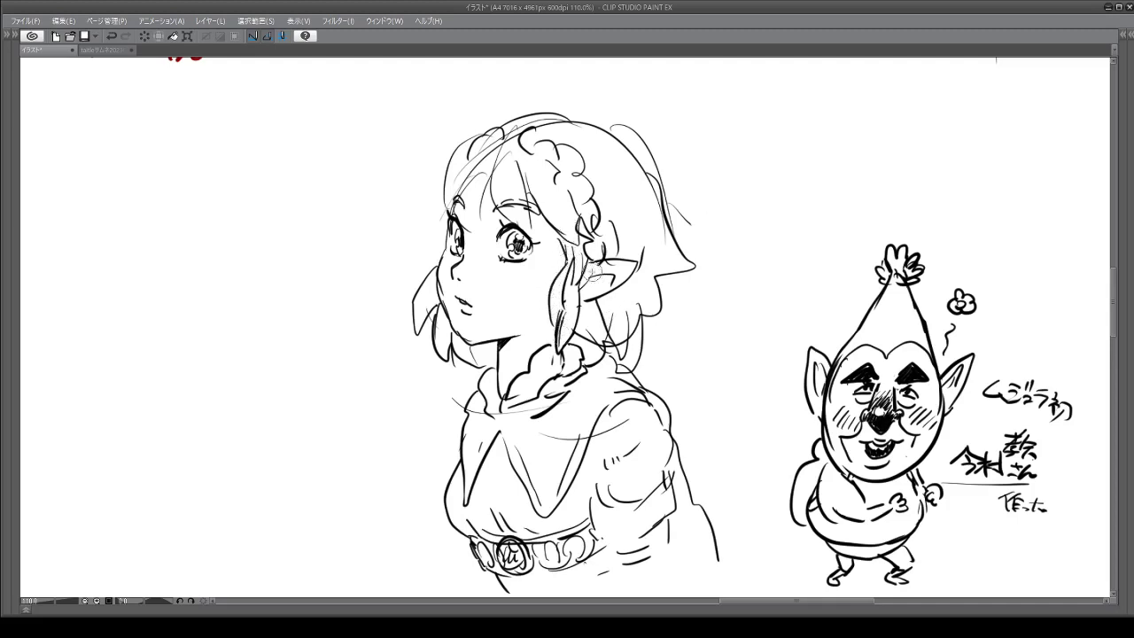
{"action": "mouse_move", "coordinate": [592, 270]}
{"action": "left_mouse_down"}
{"action": "mouse_move", "coordinate": [624, 266]}
{"action": "mouse_move", "coordinate": [574, 302]}
{"action": "mouse_move", "coordinate": [597, 279]}
{"action": "left_mouse_up"}
{"action": "mouse_move", "coordinate": [472, 170]}
{"action": "left_mouse_down"}
{"action": "mouse_move", "coordinate": [481, 230]}
{"action": "mouse_move", "coordinate": [490, 178]}
{"action": "mouse_move", "coordinate": [515, 194]}
{"action": "left_mouse_up"}
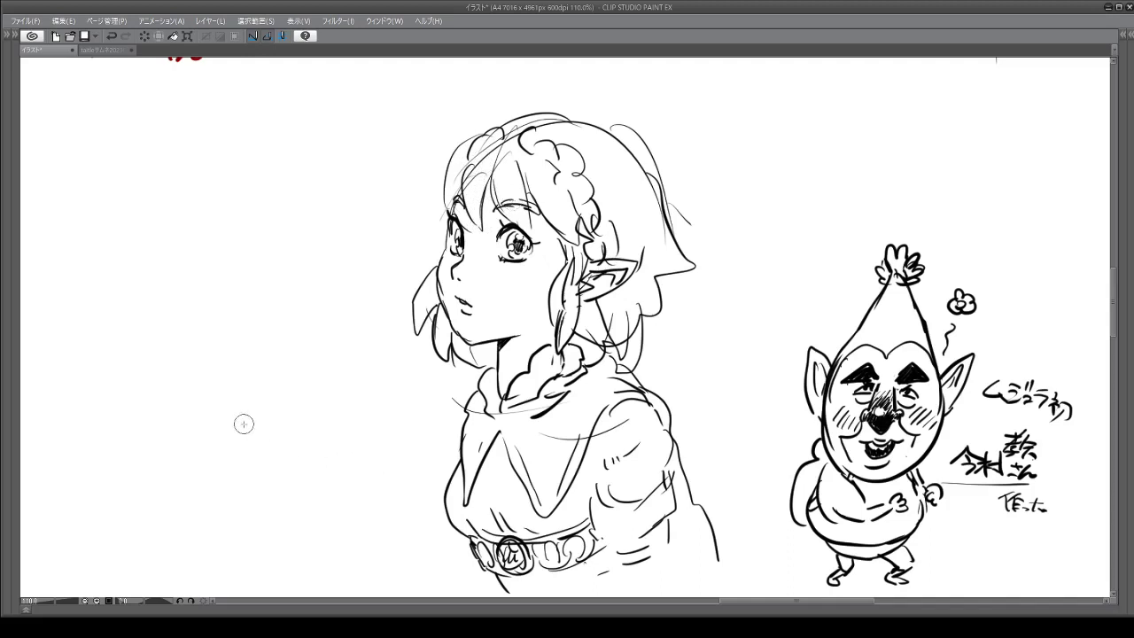
Handwrite the note "6年前" with "イモト" below it in the blank area beside the girl's torso.
{"action": "mouse_move", "coordinate": [251, 427]}
{"action": "left_mouse_down"}
{"action": "mouse_move", "coordinate": [239, 452]}
{"action": "mouse_move", "coordinate": [252, 438]}
{"action": "left_mouse_up"}
{"action": "left_click_drag", "start_coordinate": [258, 429], "coordinate": [273, 439]}
{"action": "mouse_move", "coordinate": [264, 428]}
{"action": "left_mouse_down"}
{"action": "mouse_move", "coordinate": [264, 454]}
{"action": "mouse_move", "coordinate": [299, 423]}
{"action": "mouse_move", "coordinate": [287, 486]}
{"action": "left_mouse_up"}
{"action": "mouse_move", "coordinate": [294, 477]}
{"action": "left_mouse_down"}
{"action": "mouse_move", "coordinate": [295, 494]}
{"action": "mouse_move", "coordinate": [319, 467]}
{"action": "left_mouse_up"}
{"action": "mouse_move", "coordinate": [303, 479]}
{"action": "left_mouse_down"}
{"action": "mouse_move", "coordinate": [322, 476]}
{"action": "mouse_move", "coordinate": [324, 489]}
{"action": "left_mouse_up"}
{"action": "mouse_move", "coordinate": [328, 462]}
{"action": "left_mouse_down"}
{"action": "mouse_move", "coordinate": [328, 487]}
{"action": "mouse_move", "coordinate": [338, 475]}
{"action": "left_mouse_up"}
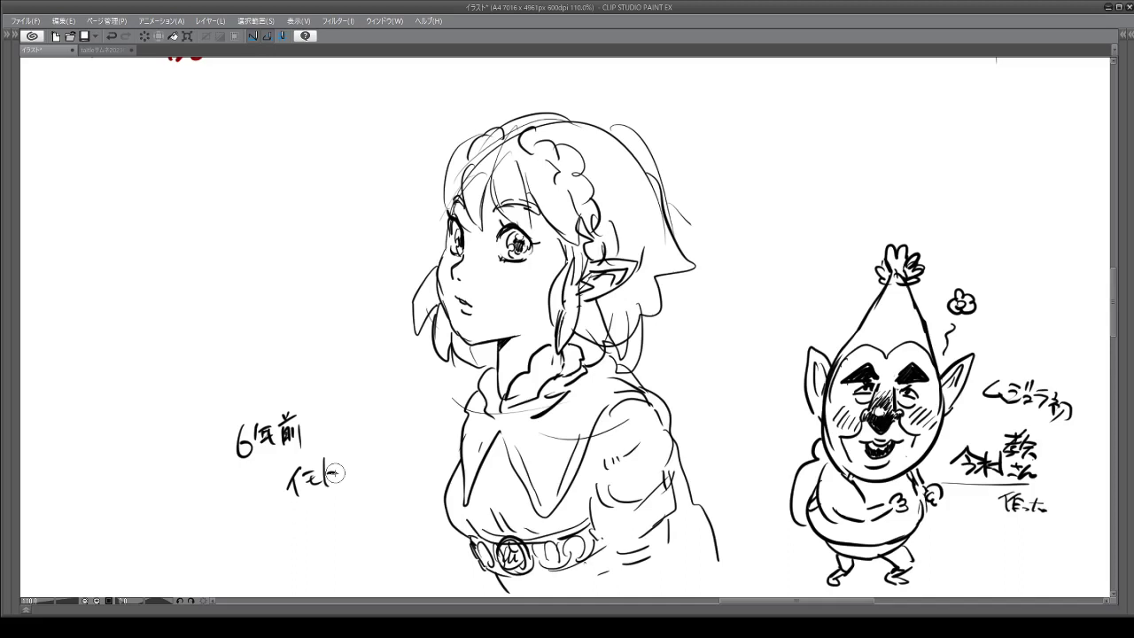
Add pointed locks to the girl's back hair and refine her garment with shoulder lines and sleeve folds.
{"action": "mouse_move", "coordinate": [681, 241]}
{"action": "left_mouse_down"}
{"action": "mouse_move", "coordinate": [695, 277]}
{"action": "mouse_move", "coordinate": [673, 282]}
{"action": "mouse_move", "coordinate": [657, 333]}
{"action": "left_mouse_up"}
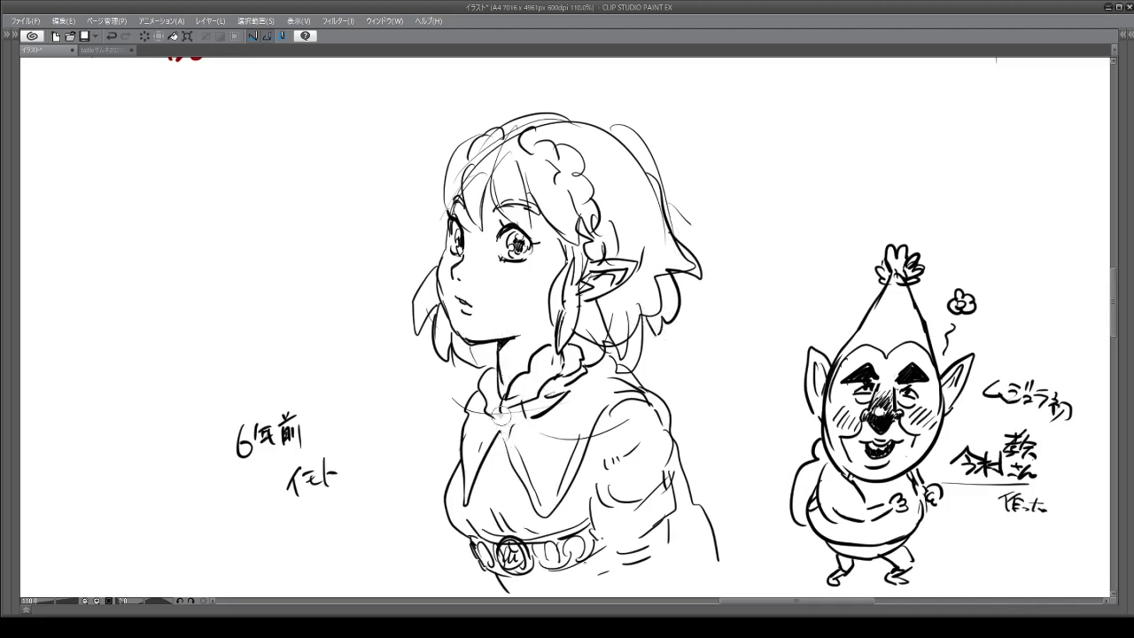
{"action": "left_click_drag", "start_coordinate": [461, 415], "coordinate": [453, 466]}
{"action": "left_click_drag", "start_coordinate": [612, 459], "coordinate": [605, 505]}
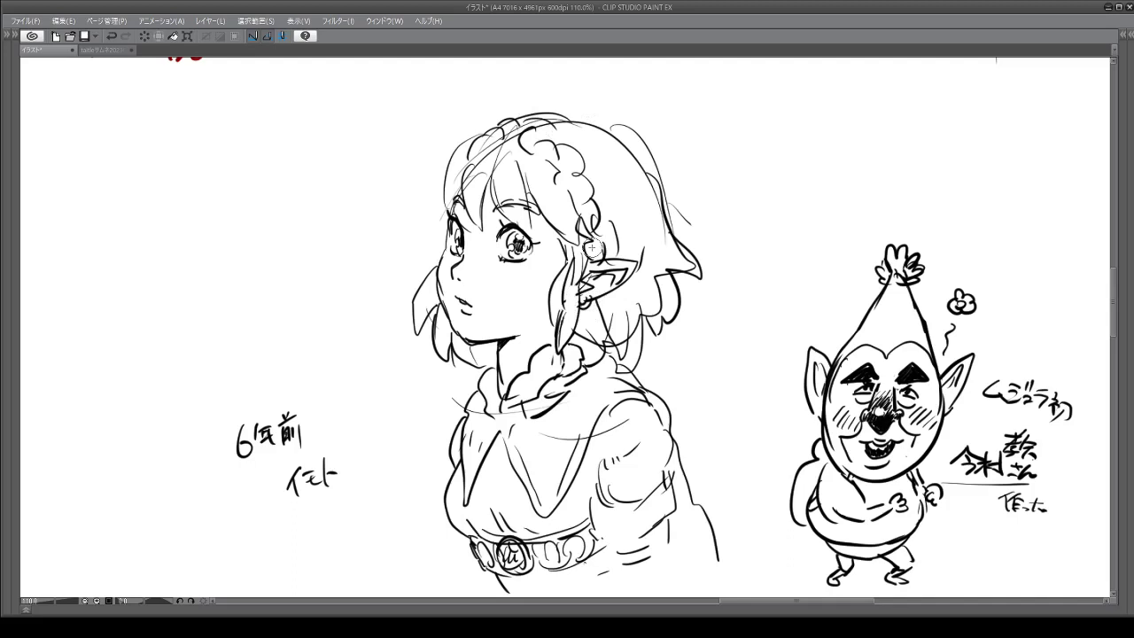
Sketch a round Goron head with brows, eyes, nose and a curled hair tuft in the space beside the girl.
{"action": "left_click_drag", "start_coordinate": [110, 237], "coordinate": [265, 180]}
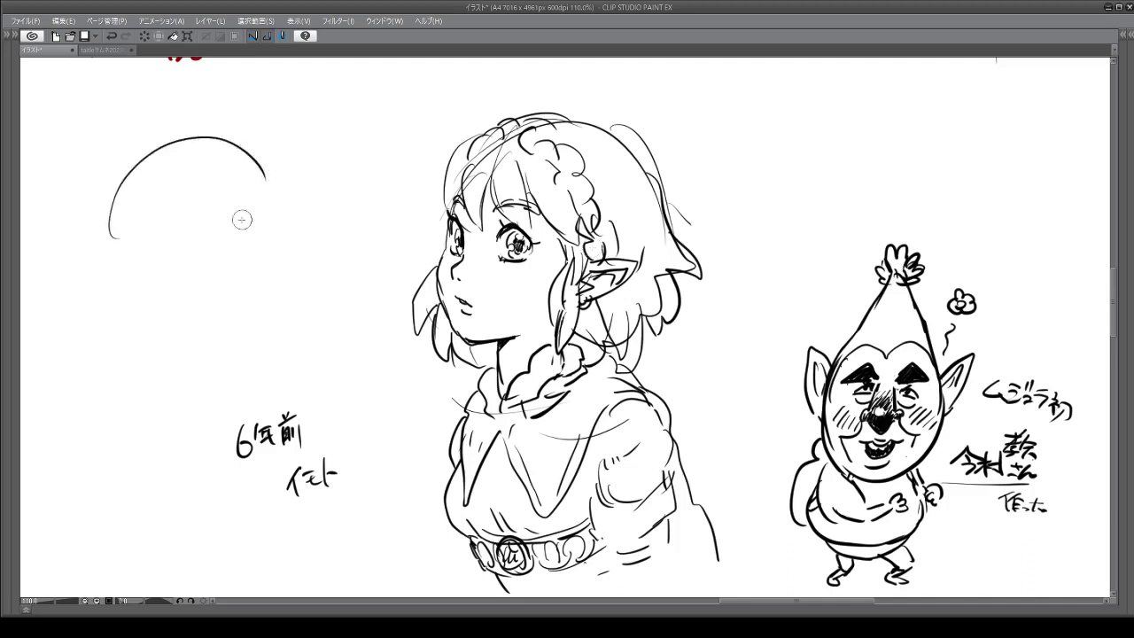
{"action": "mouse_move", "coordinate": [164, 180]}
{"action": "left_mouse_down"}
{"action": "mouse_move", "coordinate": [148, 170]}
{"action": "mouse_move", "coordinate": [141, 189]}
{"action": "mouse_move", "coordinate": [201, 188]}
{"action": "mouse_move", "coordinate": [215, 159]}
{"action": "mouse_move", "coordinate": [217, 173]}
{"action": "left_mouse_up"}
{"action": "left_click", "coordinate": [162, 188]}
{"action": "left_click", "coordinate": [190, 190]}
{"action": "left_click", "coordinate": [210, 171]}
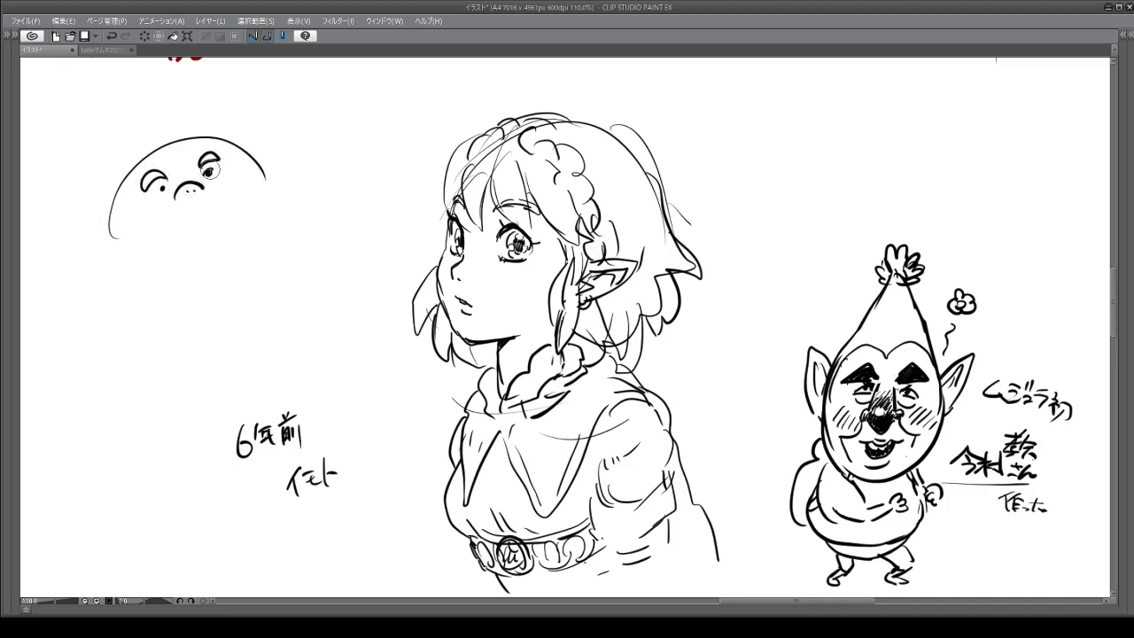
{"action": "mouse_move", "coordinate": [160, 146]}
{"action": "left_mouse_down"}
{"action": "mouse_move", "coordinate": [171, 104]}
{"action": "mouse_move", "coordinate": [191, 112]}
{"action": "mouse_move", "coordinate": [183, 137]}
{"action": "mouse_move", "coordinate": [161, 147]}
{"action": "mouse_move", "coordinate": [158, 110]}
{"action": "left_mouse_up"}
Draw a fish-like Zora head next to the Goron with a rounded outline and eyes on both sides.
{"action": "left_click_drag", "start_coordinate": [267, 202], "coordinate": [348, 160]}
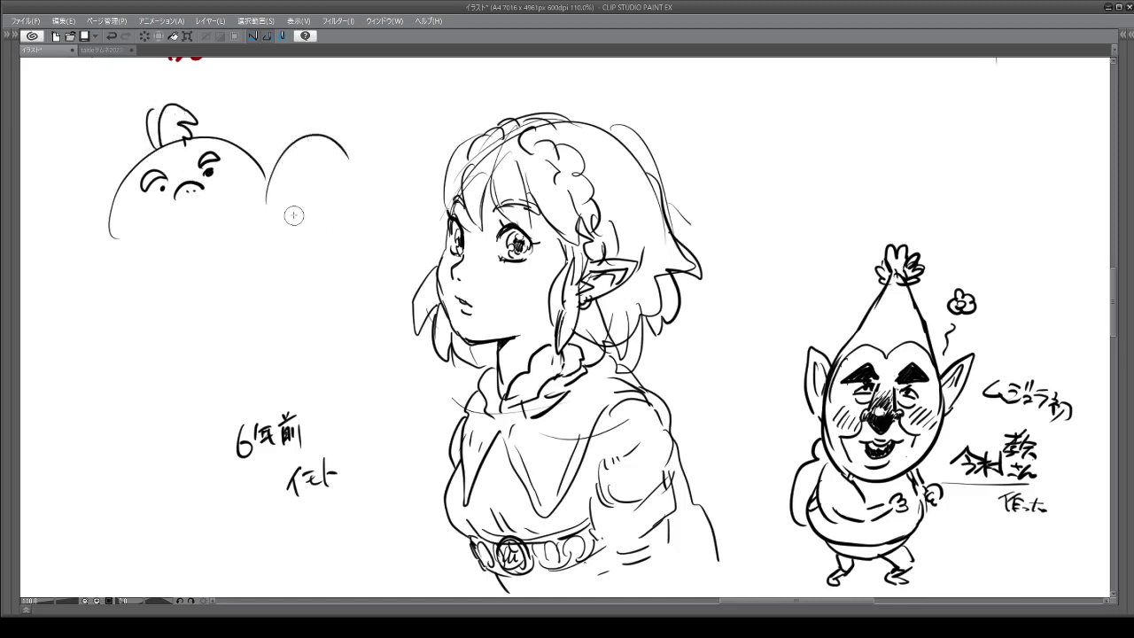
{"action": "left_click_drag", "start_coordinate": [286, 219], "coordinate": [343, 234]}
{"action": "left_click_drag", "start_coordinate": [367, 188], "coordinate": [354, 238]}
{"action": "left_click_drag", "start_coordinate": [280, 202], "coordinate": [296, 223]}
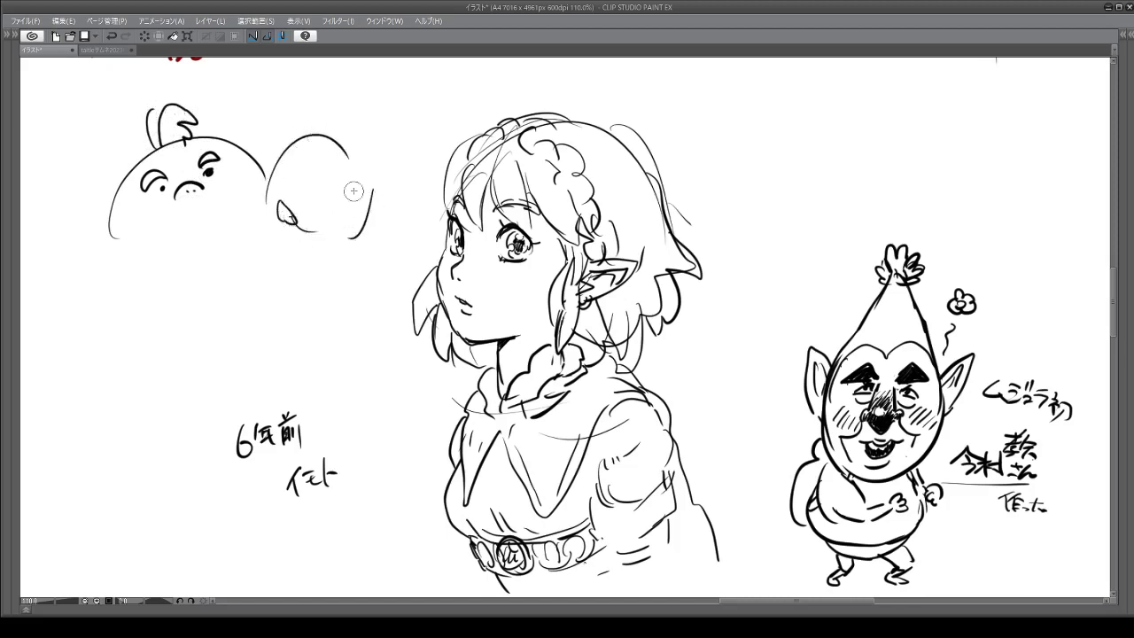
{"action": "mouse_move", "coordinate": [349, 179]}
{"action": "left_mouse_down"}
{"action": "mouse_move", "coordinate": [343, 209]}
{"action": "mouse_move", "coordinate": [364, 227]}
{"action": "mouse_move", "coordinate": [337, 241]}
{"action": "left_mouse_up"}
{"action": "mouse_move", "coordinate": [296, 195]}
{"action": "left_mouse_down"}
{"action": "mouse_move", "coordinate": [284, 220]}
{"action": "mouse_move", "coordinate": [296, 223]}
{"action": "left_mouse_up"}
{"action": "mouse_move", "coordinate": [349, 177]}
{"action": "left_mouse_down"}
{"action": "mouse_move", "coordinate": [345, 209]}
{"action": "mouse_move", "coordinate": [293, 221]}
{"action": "left_mouse_up"}
Complete the Zora head with a tall crest, open mouth and neck, and give the Goron thick lips.
{"action": "mouse_move", "coordinate": [282, 159]}
{"action": "left_mouse_down"}
{"action": "mouse_move", "coordinate": [270, 76]}
{"action": "mouse_move", "coordinate": [303, 140]}
{"action": "mouse_move", "coordinate": [298, 166]}
{"action": "mouse_move", "coordinate": [282, 174]}
{"action": "mouse_move", "coordinate": [306, 211]}
{"action": "left_mouse_up"}
{"action": "mouse_move", "coordinate": [333, 149]}
{"action": "left_mouse_down"}
{"action": "mouse_move", "coordinate": [344, 177]}
{"action": "mouse_move", "coordinate": [351, 167]}
{"action": "left_mouse_up"}
{"action": "mouse_move", "coordinate": [302, 248]}
{"action": "left_mouse_down"}
{"action": "mouse_move", "coordinate": [325, 253]}
{"action": "mouse_move", "coordinate": [337, 234]}
{"action": "mouse_move", "coordinate": [351, 237]}
{"action": "mouse_move", "coordinate": [293, 242]}
{"action": "mouse_move", "coordinate": [358, 261]}
{"action": "mouse_move", "coordinate": [364, 235]}
{"action": "left_mouse_up"}
{"action": "left_click_drag", "start_coordinate": [370, 191], "coordinate": [365, 274]}
{"action": "mouse_move", "coordinate": [280, 242]}
{"action": "left_mouse_down"}
{"action": "mouse_move", "coordinate": [279, 282]}
{"action": "mouse_move", "coordinate": [308, 310]}
{"action": "left_mouse_up"}
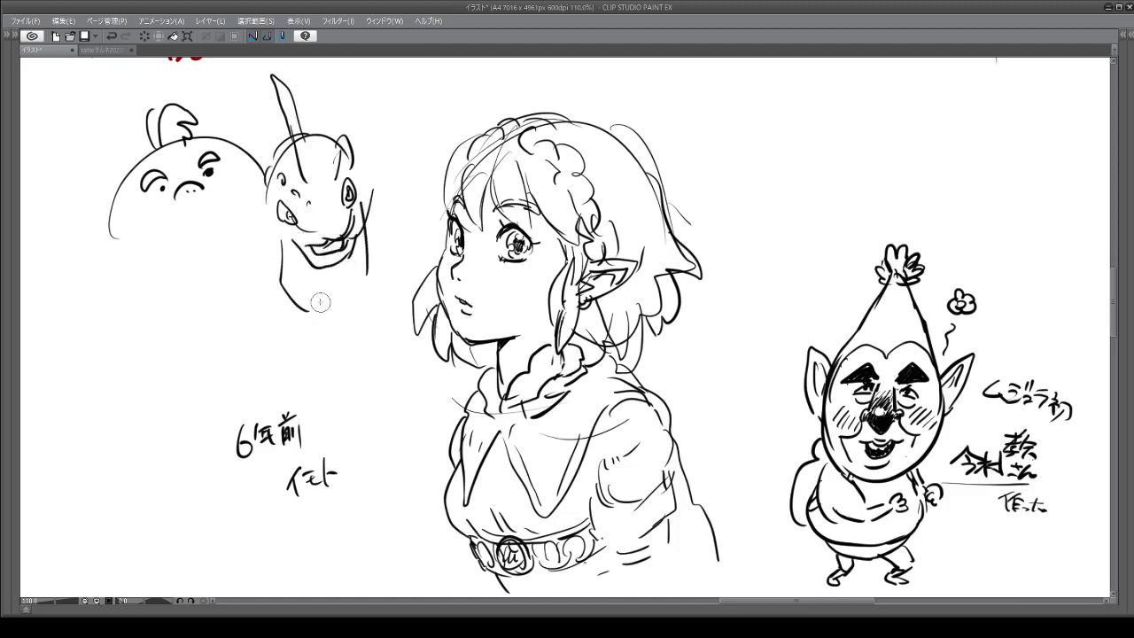
{"action": "left_click_drag", "start_coordinate": [368, 257], "coordinate": [357, 324]}
{"action": "mouse_move", "coordinate": [174, 220]}
{"action": "left_mouse_down"}
{"action": "mouse_move", "coordinate": [209, 200]}
{"action": "mouse_move", "coordinate": [220, 212]}
{"action": "mouse_move", "coordinate": [175, 227]}
{"action": "mouse_move", "coordinate": [202, 193]}
{"action": "mouse_move", "coordinate": [234, 209]}
{"action": "left_mouse_up"}
{"action": "mouse_move", "coordinate": [232, 213]}
{"action": "left_mouse_down"}
{"action": "mouse_move", "coordinate": [185, 241]}
{"action": "mouse_move", "coordinate": [170, 218]}
{"action": "left_mouse_up"}
Draw a bird-like Rito head below the Goron with a crest, hooked beak, sharp eye and jagged neck feathers.
{"action": "left_click_drag", "start_coordinate": [114, 257], "coordinate": [131, 262]}
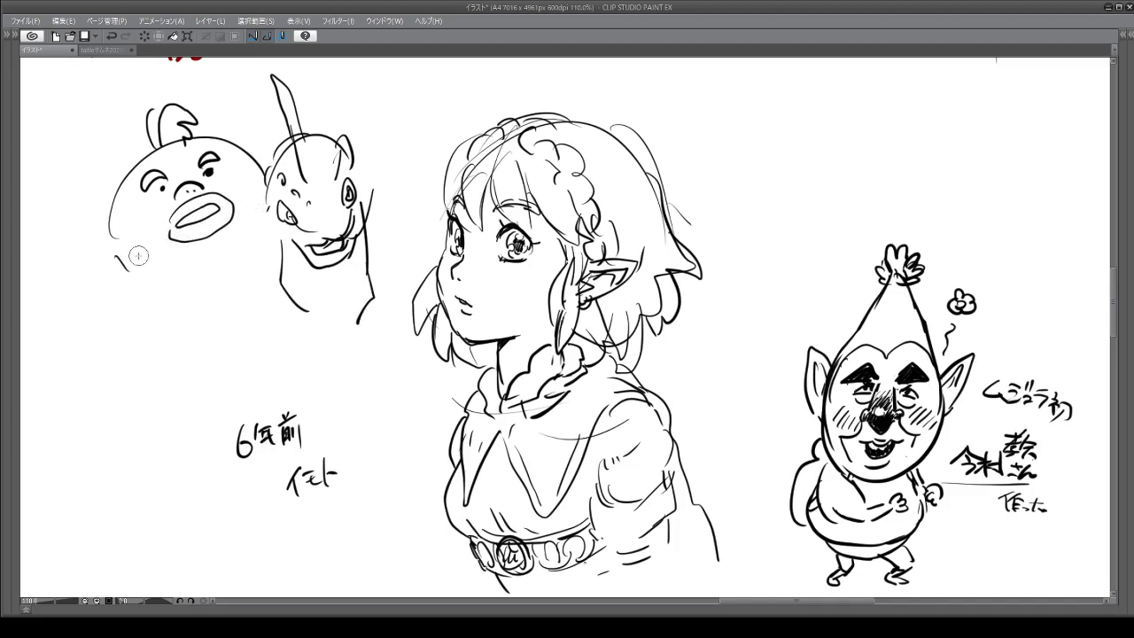
{"action": "mouse_move", "coordinate": [82, 321]}
{"action": "left_mouse_down"}
{"action": "mouse_move", "coordinate": [129, 237]}
{"action": "mouse_move", "coordinate": [146, 264]}
{"action": "left_mouse_up"}
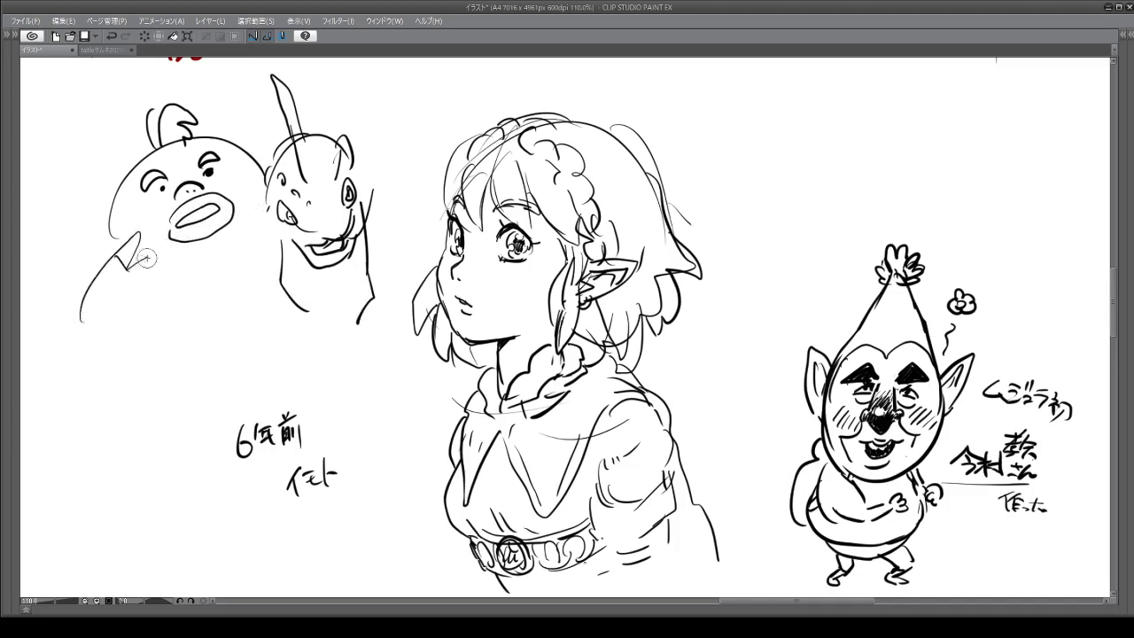
{"action": "left_click_drag", "start_coordinate": [197, 237], "coordinate": [156, 333]}
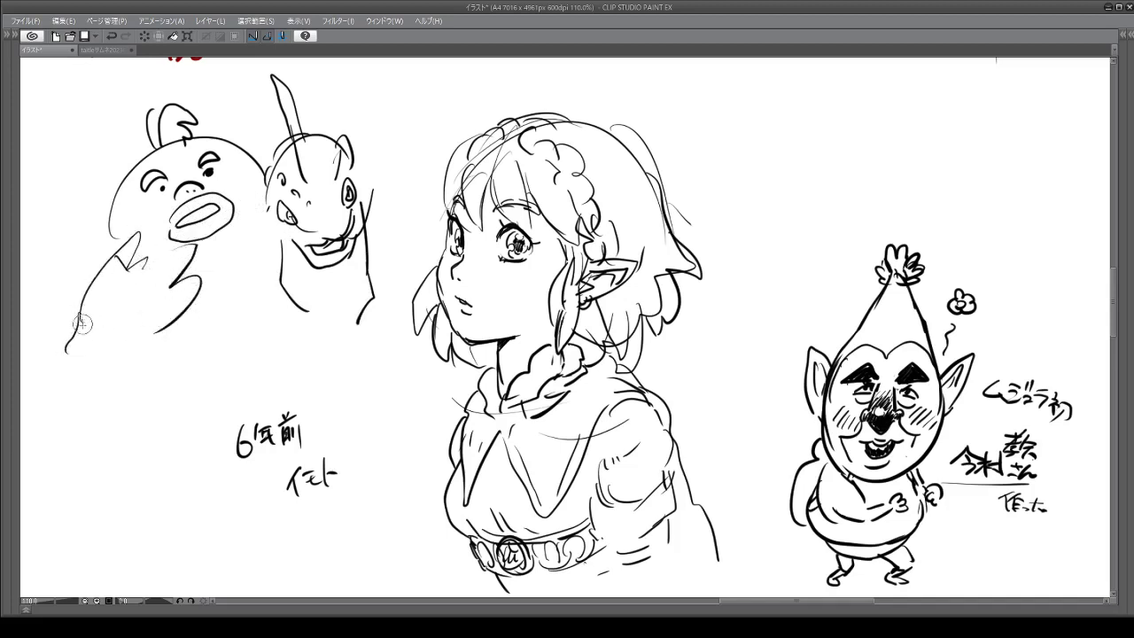
{"action": "mouse_move", "coordinate": [80, 310]}
{"action": "left_mouse_down"}
{"action": "mouse_move", "coordinate": [98, 346]}
{"action": "mouse_move", "coordinate": [67, 351]}
{"action": "mouse_move", "coordinate": [78, 371]}
{"action": "mouse_move", "coordinate": [108, 354]}
{"action": "left_mouse_up"}
{"action": "mouse_move", "coordinate": [100, 310]}
{"action": "left_mouse_down"}
{"action": "mouse_move", "coordinate": [123, 294]}
{"action": "mouse_move", "coordinate": [106, 321]}
{"action": "mouse_move", "coordinate": [134, 332]}
{"action": "mouse_move", "coordinate": [108, 400]}
{"action": "left_mouse_up"}
{"action": "mouse_move", "coordinate": [150, 358]}
{"action": "left_mouse_down"}
{"action": "mouse_move", "coordinate": [133, 401]}
{"action": "mouse_move", "coordinate": [143, 379]}
{"action": "left_mouse_up"}
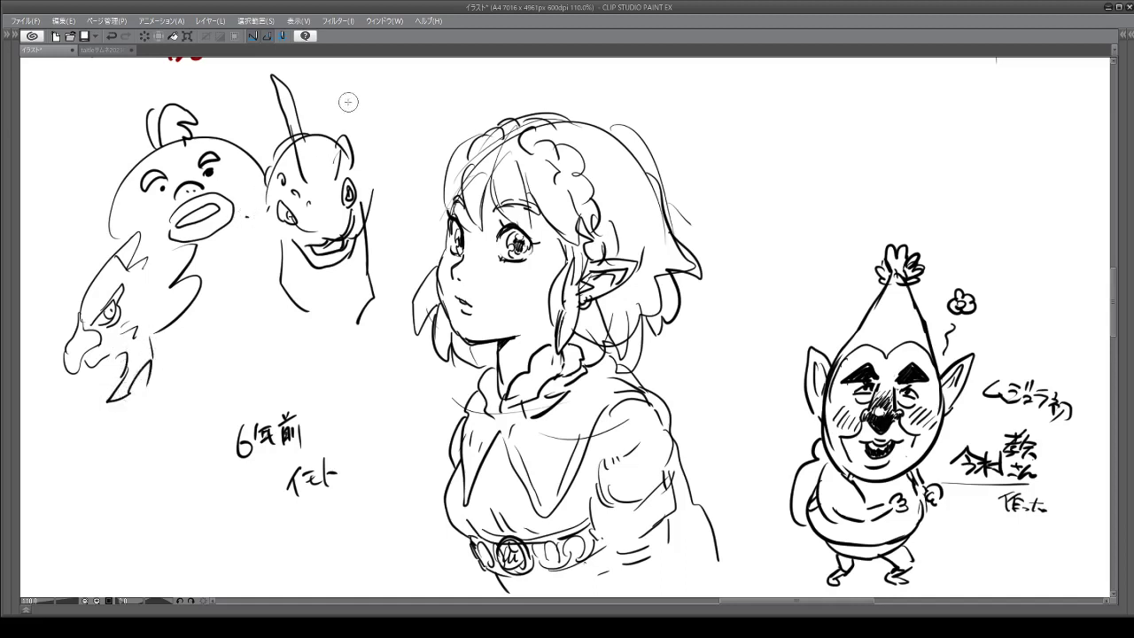
Label the Zora head "シド" and the Goron head "ユン坊".
{"action": "left_click_drag", "start_coordinate": [347, 95], "coordinate": [364, 118]}
{"action": "left_click_drag", "start_coordinate": [370, 98], "coordinate": [374, 104]}
{"action": "mouse_move", "coordinate": [207, 103]}
{"action": "left_mouse_down"}
{"action": "mouse_move", "coordinate": [217, 114]}
{"action": "mouse_move", "coordinate": [225, 104]}
{"action": "left_mouse_up"}
{"action": "mouse_move", "coordinate": [221, 116]}
{"action": "left_mouse_down"}
{"action": "mouse_move", "coordinate": [233, 103]}
{"action": "mouse_move", "coordinate": [239, 112]}
{"action": "left_mouse_up"}
{"action": "left_click_drag", "start_coordinate": [243, 94], "coordinate": [261, 101]}
{"action": "mouse_move", "coordinate": [251, 96]}
{"action": "left_mouse_down"}
{"action": "mouse_move", "coordinate": [245, 117]}
{"action": "mouse_move", "coordinate": [257, 124]}
{"action": "left_mouse_up"}
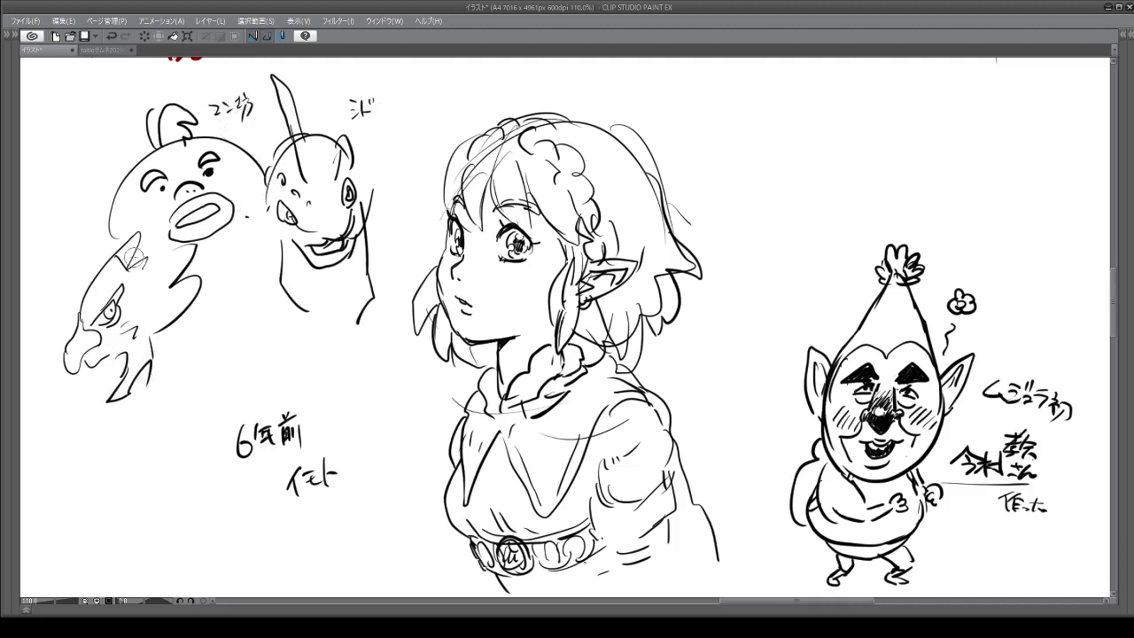
Label the bird-like head "テバ" and write "ゴロン" beside the Goron's hair tuft.
{"action": "left_click_drag", "start_coordinate": [44, 267], "coordinate": [57, 264]}
{"action": "left_click_drag", "start_coordinate": [49, 273], "coordinate": [56, 283]}
{"action": "mouse_move", "coordinate": [70, 262]}
{"action": "left_mouse_down"}
{"action": "mouse_move", "coordinate": [78, 280]}
{"action": "mouse_move", "coordinate": [78, 257]}
{"action": "left_mouse_up"}
{"action": "left_click_drag", "start_coordinate": [80, 250], "coordinate": [82, 255]}
{"action": "left_click_drag", "start_coordinate": [112, 136], "coordinate": [125, 143]}
{"action": "left_click_drag", "start_coordinate": [122, 129], "coordinate": [131, 147]}
{"action": "left_click_drag", "start_coordinate": [131, 133], "coordinate": [140, 145]}
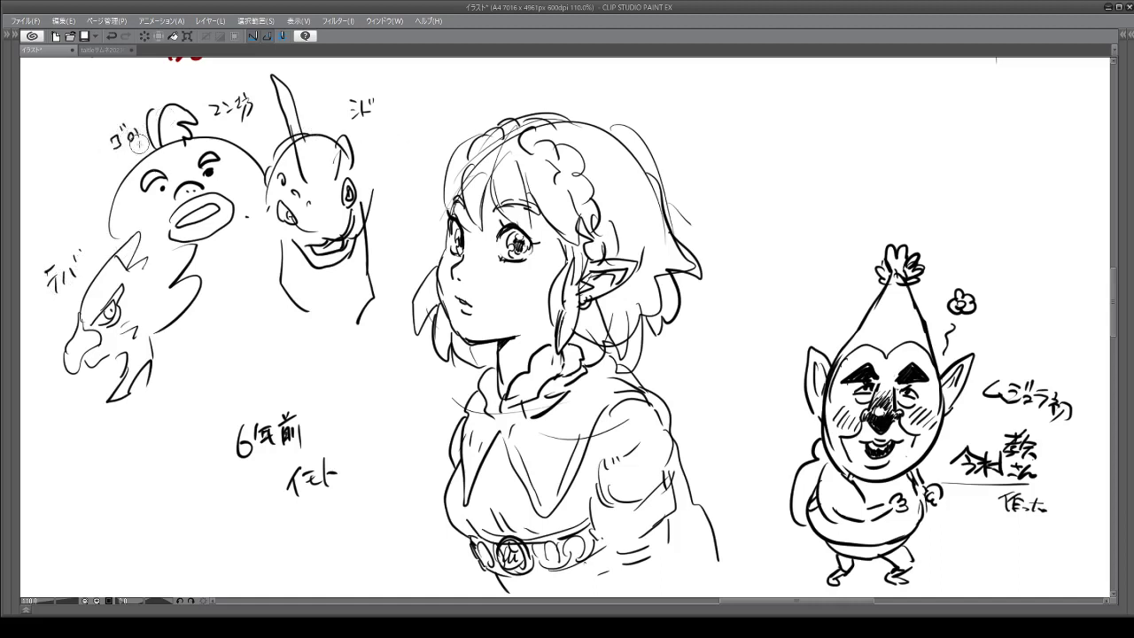
Add side fins to the Zora head, clean up its neck line and extend the bird's neck feathers.
{"action": "left_click_drag", "start_coordinate": [356, 148], "coordinate": [363, 177]}
{"action": "key", "text": "e"}
{"action": "mouse_move", "coordinate": [384, 207]}
{"action": "left_mouse_down"}
{"action": "mouse_move", "coordinate": [384, 195]}
{"action": "mouse_move", "coordinate": [368, 206]}
{"action": "left_mouse_up"}
{"action": "key", "text": "p"}
{"action": "left_click_drag", "start_coordinate": [266, 173], "coordinate": [271, 216]}
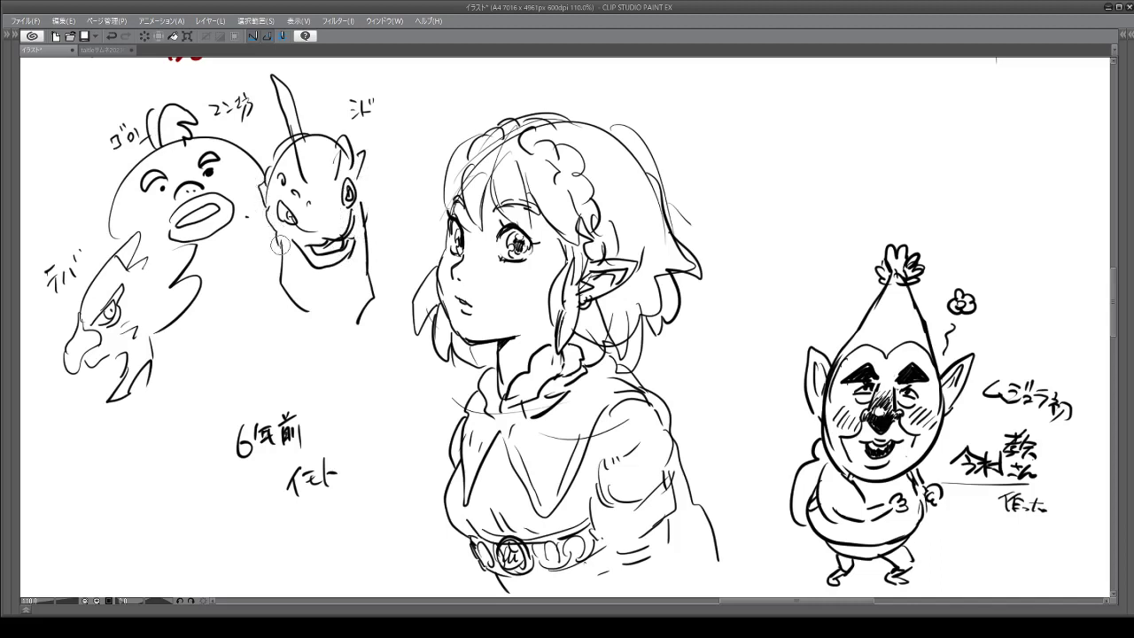
{"action": "mouse_move", "coordinate": [115, 383]}
{"action": "left_mouse_down"}
{"action": "mouse_move", "coordinate": [99, 400]}
{"action": "mouse_move", "coordinate": [134, 425]}
{"action": "mouse_move", "coordinate": [96, 434]}
{"action": "left_mouse_up"}
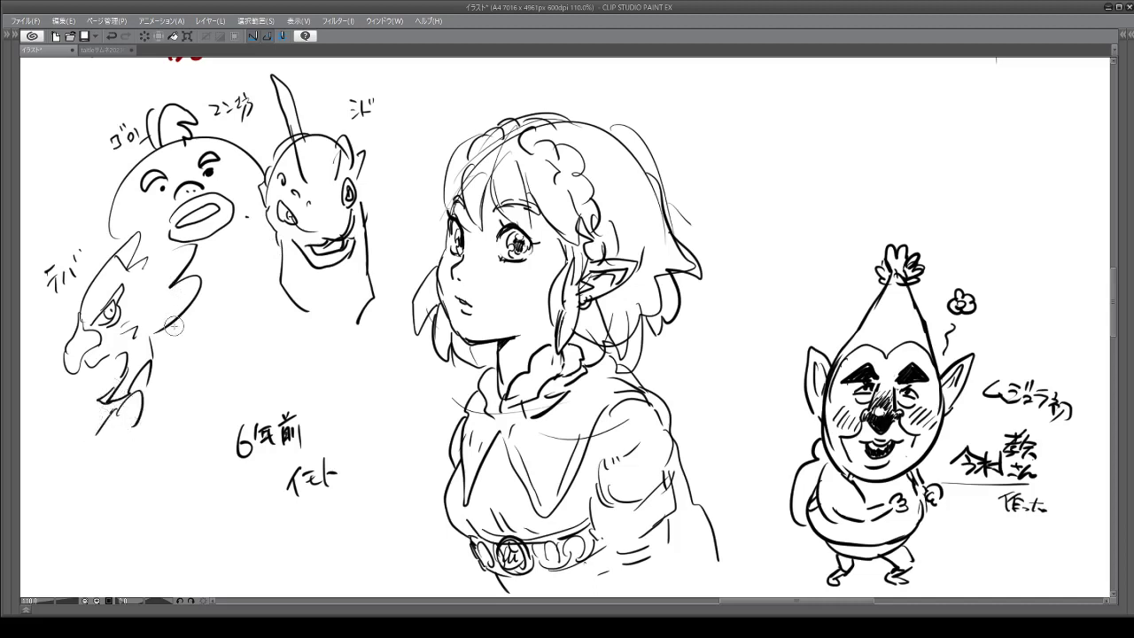
Sketch the curved swept-up hair of a Gerudo character below the Goron and label it "ゲルド".
{"action": "mouse_move", "coordinate": [217, 348]}
{"action": "left_mouse_down"}
{"action": "mouse_move", "coordinate": [203, 297]}
{"action": "mouse_move", "coordinate": [293, 310]}
{"action": "mouse_move", "coordinate": [232, 336]}
{"action": "left_mouse_up"}
{"action": "left_click_drag", "start_coordinate": [255, 290], "coordinate": [241, 312]}
{"action": "mouse_move", "coordinate": [295, 344]}
{"action": "left_mouse_down"}
{"action": "mouse_move", "coordinate": [290, 360]}
{"action": "mouse_move", "coordinate": [308, 347]}
{"action": "mouse_move", "coordinate": [313, 358]}
{"action": "left_mouse_up"}
{"action": "left_click_drag", "start_coordinate": [322, 342], "coordinate": [332, 359]}
{"action": "left_click_drag", "start_coordinate": [333, 348], "coordinate": [340, 345]}
{"action": "left_click_drag", "start_coordinate": [343, 341], "coordinate": [343, 343]}
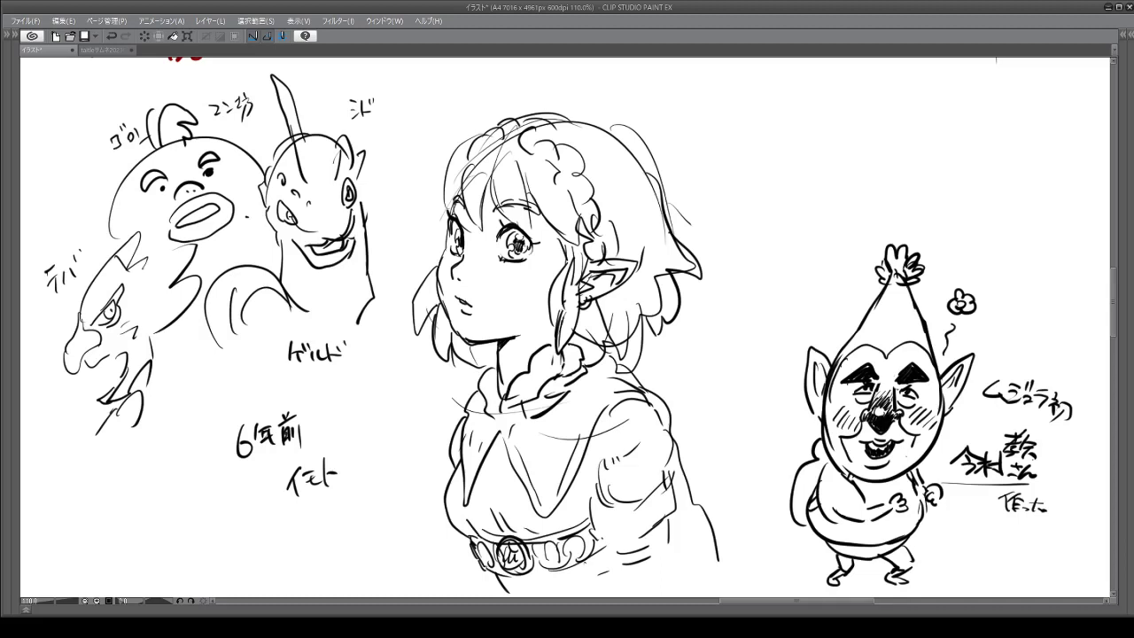
Draw a diagram above the hatted caricature with a circled "ぜ" and lines branching out to small circles.
{"action": "mouse_move", "coordinate": [801, 162]}
{"action": "left_mouse_down"}
{"action": "mouse_move", "coordinate": [767, 199]}
{"action": "mouse_move", "coordinate": [800, 163]}
{"action": "mouse_move", "coordinate": [791, 206]}
{"action": "left_mouse_up"}
{"action": "left_click_drag", "start_coordinate": [806, 169], "coordinate": [810, 175]}
{"action": "left_click_drag", "start_coordinate": [816, 106], "coordinate": [803, 156]}
{"action": "left_click_drag", "start_coordinate": [816, 87], "coordinate": [815, 89]}
{"action": "mouse_move", "coordinate": [744, 108]}
{"action": "left_mouse_down"}
{"action": "mouse_move", "coordinate": [731, 114]}
{"action": "mouse_move", "coordinate": [765, 159]}
{"action": "mouse_move", "coordinate": [714, 195]}
{"action": "left_mouse_up"}
{"action": "mouse_move", "coordinate": [730, 191]}
{"action": "left_mouse_down"}
{"action": "mouse_move", "coordinate": [764, 190]}
{"action": "mouse_move", "coordinate": [720, 275]}
{"action": "left_mouse_up"}
{"action": "left_click_drag", "start_coordinate": [780, 223], "coordinate": [767, 318]}
Write the heading "マルチバース" beside the branching diagram, underline it and add "予告" below the line.
{"action": "left_click_drag", "start_coordinate": [847, 116], "coordinate": [861, 144]}
{"action": "left_click_drag", "start_coordinate": [856, 133], "coordinate": [872, 152]}
{"action": "mouse_move", "coordinate": [895, 119]}
{"action": "left_mouse_down"}
{"action": "mouse_move", "coordinate": [913, 142]}
{"action": "mouse_move", "coordinate": [938, 124]}
{"action": "mouse_move", "coordinate": [911, 152]}
{"action": "mouse_move", "coordinate": [978, 147]}
{"action": "left_mouse_up"}
{"action": "left_click_drag", "start_coordinate": [978, 108], "coordinate": [981, 116]}
{"action": "left_click_drag", "start_coordinate": [985, 106], "coordinate": [1033, 148]}
{"action": "left_click_drag", "start_coordinate": [1044, 132], "coordinate": [1062, 147]}
{"action": "left_click_drag", "start_coordinate": [817, 167], "coordinate": [1068, 165]}
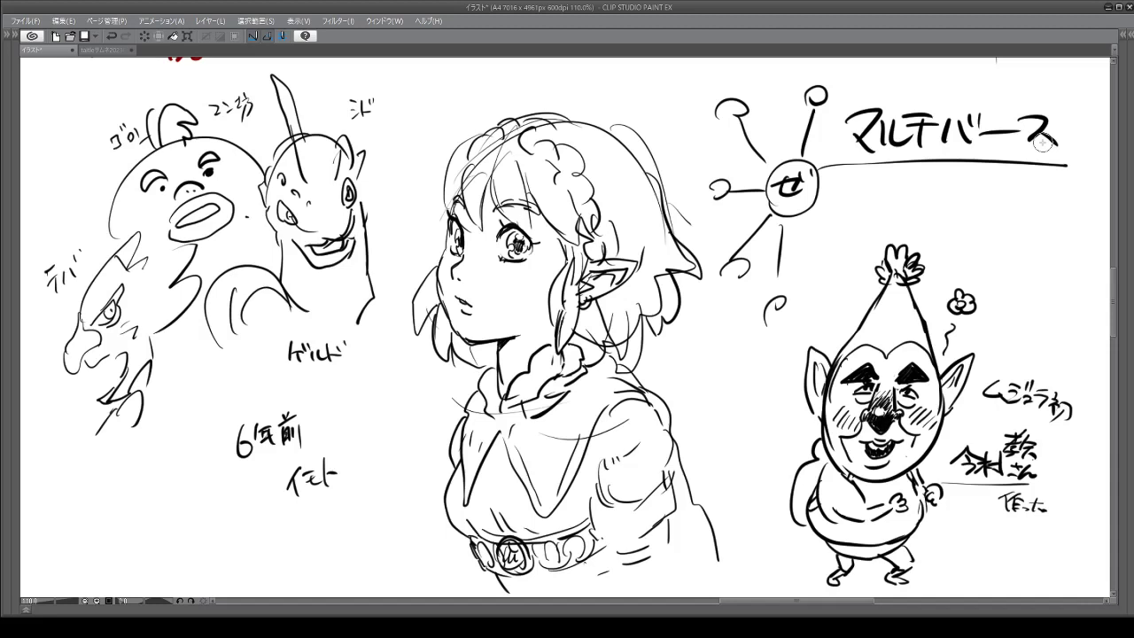
{"action": "mouse_move", "coordinate": [955, 173]}
{"action": "left_mouse_down"}
{"action": "mouse_move", "coordinate": [969, 177]}
{"action": "mouse_move", "coordinate": [964, 195]}
{"action": "mouse_move", "coordinate": [992, 181]}
{"action": "mouse_move", "coordinate": [1005, 188]}
{"action": "mouse_move", "coordinate": [1001, 203]}
{"action": "left_mouse_up"}
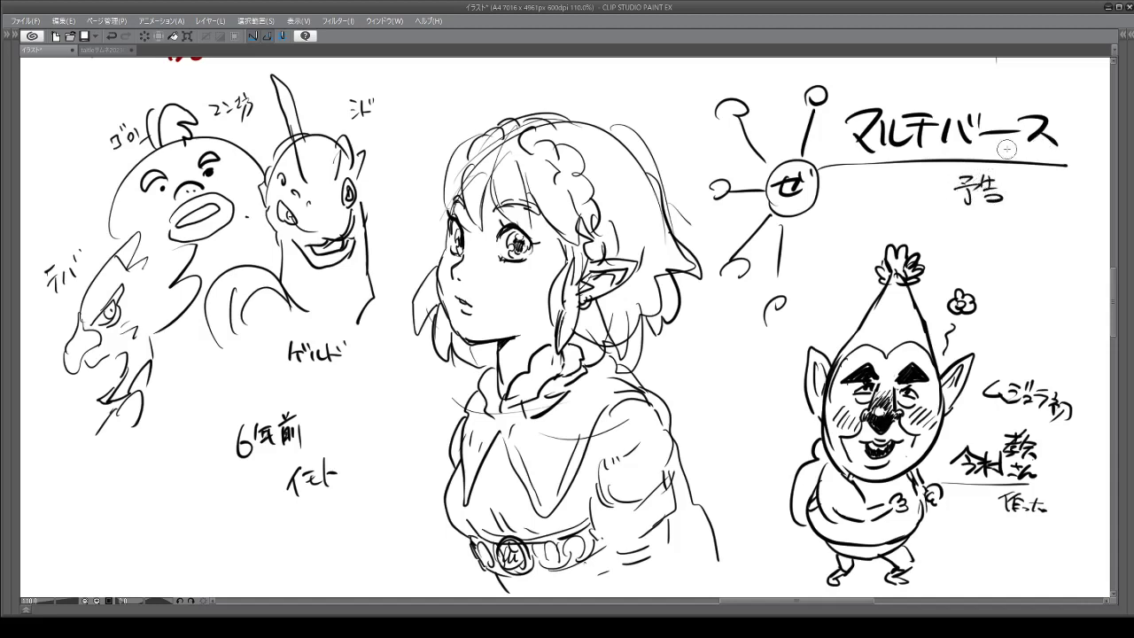
Add more small-circle branches around the circled "ぜ" and put a question mark after "マルチバース".
{"action": "left_click_drag", "start_coordinate": [804, 205], "coordinate": [820, 262]}
{"action": "left_click_drag", "start_coordinate": [737, 262], "coordinate": [730, 268]}
{"action": "left_click_drag", "start_coordinate": [765, 206], "coordinate": [734, 218]}
{"action": "left_click_drag", "start_coordinate": [767, 172], "coordinate": [725, 156]}
{"action": "left_click_drag", "start_coordinate": [779, 121], "coordinate": [783, 158]}
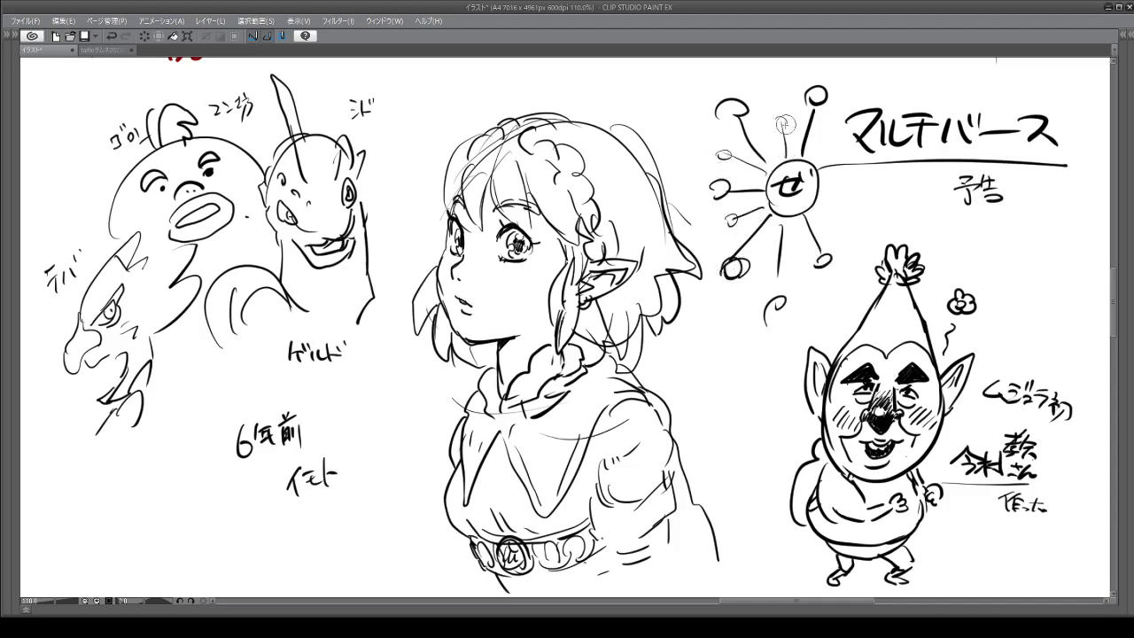
{"action": "left_click_drag", "start_coordinate": [818, 191], "coordinate": [857, 206]}
{"action": "left_click_drag", "start_coordinate": [1069, 115], "coordinate": [1075, 127]}
{"action": "left_click", "coordinate": [1077, 133]}
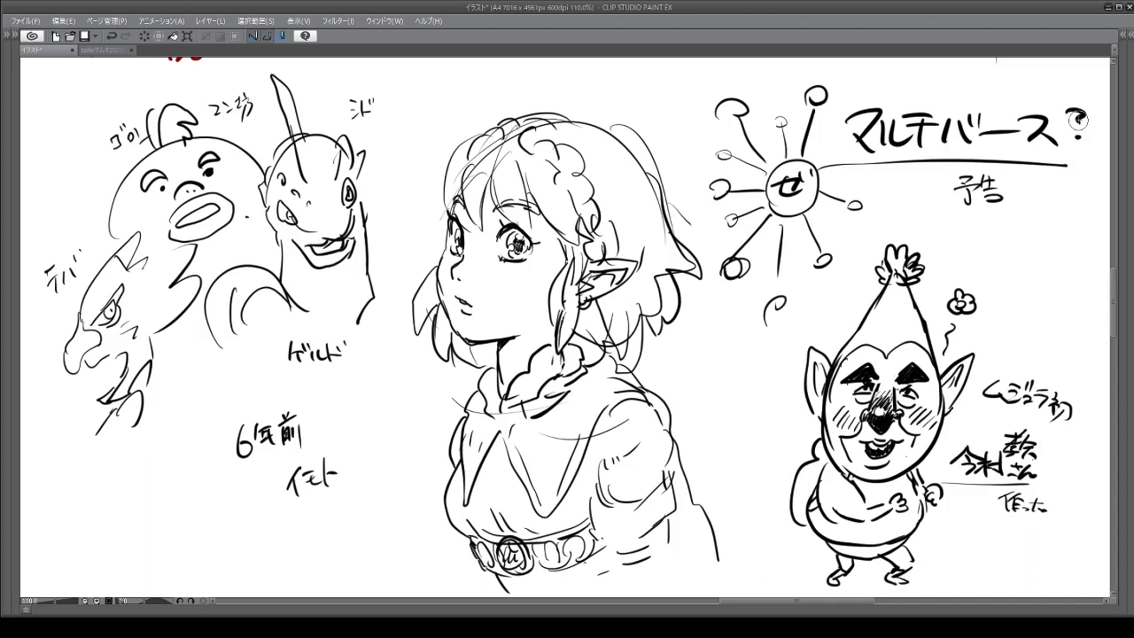
Finish the Gerudo head with a face, circle its "ゲルド" label and frame the four character heads with corner brackets.
{"action": "mouse_move", "coordinate": [164, 326]}
{"action": "left_mouse_down"}
{"action": "mouse_move", "coordinate": [152, 371]}
{"action": "mouse_move", "coordinate": [142, 367]}
{"action": "mouse_move", "coordinate": [155, 382]}
{"action": "mouse_move", "coordinate": [178, 365]}
{"action": "mouse_move", "coordinate": [164, 375]}
{"action": "mouse_move", "coordinate": [181, 415]}
{"action": "left_mouse_up"}
{"action": "mouse_move", "coordinate": [298, 374]}
{"action": "left_mouse_down"}
{"action": "mouse_move", "coordinate": [340, 320]}
{"action": "mouse_move", "coordinate": [293, 376]}
{"action": "left_mouse_up"}
{"action": "mouse_move", "coordinate": [230, 343]}
{"action": "left_mouse_down"}
{"action": "mouse_move", "coordinate": [253, 323]}
{"action": "mouse_move", "coordinate": [251, 339]}
{"action": "mouse_move", "coordinate": [216, 339]}
{"action": "mouse_move", "coordinate": [232, 352]}
{"action": "mouse_move", "coordinate": [242, 346]}
{"action": "mouse_move", "coordinate": [227, 364]}
{"action": "mouse_move", "coordinate": [244, 345]}
{"action": "mouse_move", "coordinate": [255, 351]}
{"action": "mouse_move", "coordinate": [224, 352]}
{"action": "mouse_move", "coordinate": [220, 368]}
{"action": "mouse_move", "coordinate": [239, 374]}
{"action": "mouse_move", "coordinate": [230, 370]}
{"action": "mouse_move", "coordinate": [267, 358]}
{"action": "mouse_move", "coordinate": [259, 352]}
{"action": "mouse_move", "coordinate": [254, 384]}
{"action": "mouse_move", "coordinate": [249, 373]}
{"action": "mouse_move", "coordinate": [221, 377]}
{"action": "mouse_move", "coordinate": [229, 392]}
{"action": "mouse_move", "coordinate": [258, 390]}
{"action": "mouse_move", "coordinate": [263, 343]}
{"action": "mouse_move", "coordinate": [232, 341]}
{"action": "mouse_move", "coordinate": [220, 363]}
{"action": "mouse_move", "coordinate": [210, 339]}
{"action": "mouse_move", "coordinate": [227, 404]}
{"action": "left_mouse_up"}
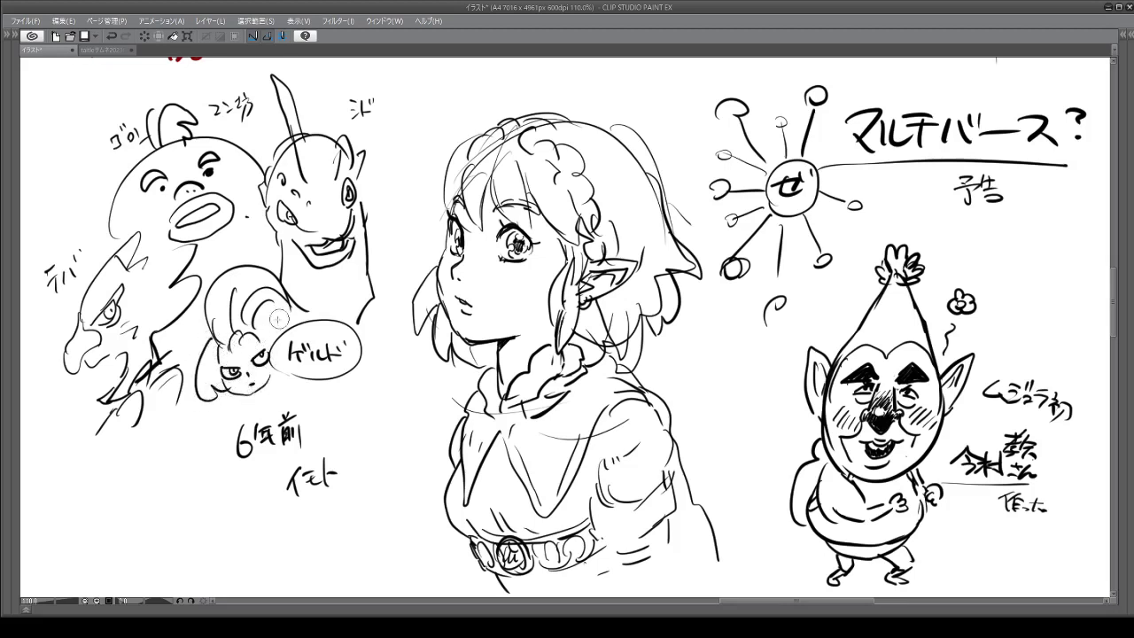
{"action": "left_click_drag", "start_coordinate": [275, 315], "coordinate": [270, 362]}
{"action": "mouse_move", "coordinate": [88, 170]}
{"action": "left_mouse_down"}
{"action": "mouse_move", "coordinate": [62, 170]}
{"action": "mouse_move", "coordinate": [67, 218]}
{"action": "left_mouse_up"}
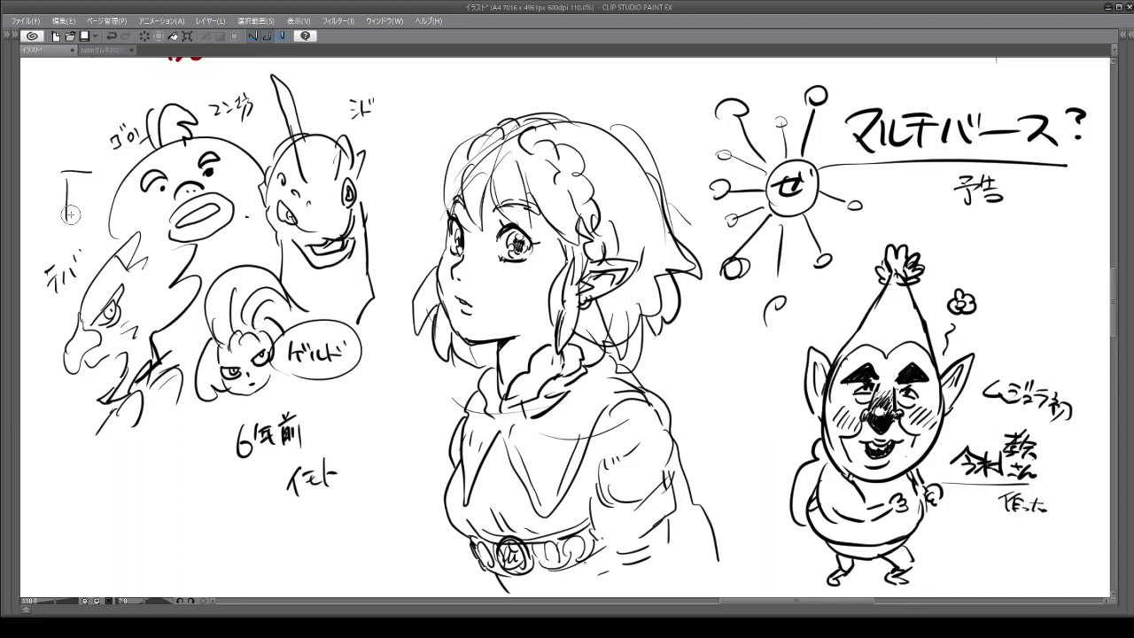
{"action": "mouse_move", "coordinate": [370, 168]}
{"action": "left_mouse_down"}
{"action": "mouse_move", "coordinate": [388, 229]}
{"action": "mouse_move", "coordinate": [359, 390]}
{"action": "left_mouse_up"}
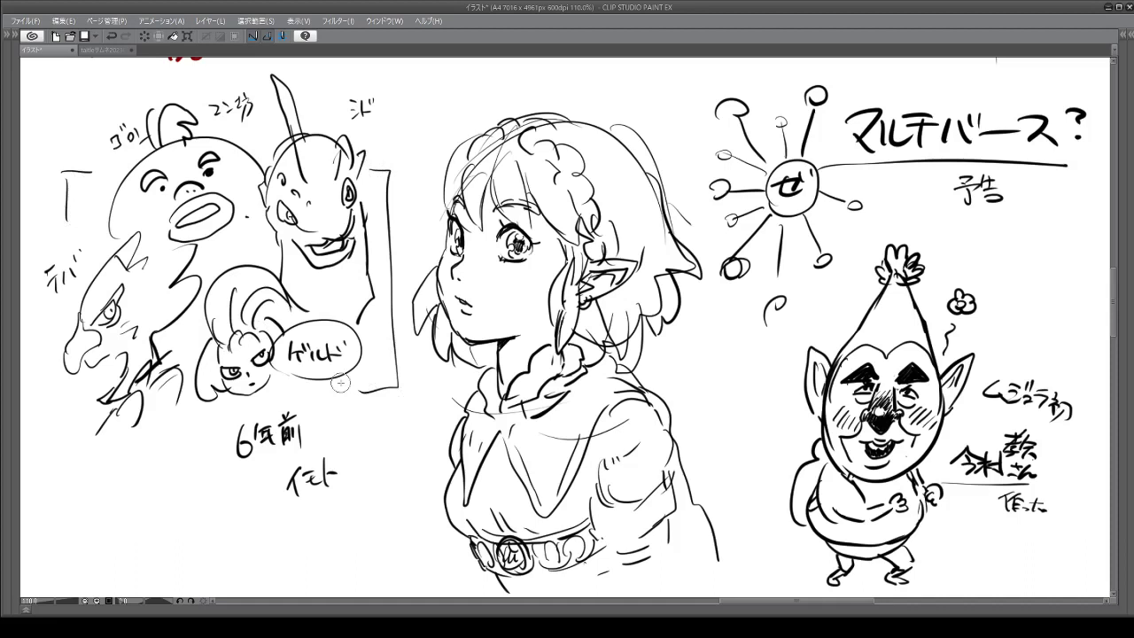
Add more strands to the girl's back hair behind and below the pointed ear.
{"action": "mouse_move", "coordinate": [636, 264]}
{"action": "left_mouse_down"}
{"action": "mouse_move", "coordinate": [667, 335]}
{"action": "mouse_move", "coordinate": [660, 356]}
{"action": "left_mouse_up"}
{"action": "left_click_drag", "start_coordinate": [632, 295], "coordinate": [632, 365]}
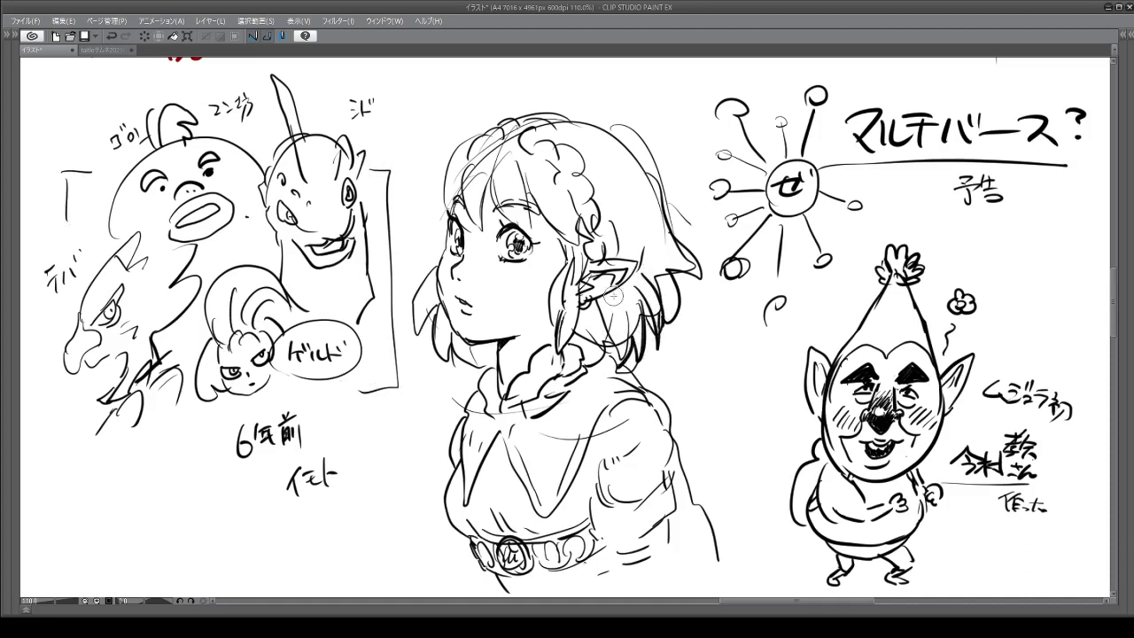
{"action": "mouse_move", "coordinate": [613, 296]}
{"action": "left_mouse_down"}
{"action": "mouse_move", "coordinate": [611, 347]}
{"action": "mouse_move", "coordinate": [587, 347]}
{"action": "left_mouse_up"}
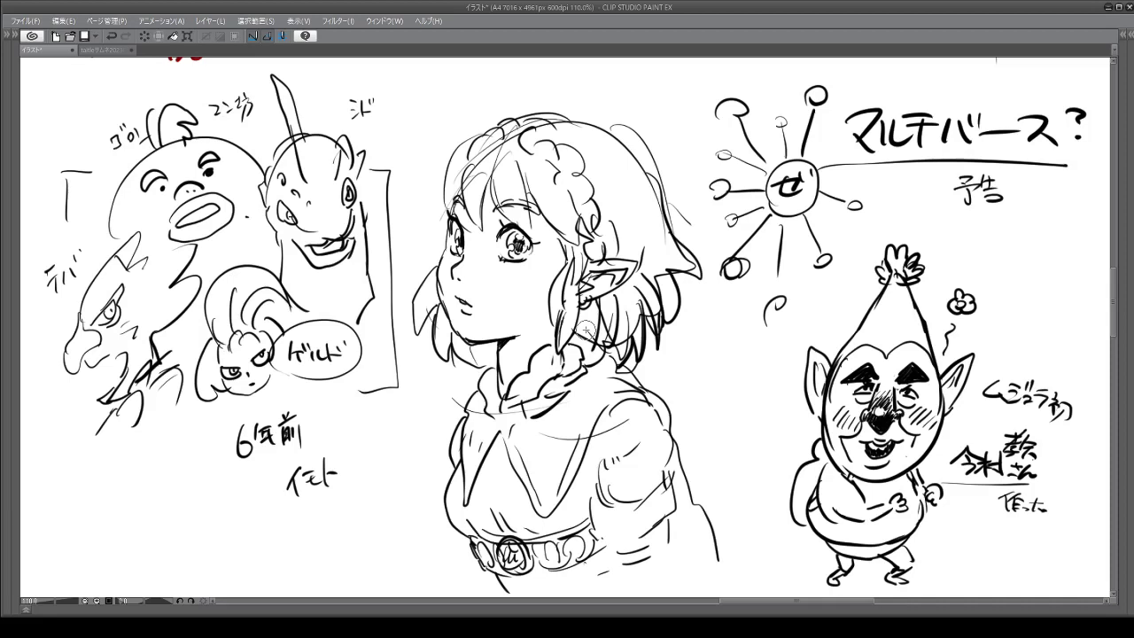
Sketch a long-nosed cartoon face in the blank area below "2023年", with its eyes, brows and front hair.
{"action": "left_click_drag", "start_coordinate": [744, 604], "coordinate": [666, 605]}
{"action": "mouse_move", "coordinate": [434, 300]}
{"action": "left_mouse_down"}
{"action": "mouse_move", "coordinate": [432, 317]}
{"action": "mouse_move", "coordinate": [381, 326]}
{"action": "mouse_move", "coordinate": [438, 354]}
{"action": "left_mouse_up"}
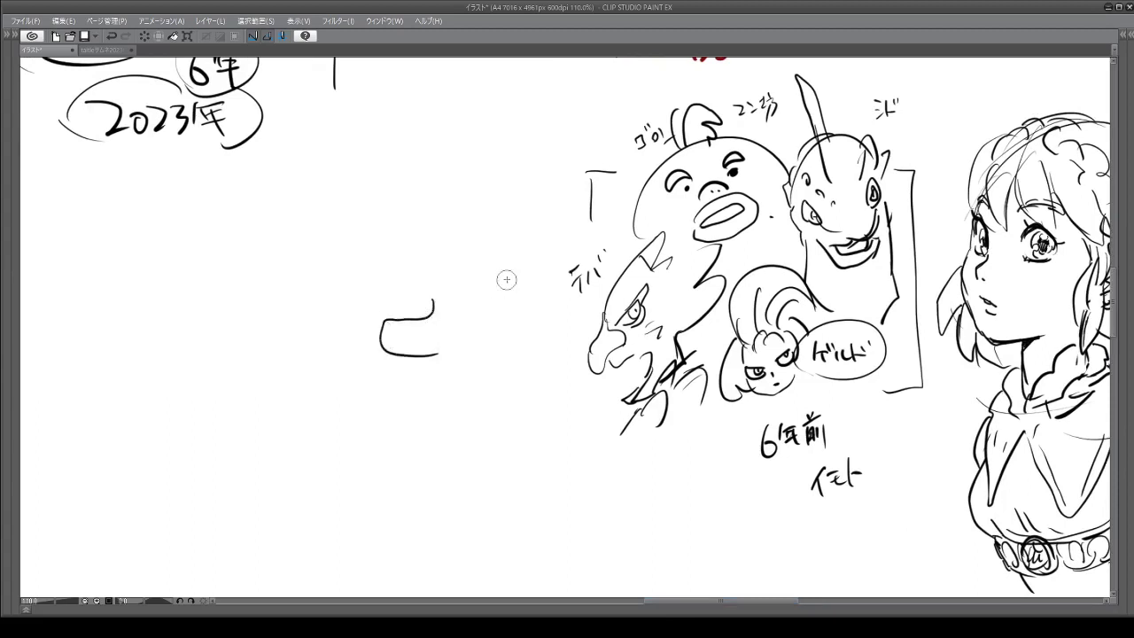
{"action": "mouse_move", "coordinate": [478, 282]}
{"action": "left_mouse_down"}
{"action": "mouse_move", "coordinate": [489, 297]}
{"action": "mouse_move", "coordinate": [479, 309]}
{"action": "left_mouse_up"}
{"action": "left_click_drag", "start_coordinate": [423, 287], "coordinate": [430, 313]}
{"action": "left_click_drag", "start_coordinate": [485, 253], "coordinate": [498, 276]}
{"action": "left_click_drag", "start_coordinate": [492, 229], "coordinate": [450, 298]}
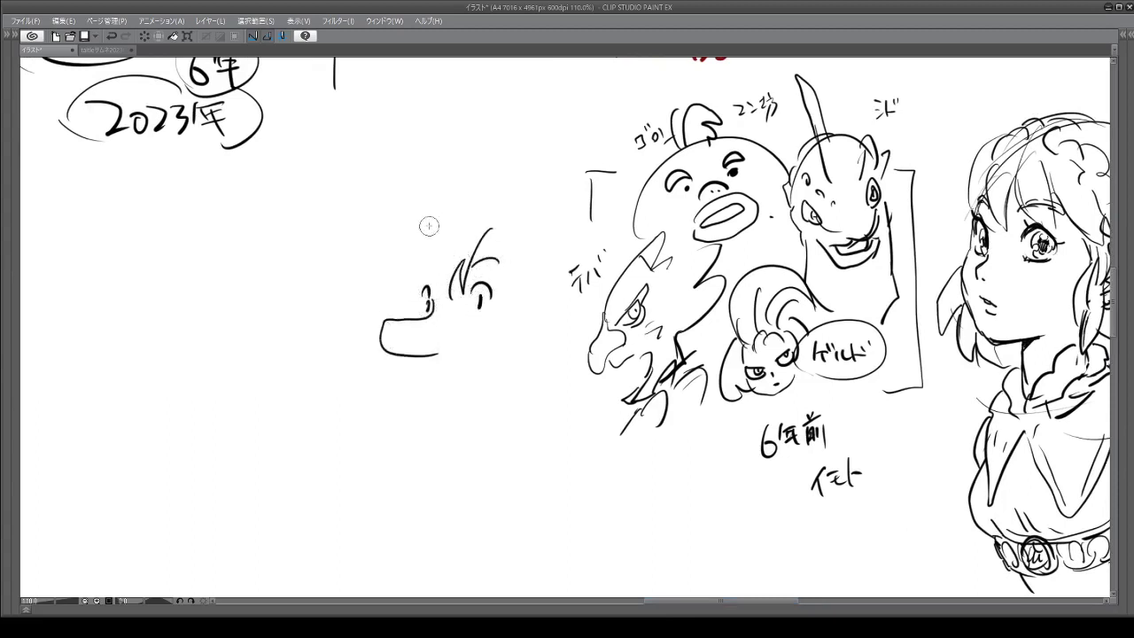
{"action": "mouse_move", "coordinate": [440, 197]}
{"action": "left_mouse_down"}
{"action": "mouse_move", "coordinate": [386, 236]}
{"action": "mouse_move", "coordinate": [413, 232]}
{"action": "left_mouse_up"}
{"action": "left_click_drag", "start_coordinate": [396, 248], "coordinate": [388, 314]}
{"action": "left_click_drag", "start_coordinate": [467, 212], "coordinate": [482, 215]}
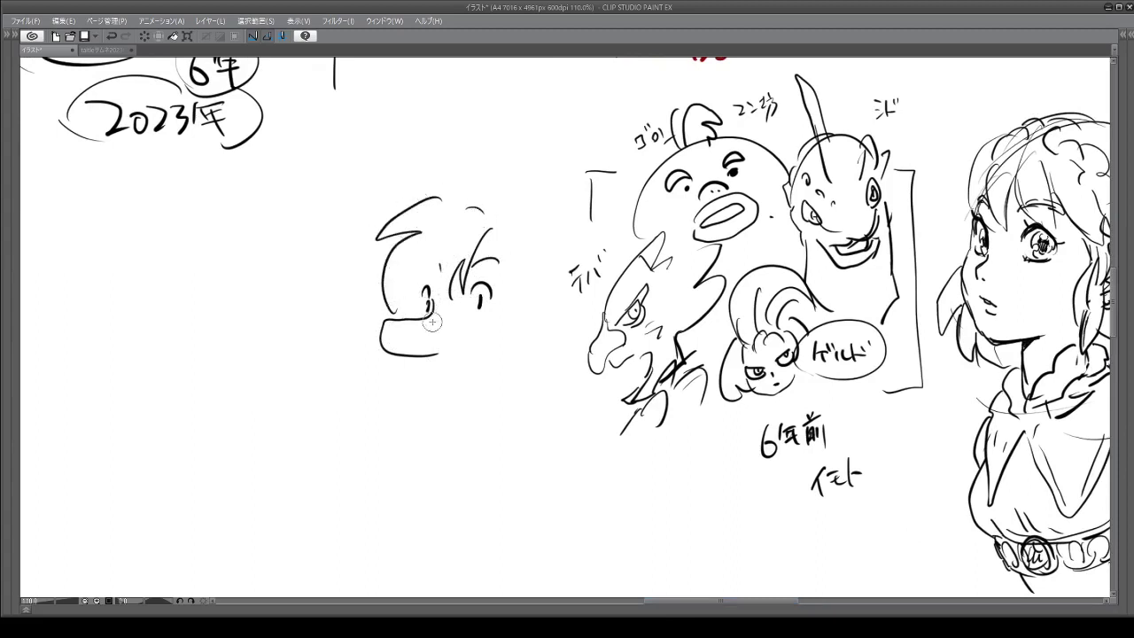
Complete the cartoon face with a mouth, chin and side hair, and add short parallel strokes beside it.
{"action": "mouse_move", "coordinate": [434, 355]}
{"action": "left_mouse_down"}
{"action": "mouse_move", "coordinate": [458, 375]}
{"action": "mouse_move", "coordinate": [463, 410]}
{"action": "mouse_move", "coordinate": [501, 385]}
{"action": "left_mouse_up"}
{"action": "mouse_move", "coordinate": [539, 274]}
{"action": "left_mouse_down"}
{"action": "mouse_move", "coordinate": [516, 336]}
{"action": "mouse_move", "coordinate": [550, 370]}
{"action": "left_mouse_up"}
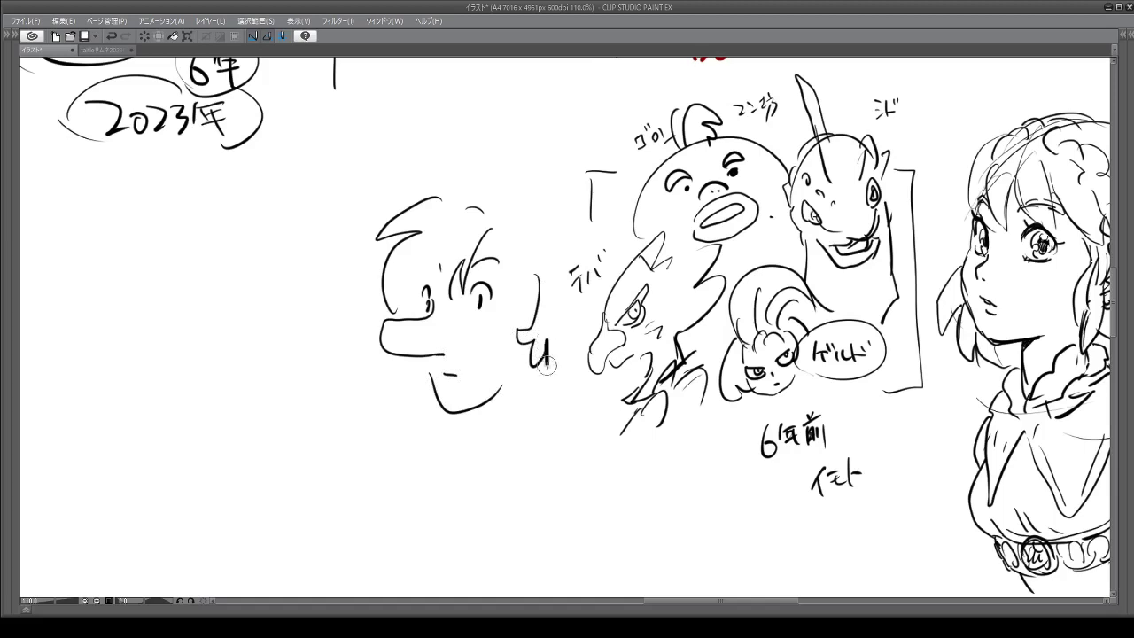
{"action": "left_click_drag", "start_coordinate": [556, 314], "coordinate": [582, 297]}
{"action": "left_click_drag", "start_coordinate": [563, 337], "coordinate": [590, 326]}
{"action": "left_click_drag", "start_coordinate": [559, 322], "coordinate": [590, 315]}
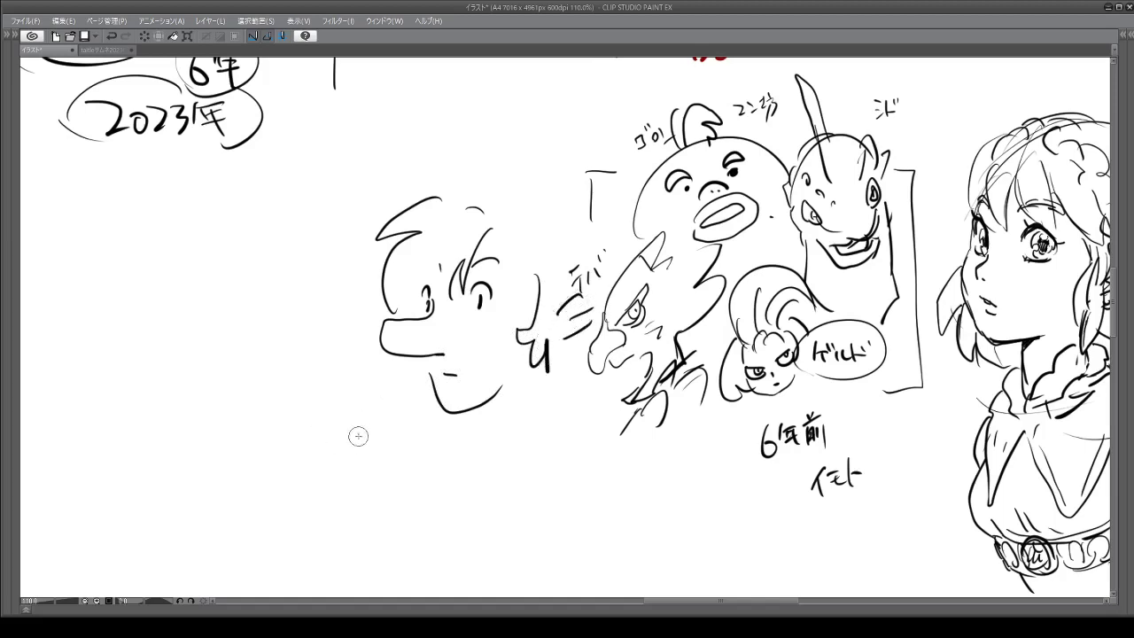
Write "CDi" below the cartoon face and underline it.
{"action": "mouse_move", "coordinate": [342, 479]}
{"action": "left_mouse_down"}
{"action": "mouse_move", "coordinate": [324, 488]}
{"action": "mouse_move", "coordinate": [340, 499]}
{"action": "left_mouse_up"}
{"action": "mouse_move", "coordinate": [350, 500]}
{"action": "left_mouse_down"}
{"action": "mouse_move", "coordinate": [349, 476]}
{"action": "mouse_move", "coordinate": [350, 502]}
{"action": "left_mouse_up"}
{"action": "mouse_move", "coordinate": [377, 484]}
{"action": "left_mouse_down"}
{"action": "mouse_move", "coordinate": [377, 501]}
{"action": "mouse_move", "coordinate": [393, 507]}
{"action": "mouse_move", "coordinate": [386, 497]}
{"action": "left_mouse_up"}
{"action": "left_click", "coordinate": [378, 471]}
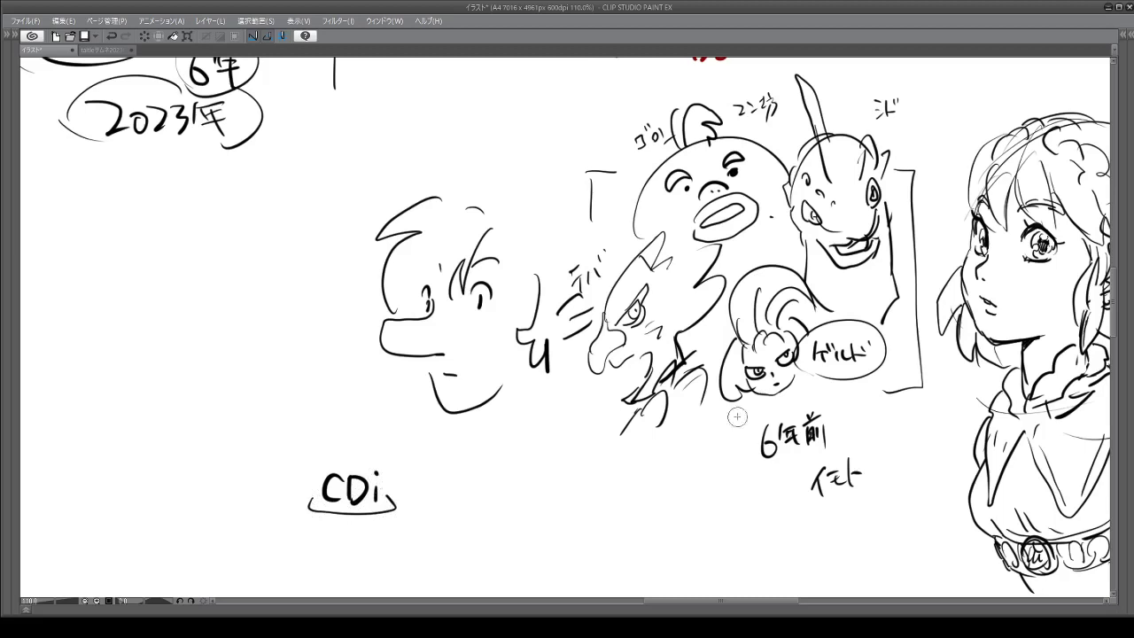
Label and frame the Gerudo head as "ルージュ様" and enlarge the topknot on the Goron's head.
{"action": "mouse_move", "coordinate": [714, 405]}
{"action": "left_mouse_down"}
{"action": "mouse_move", "coordinate": [712, 420]}
{"action": "mouse_move", "coordinate": [756, 405]}
{"action": "mouse_move", "coordinate": [766, 420]}
{"action": "mouse_move", "coordinate": [795, 401]}
{"action": "mouse_move", "coordinate": [787, 415]}
{"action": "mouse_move", "coordinate": [800, 395]}
{"action": "mouse_move", "coordinate": [799, 413]}
{"action": "mouse_move", "coordinate": [809, 409]}
{"action": "left_mouse_up"}
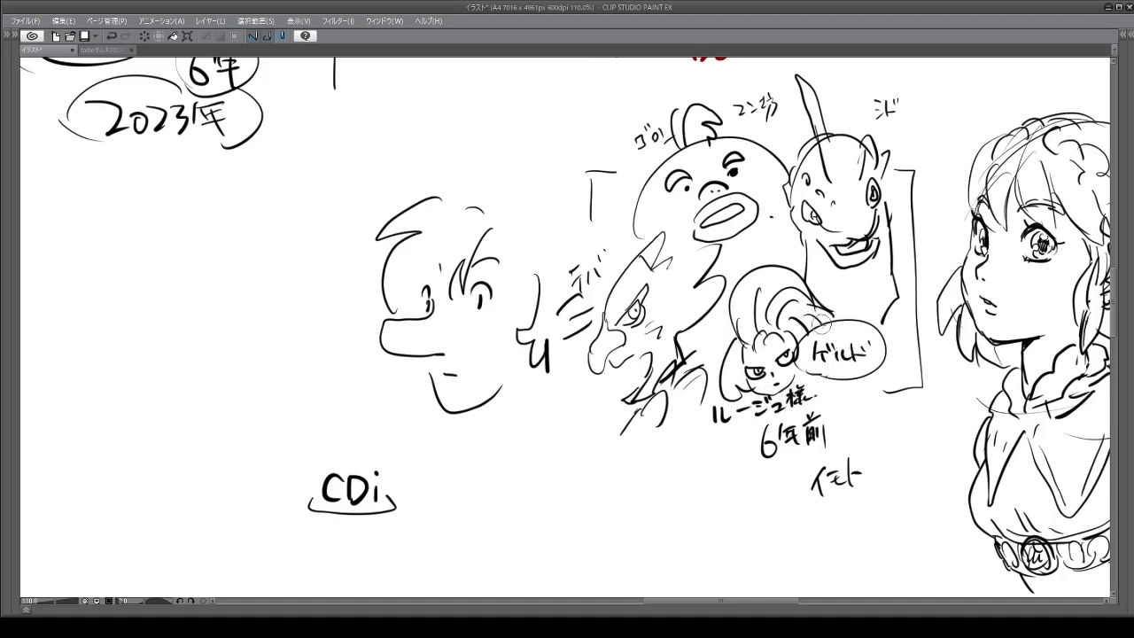
{"action": "left_click_drag", "start_coordinate": [751, 325], "coordinate": [719, 370]}
{"action": "mouse_move", "coordinate": [683, 124]}
{"action": "left_mouse_down"}
{"action": "mouse_move", "coordinate": [674, 81]}
{"action": "mouse_move", "coordinate": [698, 65]}
{"action": "mouse_move", "coordinate": [716, 140]}
{"action": "mouse_move", "coordinate": [705, 121]}
{"action": "mouse_move", "coordinate": [692, 153]}
{"action": "left_mouse_up"}
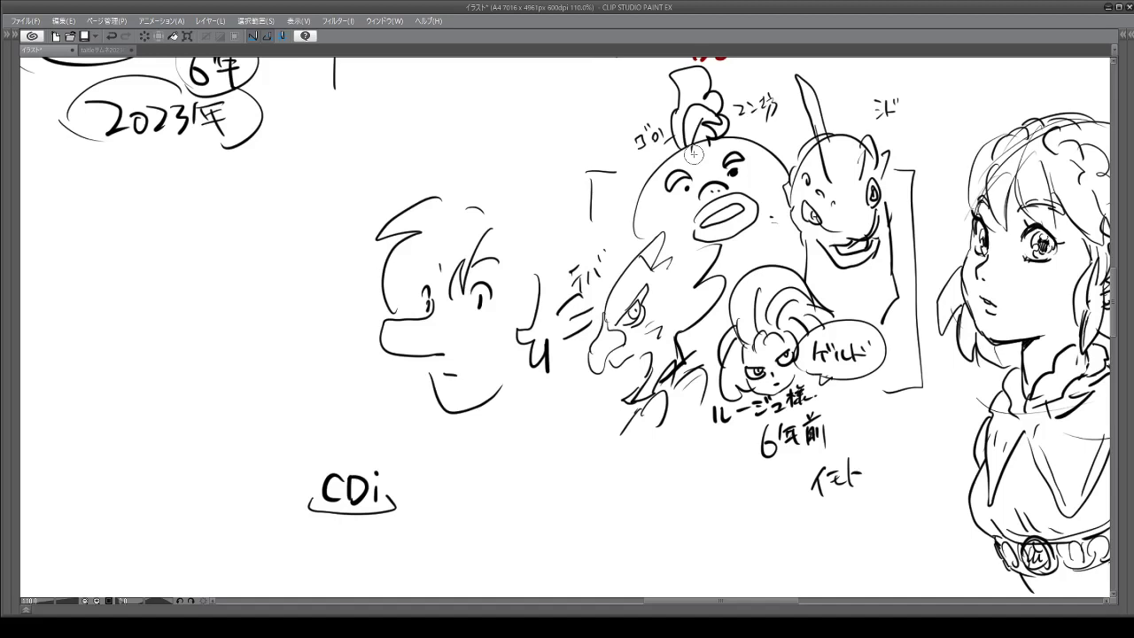
{"action": "mouse_move", "coordinate": [731, 326]}
{"action": "left_mouse_down"}
{"action": "mouse_move", "coordinate": [701, 381]}
{"action": "mouse_move", "coordinate": [704, 412]}
{"action": "left_mouse_up"}
{"action": "mouse_move", "coordinate": [808, 303]}
{"action": "left_mouse_down"}
{"action": "mouse_move", "coordinate": [851, 285]}
{"action": "mouse_move", "coordinate": [857, 330]}
{"action": "left_mouse_up"}
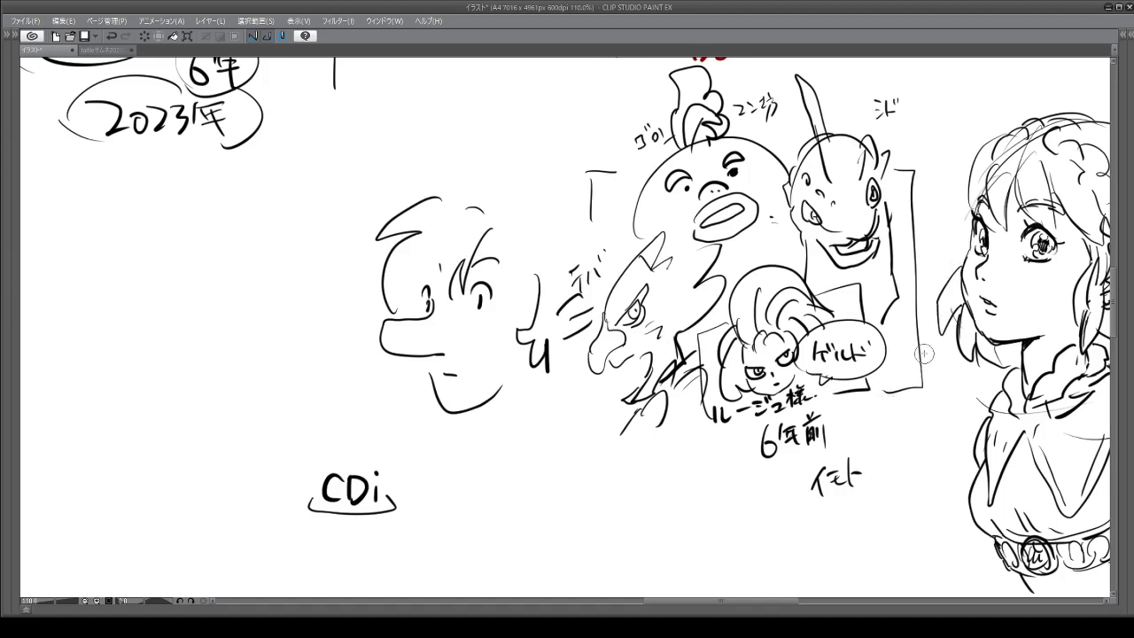
Add outer hair strokes around the girl's forehead and crown, and add strokes beside the "CDi" note.
{"action": "mouse_move", "coordinate": [987, 137]}
{"action": "left_mouse_down"}
{"action": "mouse_move", "coordinate": [965, 205]}
{"action": "mouse_move", "coordinate": [970, 150]}
{"action": "mouse_move", "coordinate": [1076, 106]}
{"action": "left_mouse_up"}
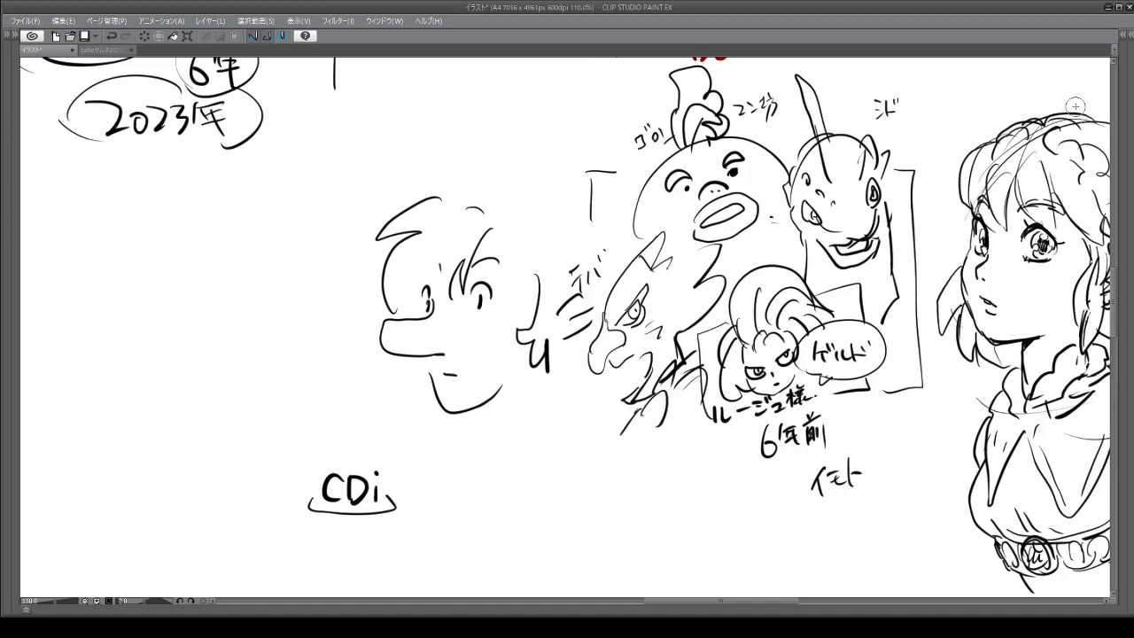
{"action": "mouse_move", "coordinate": [388, 487]}
{"action": "left_mouse_down"}
{"action": "mouse_move", "coordinate": [392, 496]}
{"action": "mouse_move", "coordinate": [420, 490]}
{"action": "left_mouse_up"}
{"action": "left_click", "coordinate": [422, 501]}
{"action": "left_click_drag", "start_coordinate": [686, 600], "coordinate": [754, 603]}
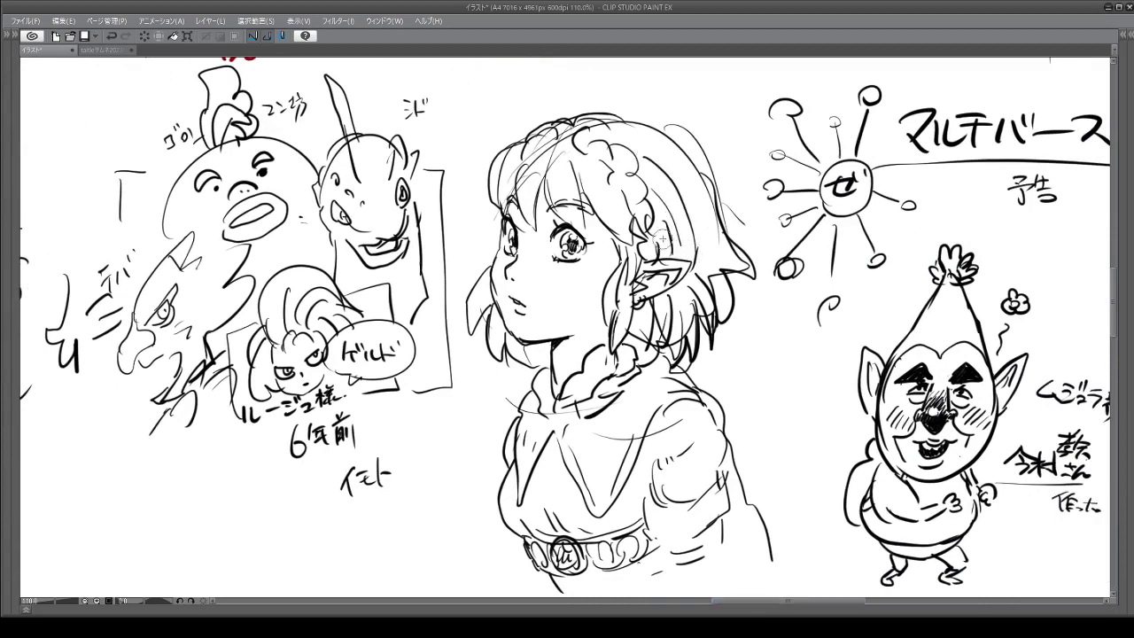
Write "マキ・ア・ルージュ" in the blank area beside "2023年".
{"action": "left_click_drag", "start_coordinate": [744, 602], "coordinate": [597, 611]}
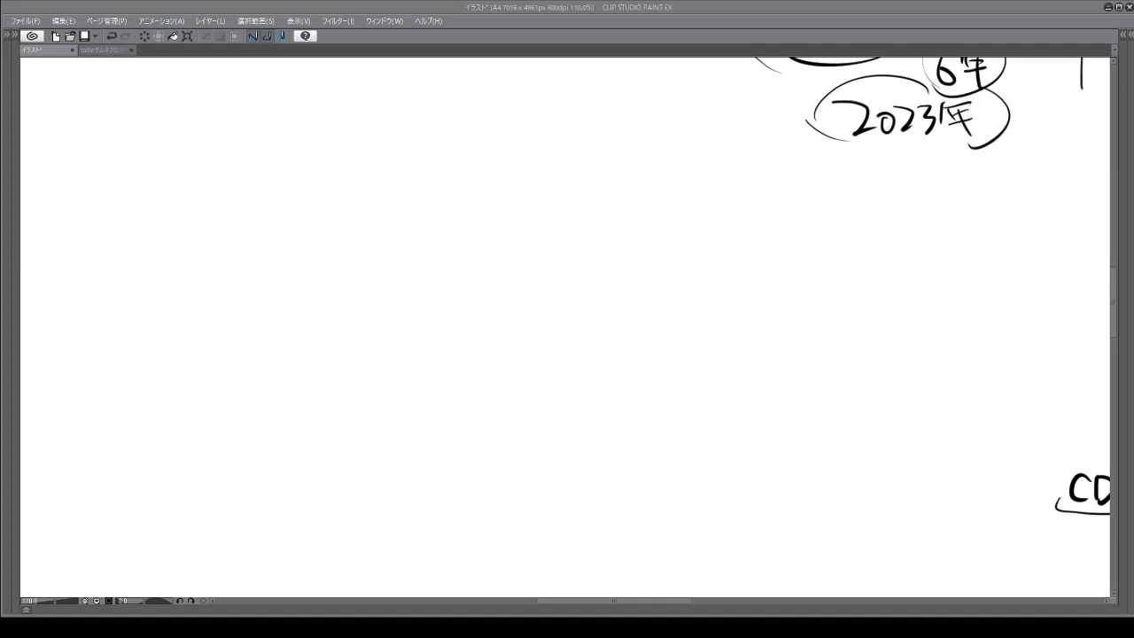
{"action": "mouse_move", "coordinate": [478, 108]}
{"action": "left_mouse_down"}
{"action": "mouse_move", "coordinate": [504, 108]}
{"action": "mouse_move", "coordinate": [493, 130]}
{"action": "left_mouse_up"}
{"action": "mouse_move", "coordinate": [492, 116]}
{"action": "left_mouse_down"}
{"action": "mouse_move", "coordinate": [499, 124]}
{"action": "mouse_move", "coordinate": [526, 110]}
{"action": "left_mouse_up"}
{"action": "mouse_move", "coordinate": [509, 121]}
{"action": "left_mouse_down"}
{"action": "mouse_move", "coordinate": [529, 117]}
{"action": "mouse_move", "coordinate": [523, 131]}
{"action": "mouse_move", "coordinate": [578, 114]}
{"action": "left_mouse_up"}
{"action": "mouse_move", "coordinate": [571, 112]}
{"action": "left_mouse_down"}
{"action": "mouse_move", "coordinate": [570, 129]}
{"action": "mouse_move", "coordinate": [614, 122]}
{"action": "left_mouse_up"}
{"action": "mouse_move", "coordinate": [624, 105]}
{"action": "left_mouse_down"}
{"action": "mouse_move", "coordinate": [623, 124]}
{"action": "mouse_move", "coordinate": [636, 116]}
{"action": "left_mouse_up"}
{"action": "left_click_drag", "start_coordinate": [645, 115], "coordinate": [670, 108]}
{"action": "left_click_drag", "start_coordinate": [667, 112], "coordinate": [694, 99]}
{"action": "left_click_drag", "start_coordinate": [691, 98], "coordinate": [706, 116]}
{"action": "left_click_drag", "start_coordinate": [683, 122], "coordinate": [713, 121]}
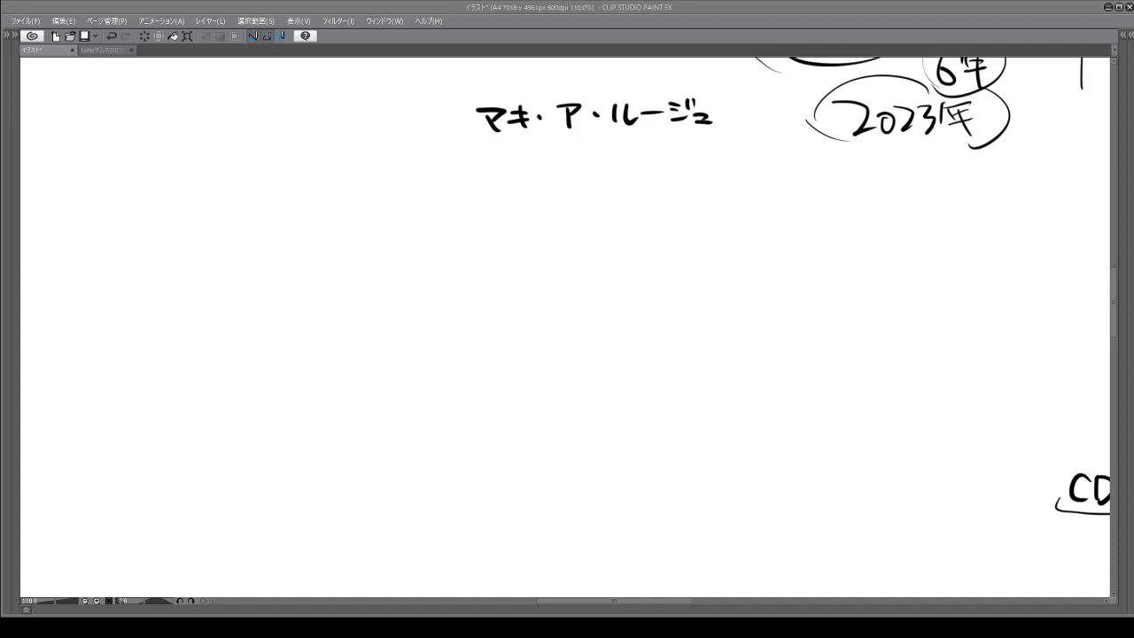
Rough in a light oval body guide with a vertical centre line beside the "マキ・ア・ルージュ" note.
{"action": "mouse_move", "coordinate": [320, 182]}
{"action": "left_mouse_down"}
{"action": "mouse_move", "coordinate": [350, 127]}
{"action": "mouse_move", "coordinate": [428, 139]}
{"action": "left_mouse_up"}
{"action": "left_click_drag", "start_coordinate": [471, 210], "coordinate": [458, 249]}
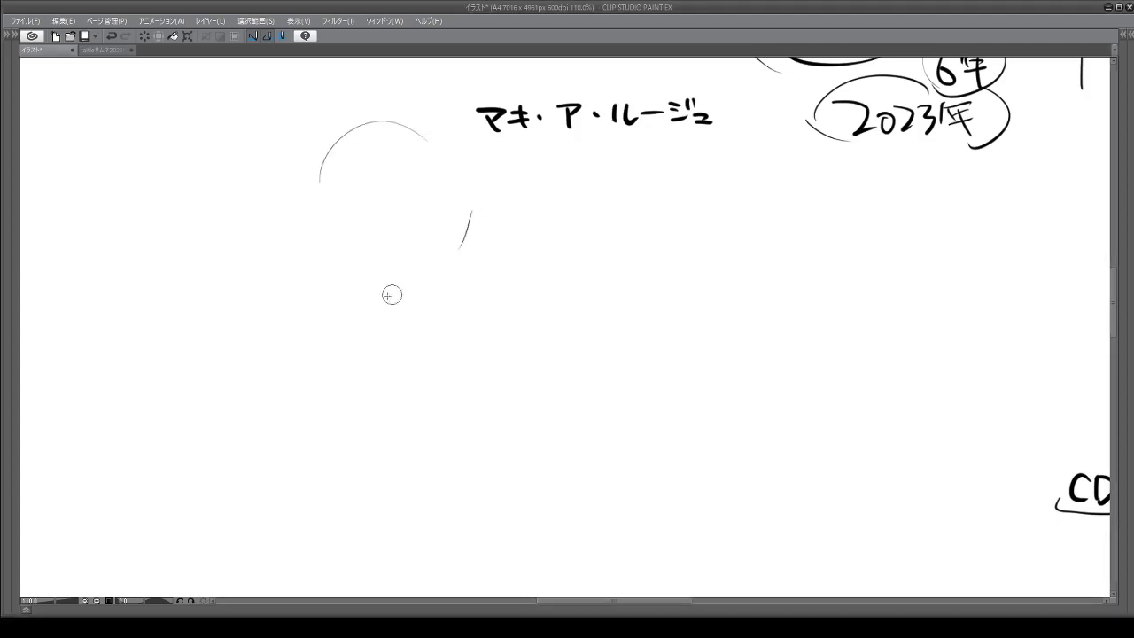
{"action": "left_click_drag", "start_coordinate": [329, 317], "coordinate": [377, 335]}
{"action": "left_click_drag", "start_coordinate": [454, 286], "coordinate": [396, 310]}
{"action": "left_click_drag", "start_coordinate": [374, 144], "coordinate": [375, 204]}
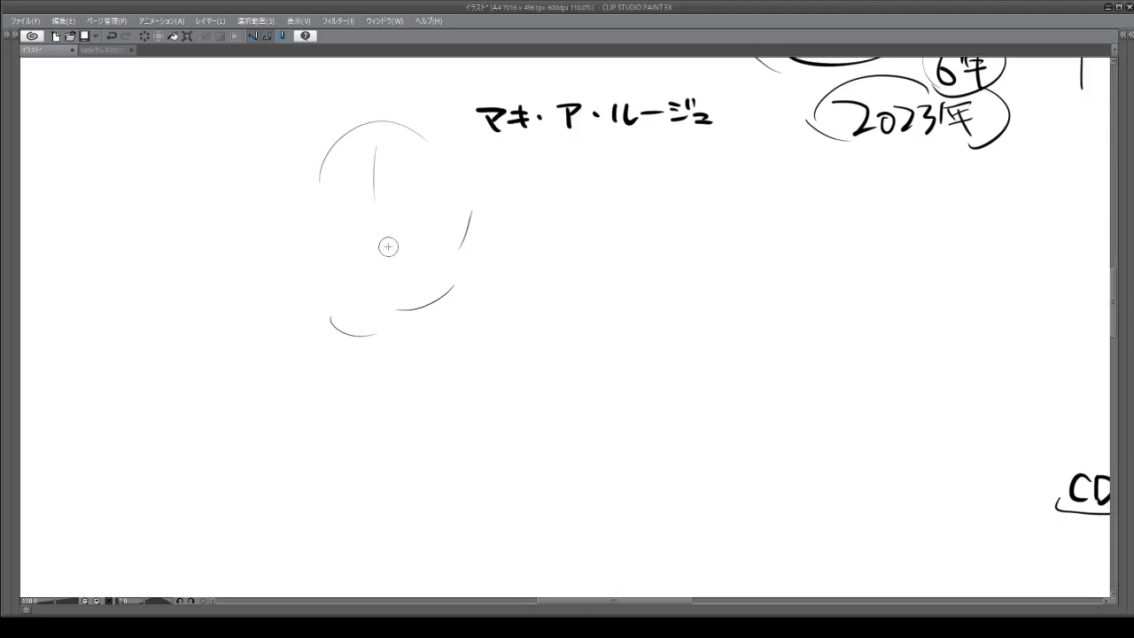
{"action": "left_click_drag", "start_coordinate": [385, 264], "coordinate": [383, 275]}
Sketch the new figure's head, collar, rounded shoulders and torso centre line over the body guide.
{"action": "mouse_move", "coordinate": [349, 151]}
{"action": "left_mouse_down"}
{"action": "mouse_move", "coordinate": [372, 78]}
{"action": "mouse_move", "coordinate": [415, 93]}
{"action": "left_mouse_up"}
{"action": "mouse_move", "coordinate": [374, 167]}
{"action": "left_mouse_down"}
{"action": "mouse_move", "coordinate": [403, 170]}
{"action": "mouse_move", "coordinate": [443, 220]}
{"action": "left_mouse_up"}
{"action": "mouse_move", "coordinate": [434, 160]}
{"action": "left_mouse_down"}
{"action": "mouse_move", "coordinate": [470, 182]}
{"action": "mouse_move", "coordinate": [470, 221]}
{"action": "left_mouse_up"}
{"action": "left_click_drag", "start_coordinate": [343, 202], "coordinate": [326, 217]}
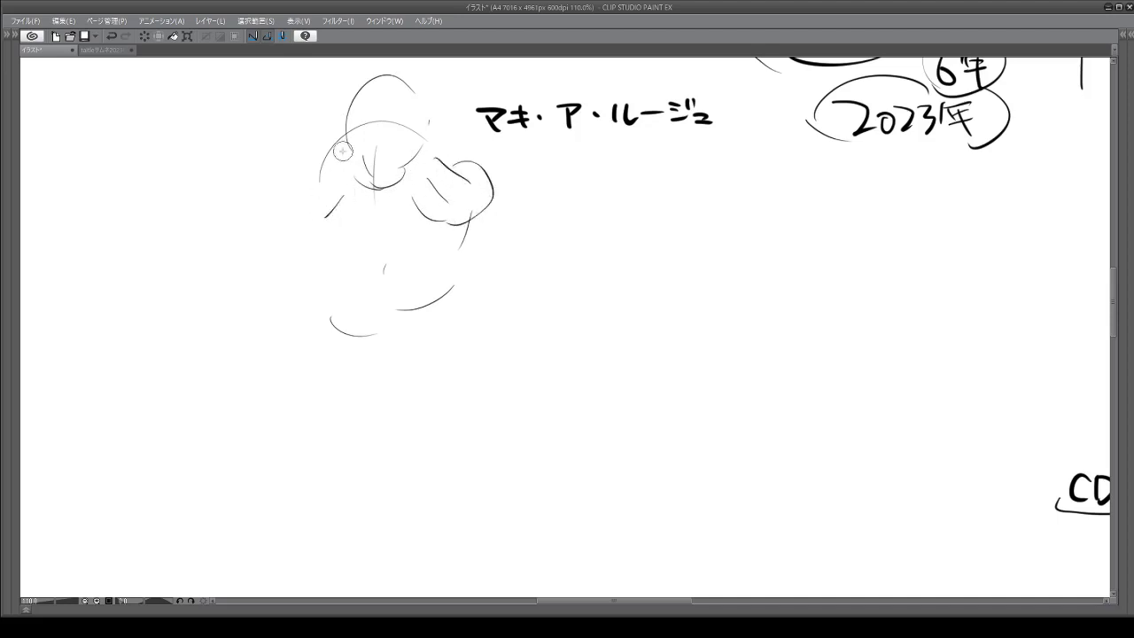
{"action": "mouse_move", "coordinate": [351, 142]}
{"action": "left_mouse_down"}
{"action": "mouse_move", "coordinate": [310, 167]}
{"action": "mouse_move", "coordinate": [322, 228]}
{"action": "left_mouse_up"}
{"action": "left_click_drag", "start_coordinate": [372, 191], "coordinate": [362, 281]}
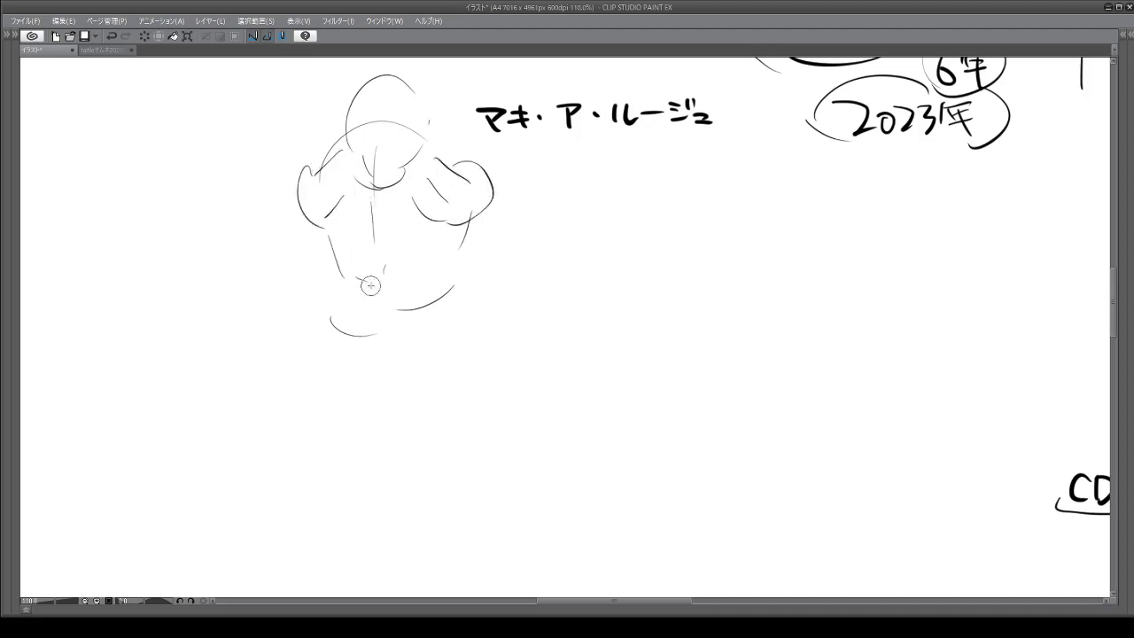
Draw the new figure's curved waistline, forearms and hands, with outer contours on both sides.
{"action": "mouse_move", "coordinate": [470, 209]}
{"action": "left_mouse_down"}
{"action": "mouse_move", "coordinate": [441, 267]}
{"action": "mouse_move", "coordinate": [390, 303]}
{"action": "left_mouse_up"}
{"action": "left_click_drag", "start_coordinate": [457, 219], "coordinate": [440, 280]}
{"action": "left_click_drag", "start_coordinate": [452, 239], "coordinate": [440, 323]}
{"action": "mouse_move", "coordinate": [330, 243]}
{"action": "left_mouse_down"}
{"action": "mouse_move", "coordinate": [326, 326]}
{"action": "mouse_move", "coordinate": [315, 303]}
{"action": "left_mouse_up"}
{"action": "left_click_drag", "start_coordinate": [446, 273], "coordinate": [447, 329]}
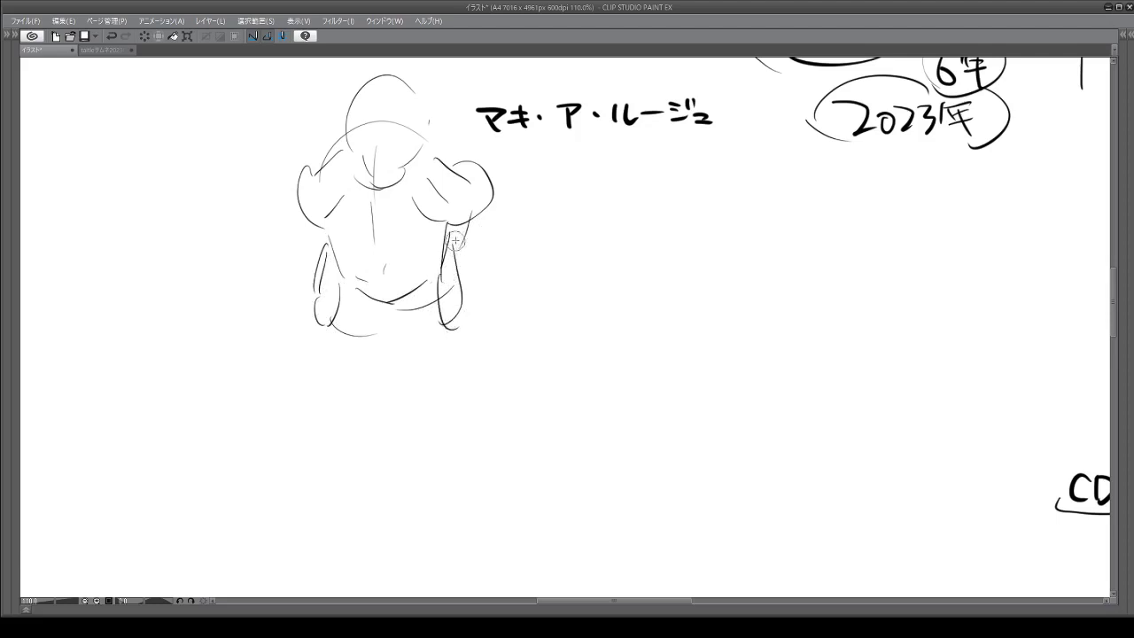
{"action": "left_click_drag", "start_coordinate": [456, 237], "coordinate": [464, 285]}
{"action": "left_click_drag", "start_coordinate": [472, 222], "coordinate": [485, 307]}
{"action": "left_click_drag", "start_coordinate": [315, 245], "coordinate": [304, 300]}
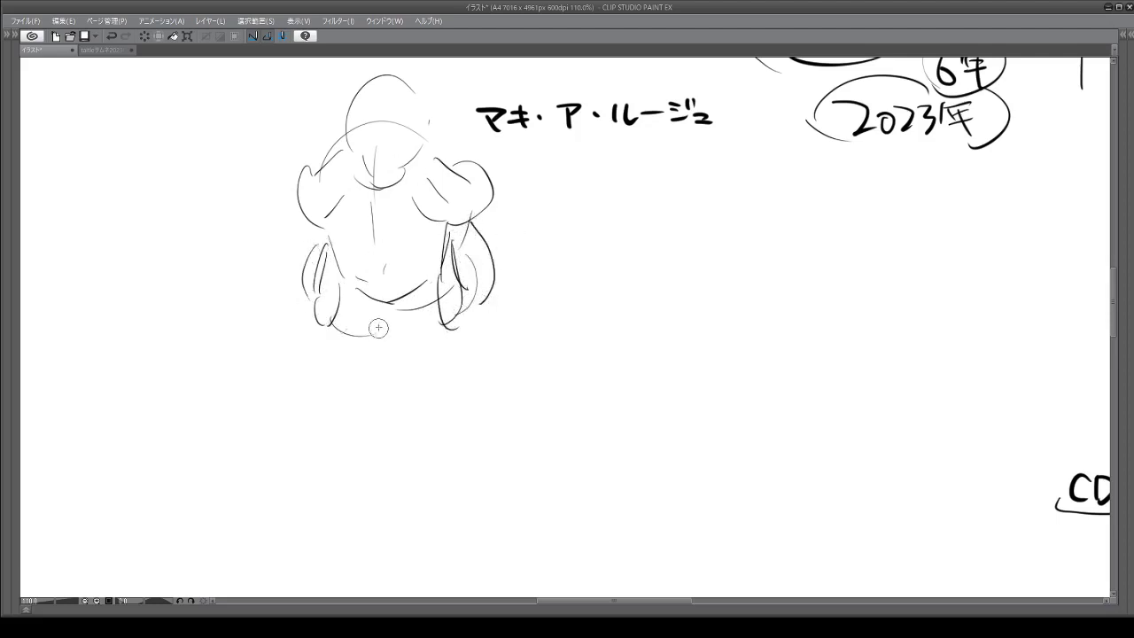